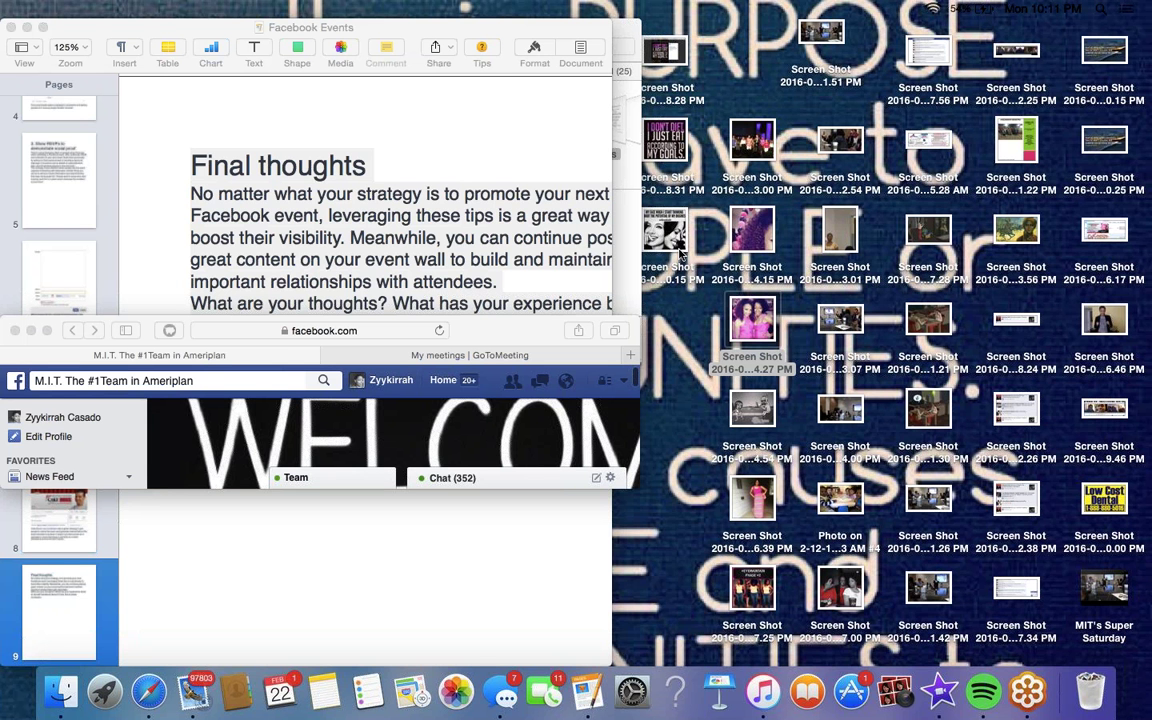
Close the Pages 'Facebook Events' document so the windows behind it show.
left_click(447, 381)
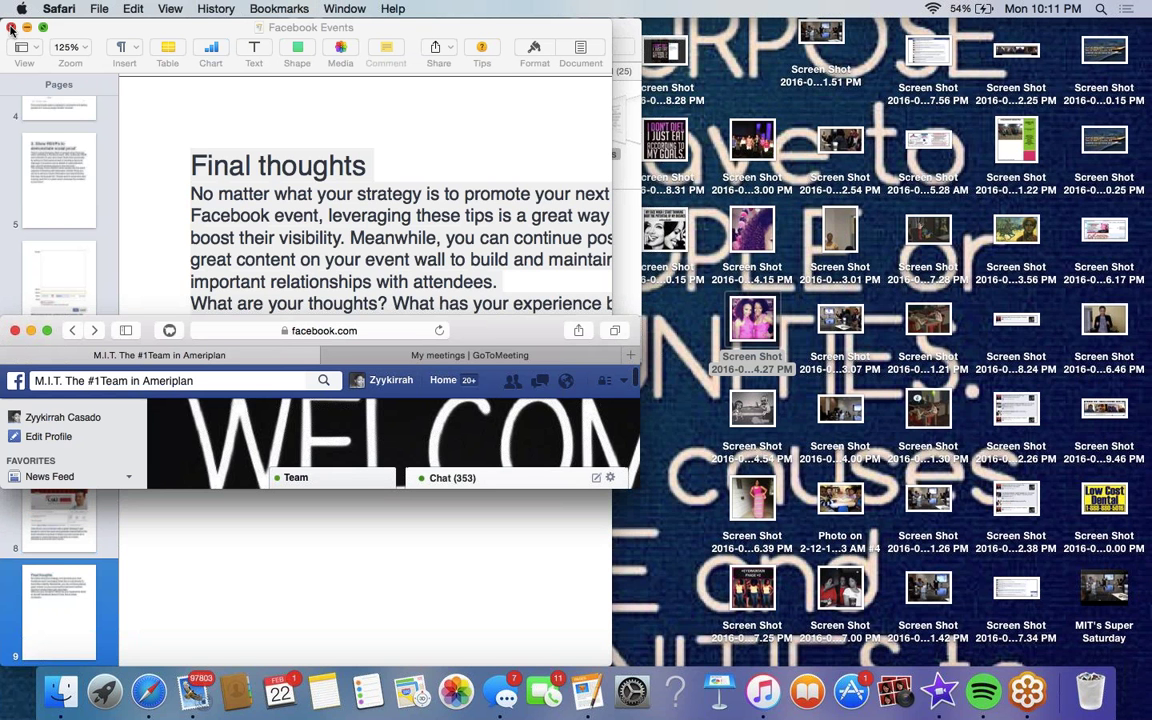
left_click(11, 27)
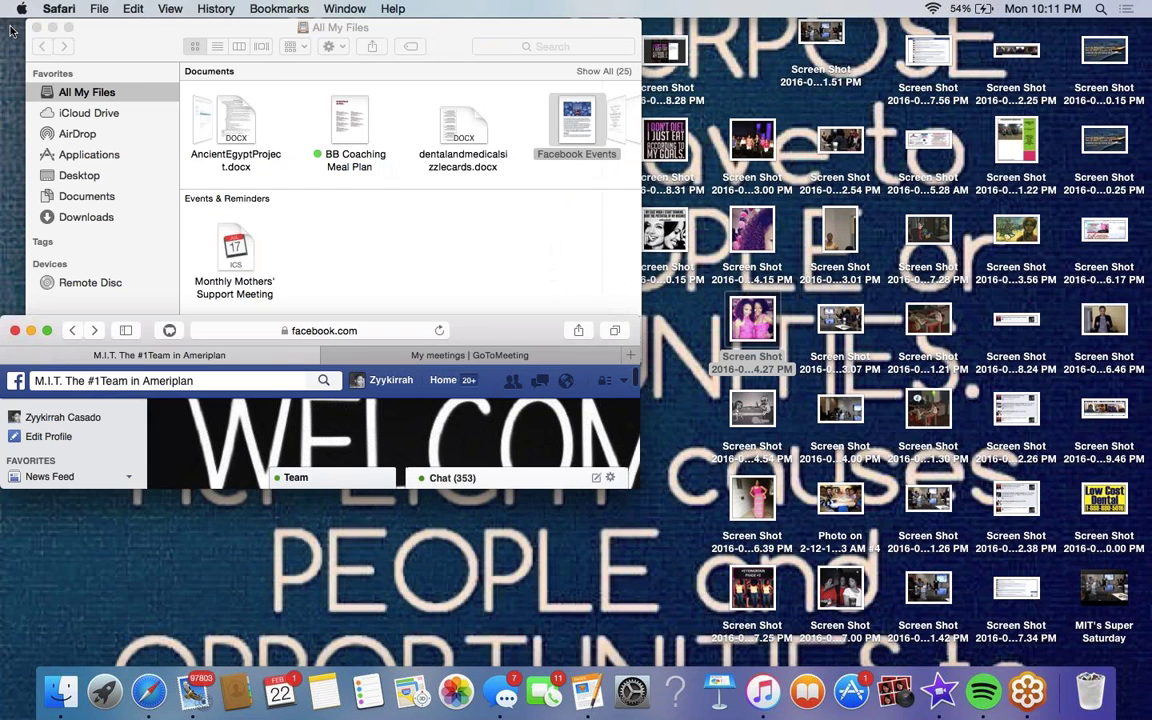
Show the Facebook group page full screen and select the leftover email in Add Members.
left_click(46, 331)
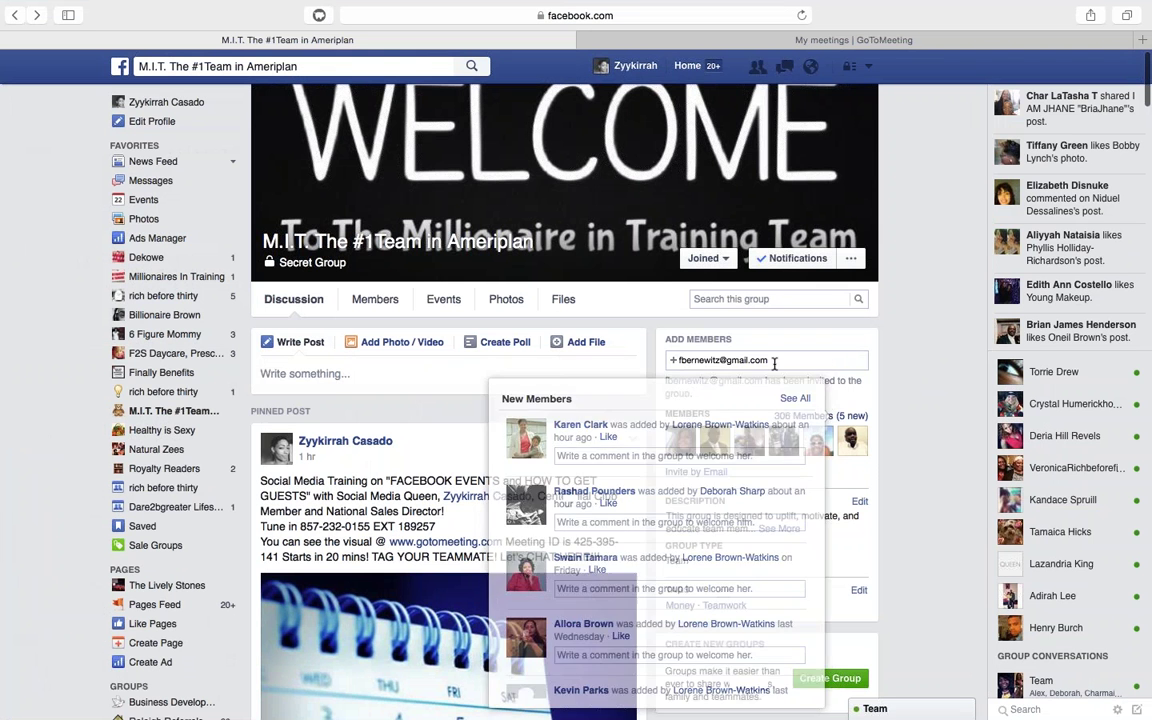
left_click_drag(774, 362, 644, 360)
Clear the leftover Add Members email and open the group's MIT Business Briefing in South Jersey event.
key("BackSpace")
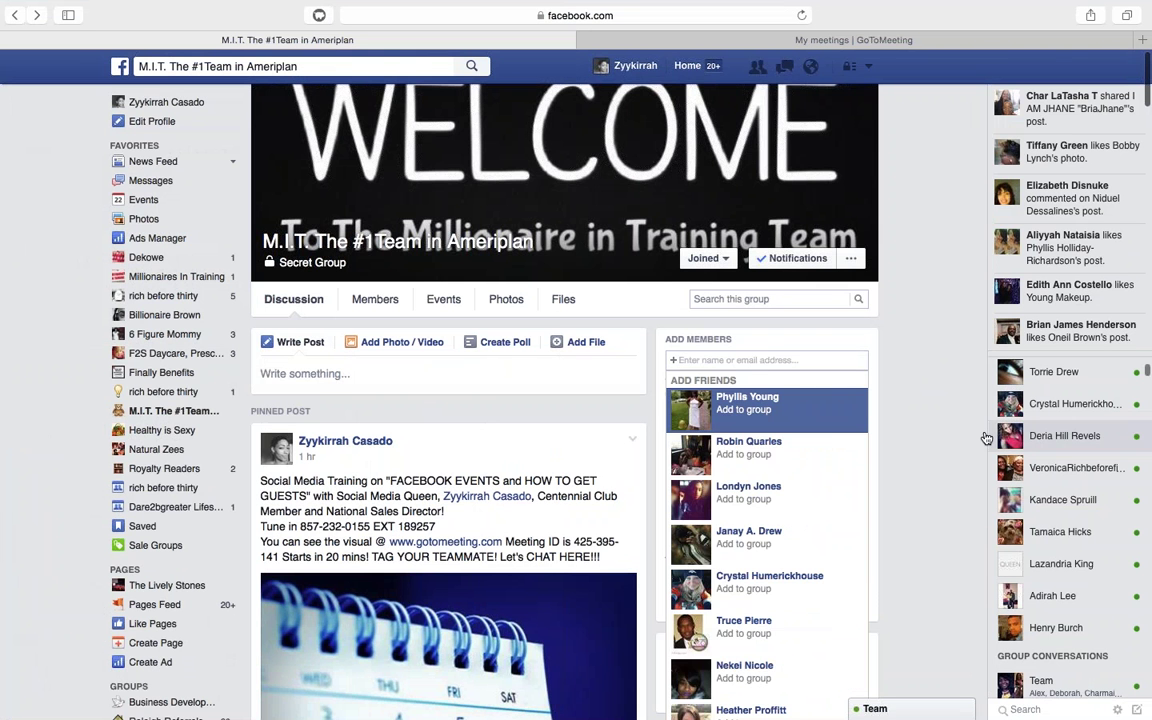
left_click(925, 421)
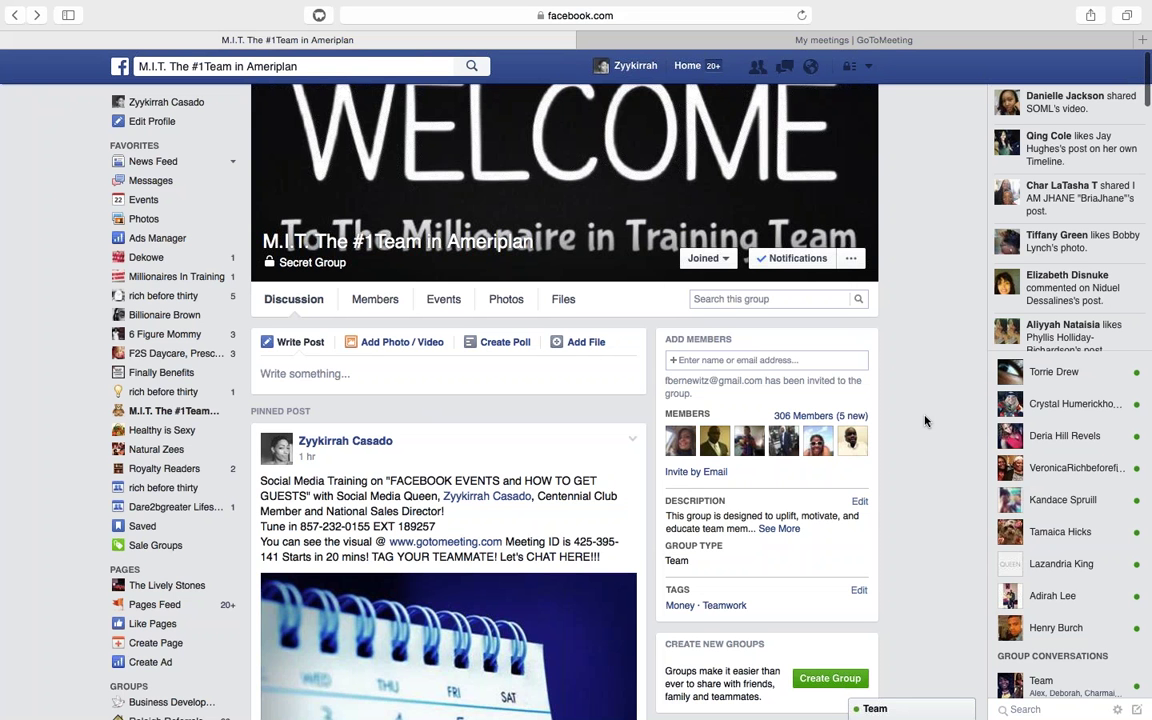
scroll(925, 421, "down", 1)
scroll(925, 421, "down", 5)
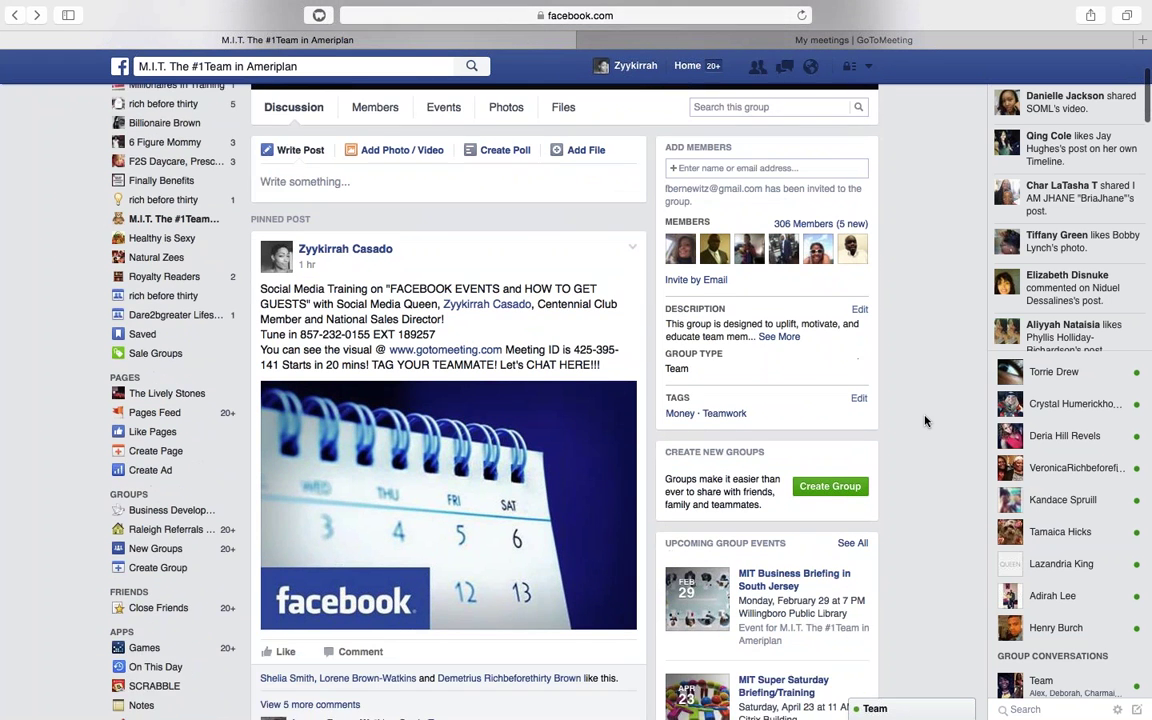
scroll(925, 421, "up", 5)
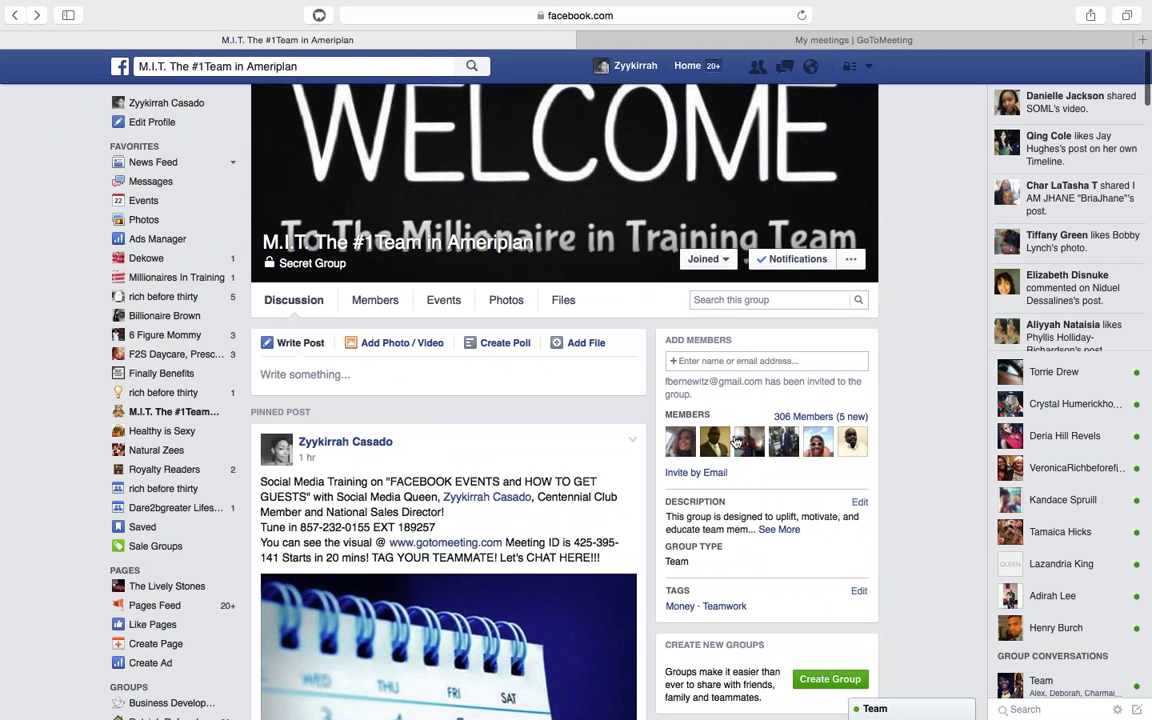
scroll(735, 440, "down", 1)
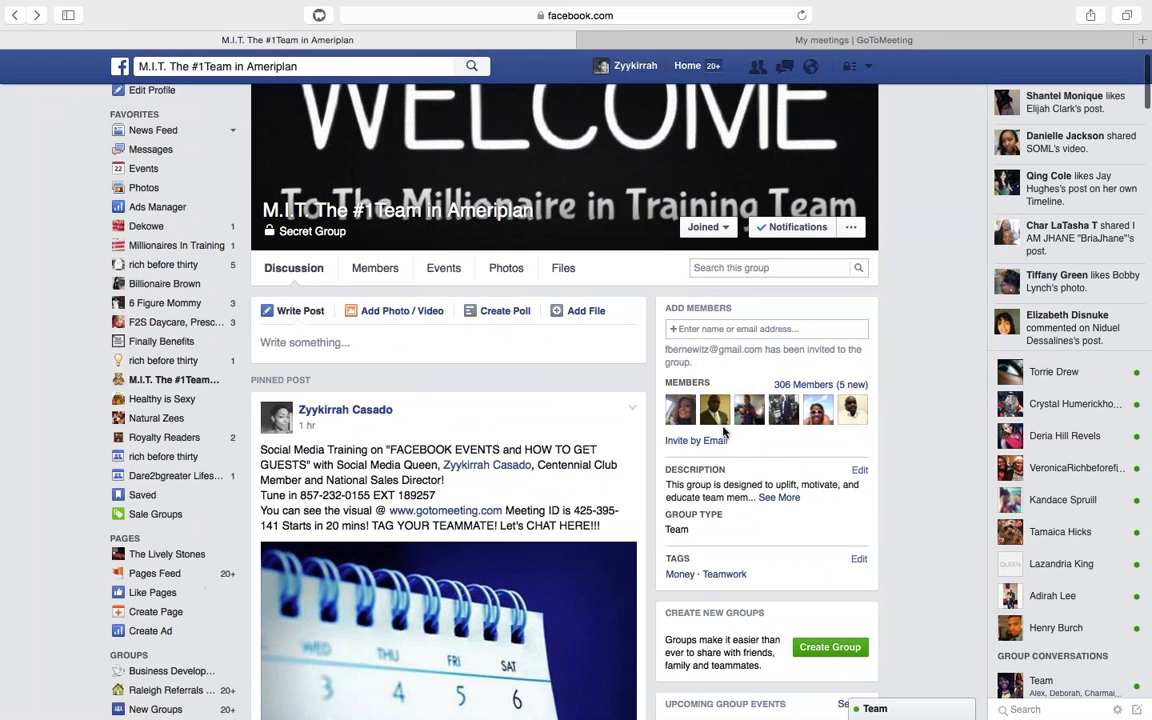
left_click(443, 268)
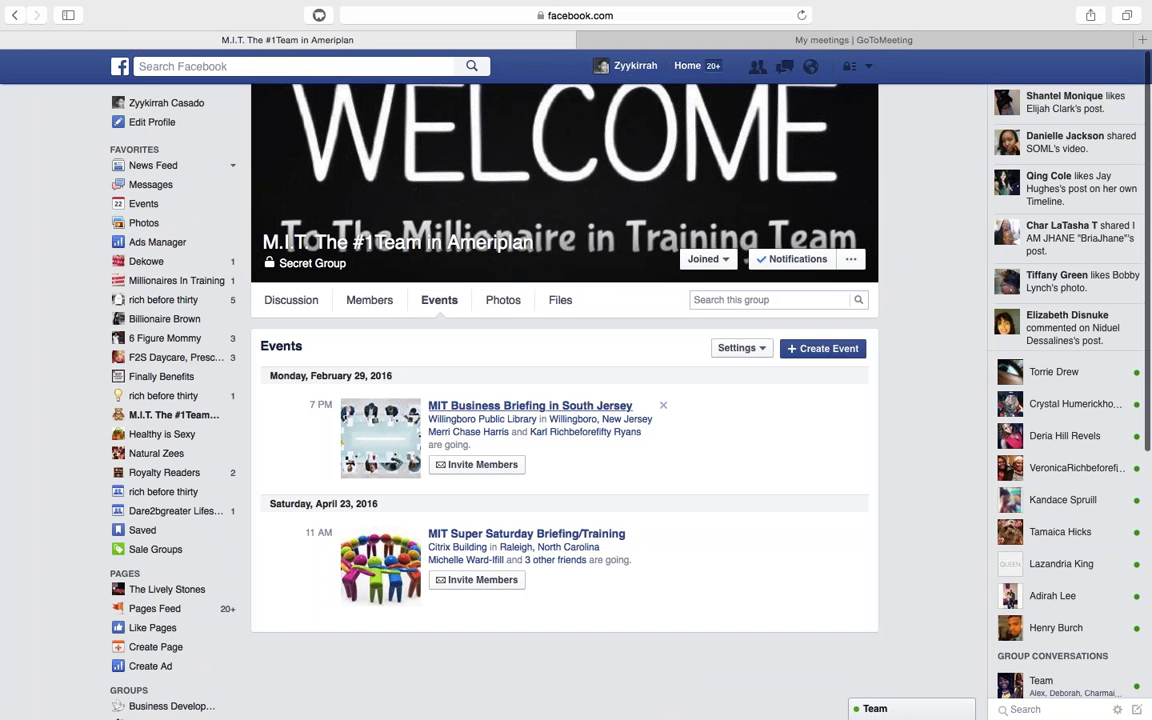
left_click(530, 405)
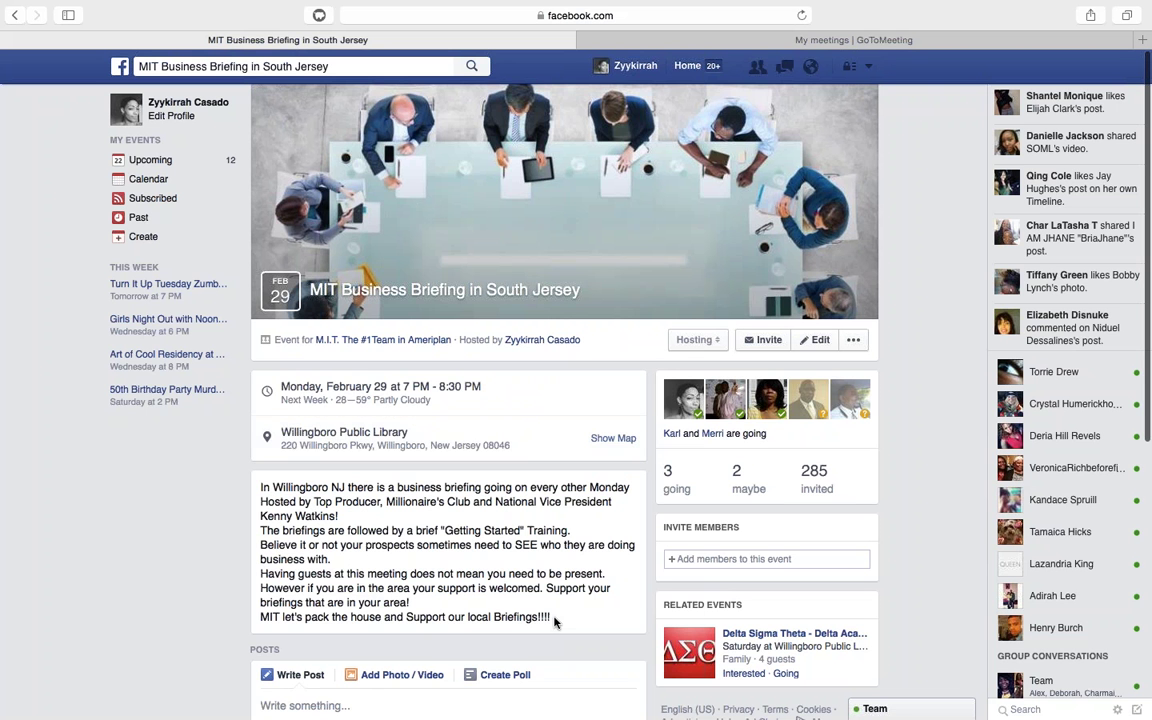
Highlight the MIT Business Briefing event's description, then go to your own profile timeline.
mouse_move(558, 620)
left_mouse_down()
mouse_move(258, 572)
mouse_move(231, 477)
mouse_move(239, 456)
mouse_move(262, 490)
mouse_move(558, 615)
left_mouse_up()
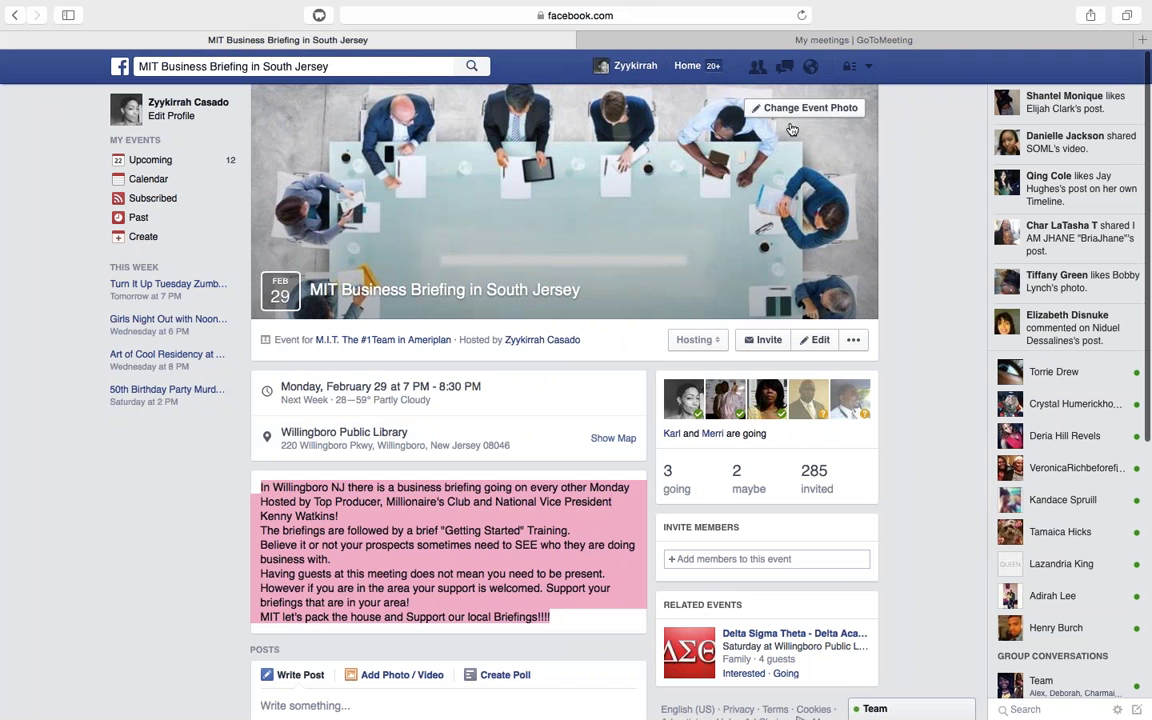
left_click(645, 68)
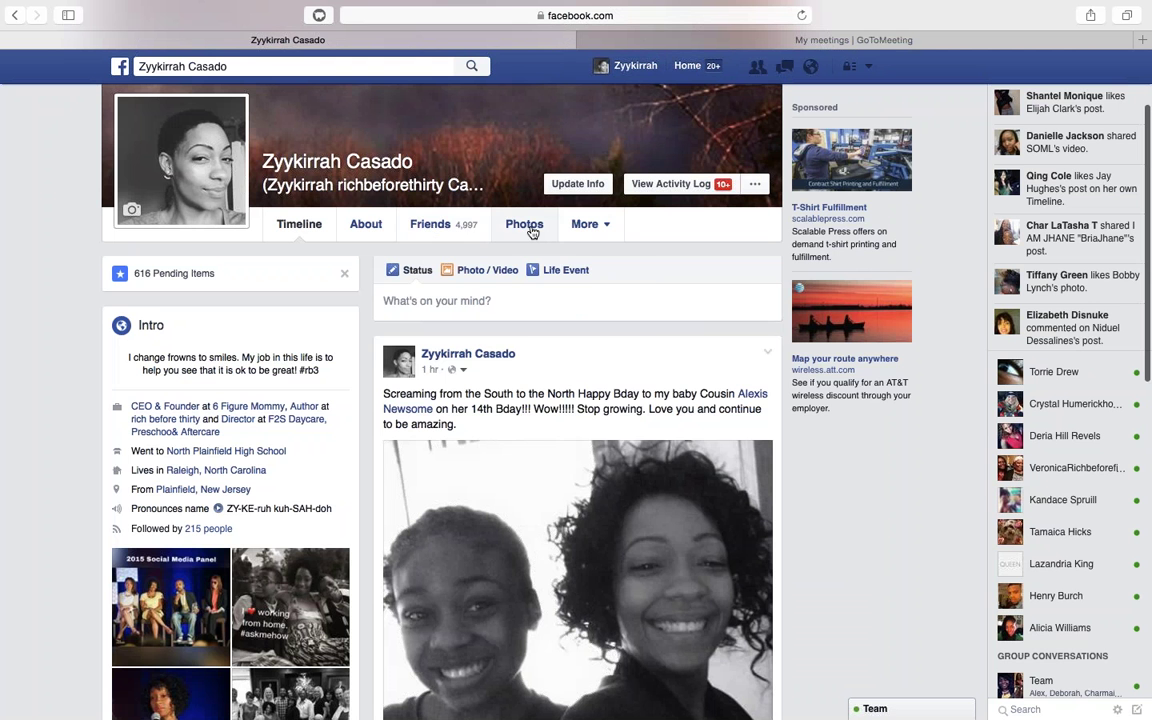
Start a new event from the profile's Events section under More.
left_click(587, 230)
left_click(545, 388)
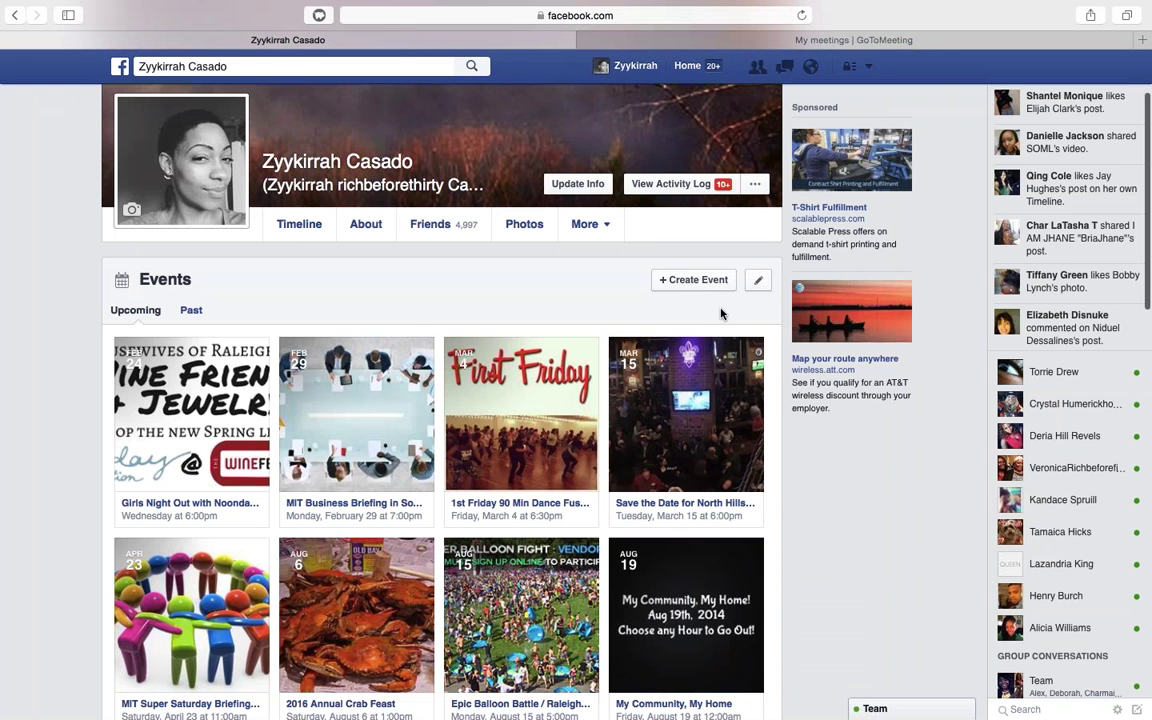
left_click(665, 280)
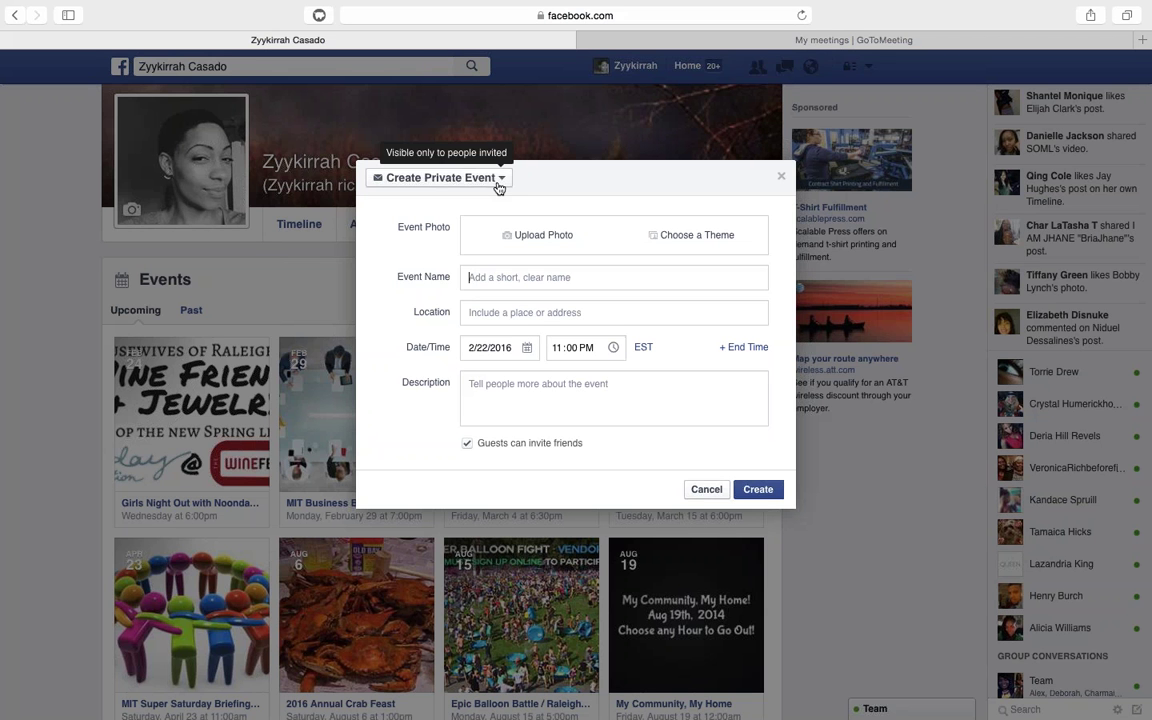
Make the event public and set your personal profile as host instead of Natural Zees.
left_click(498, 185)
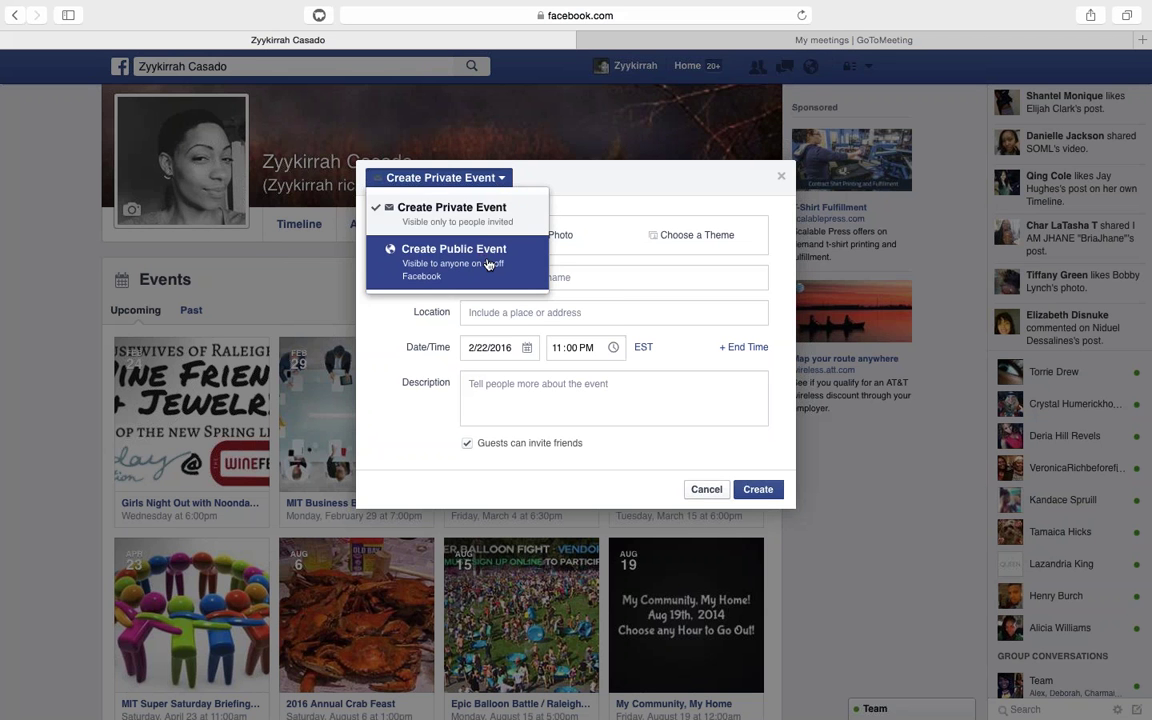
left_click(487, 177)
left_click(488, 178)
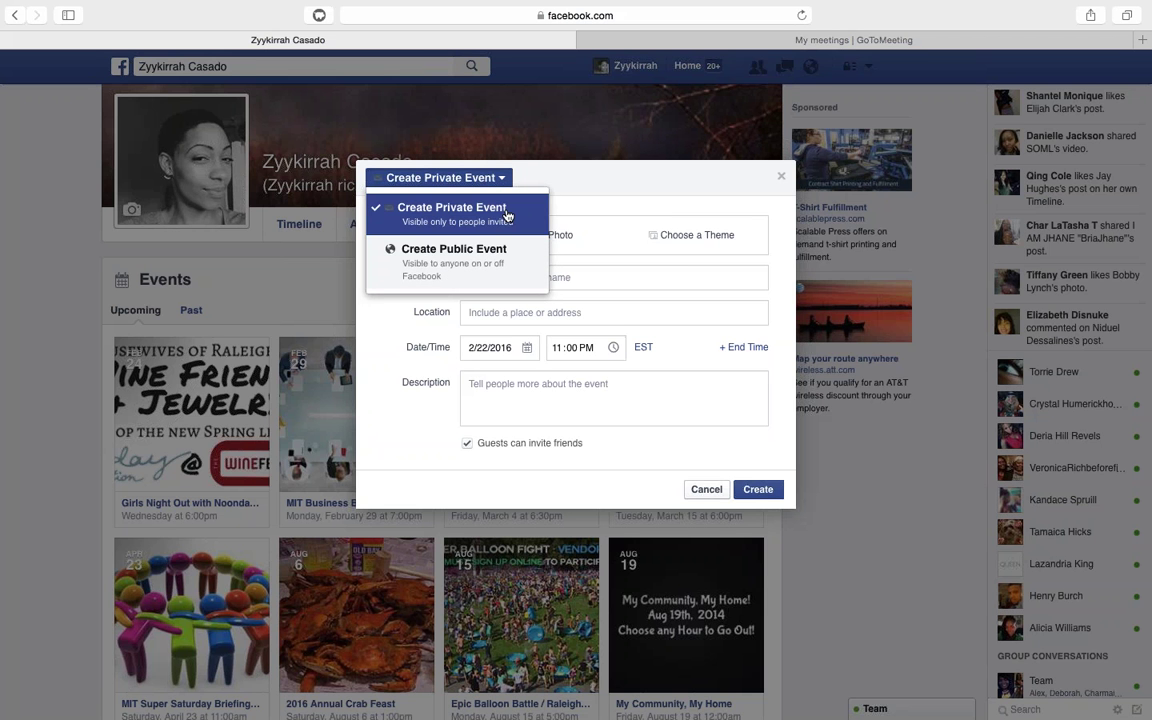
left_click(506, 251)
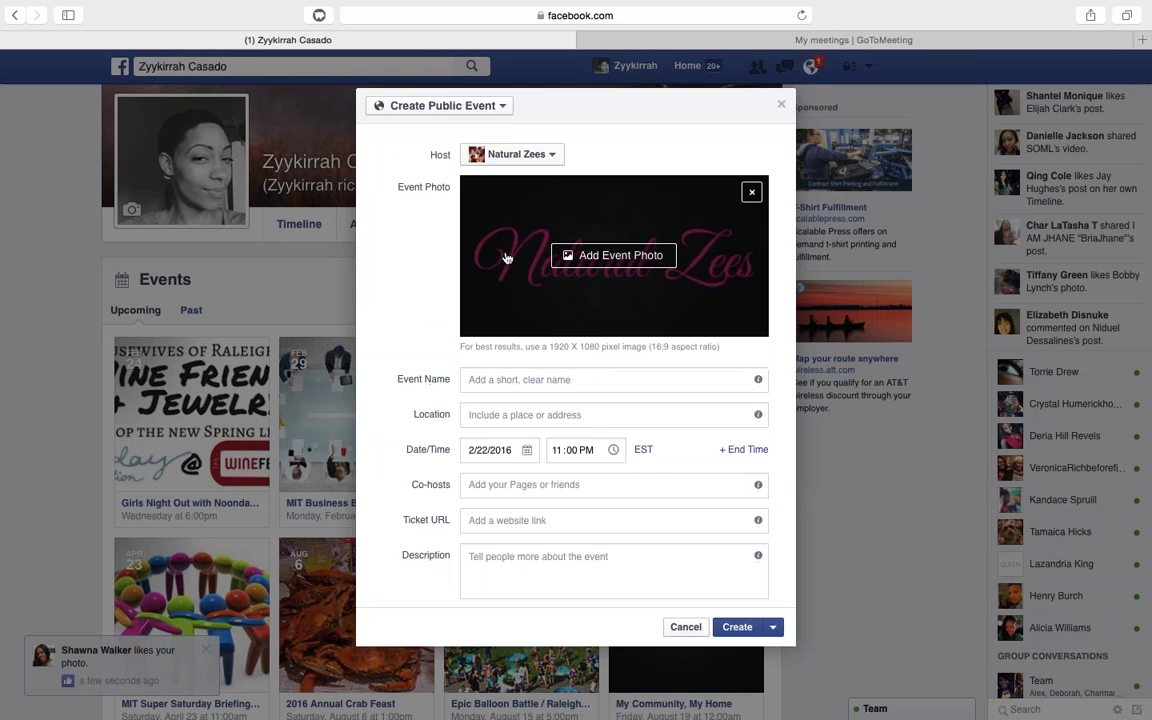
left_click(520, 160)
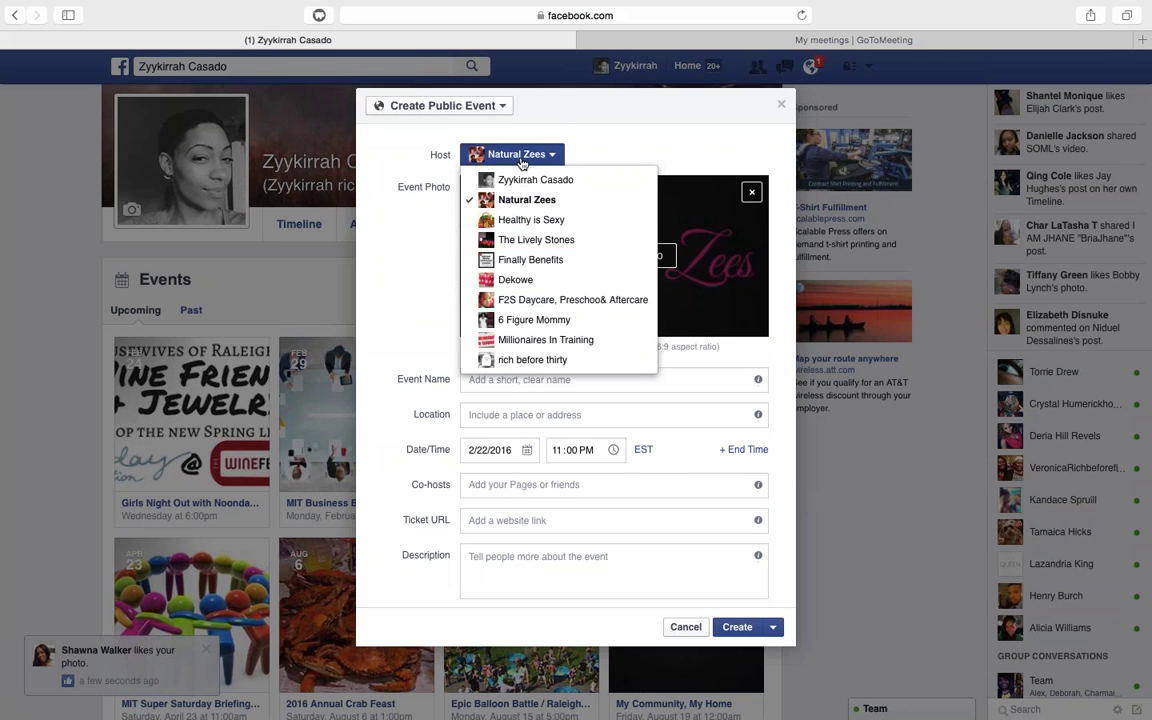
left_click(530, 180)
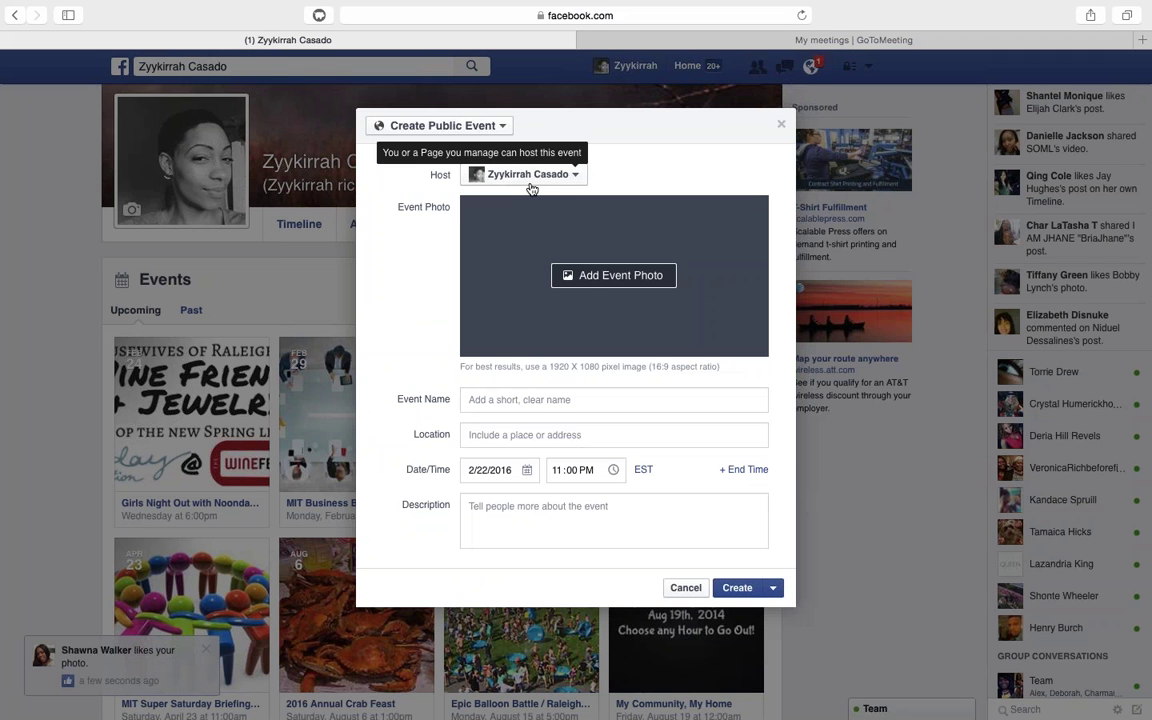
Use 78428983.jpg from Downloads as the event's cover photo.
left_click(596, 286)
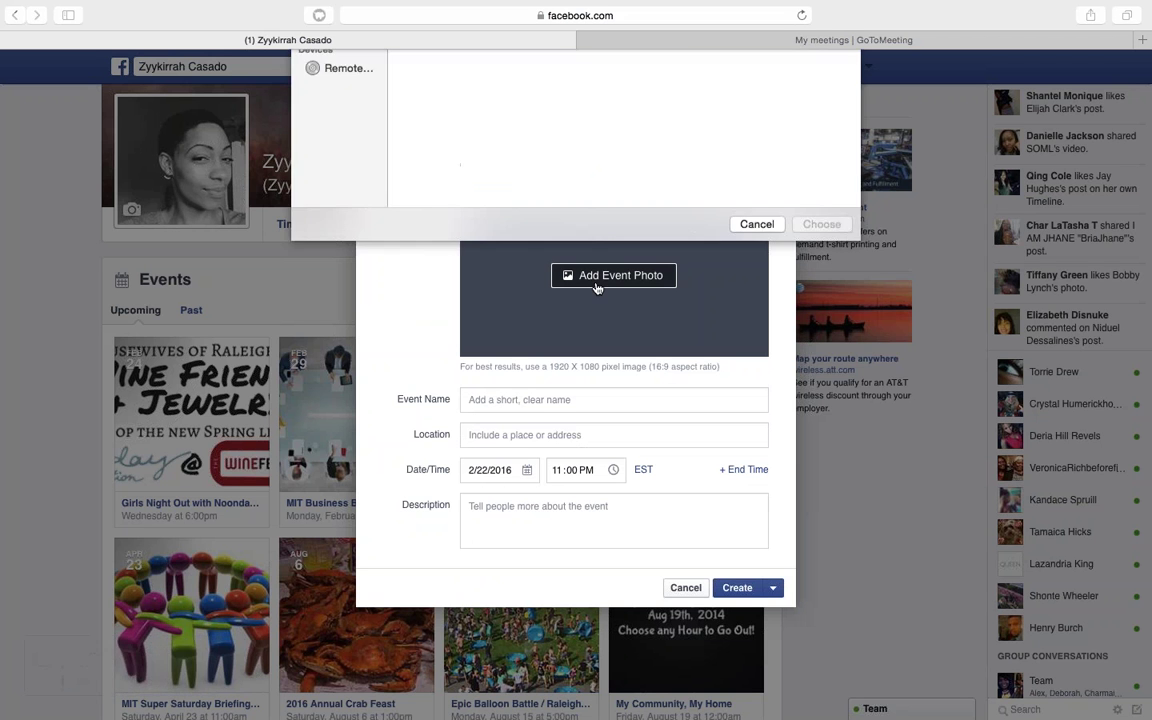
left_click(760, 481)
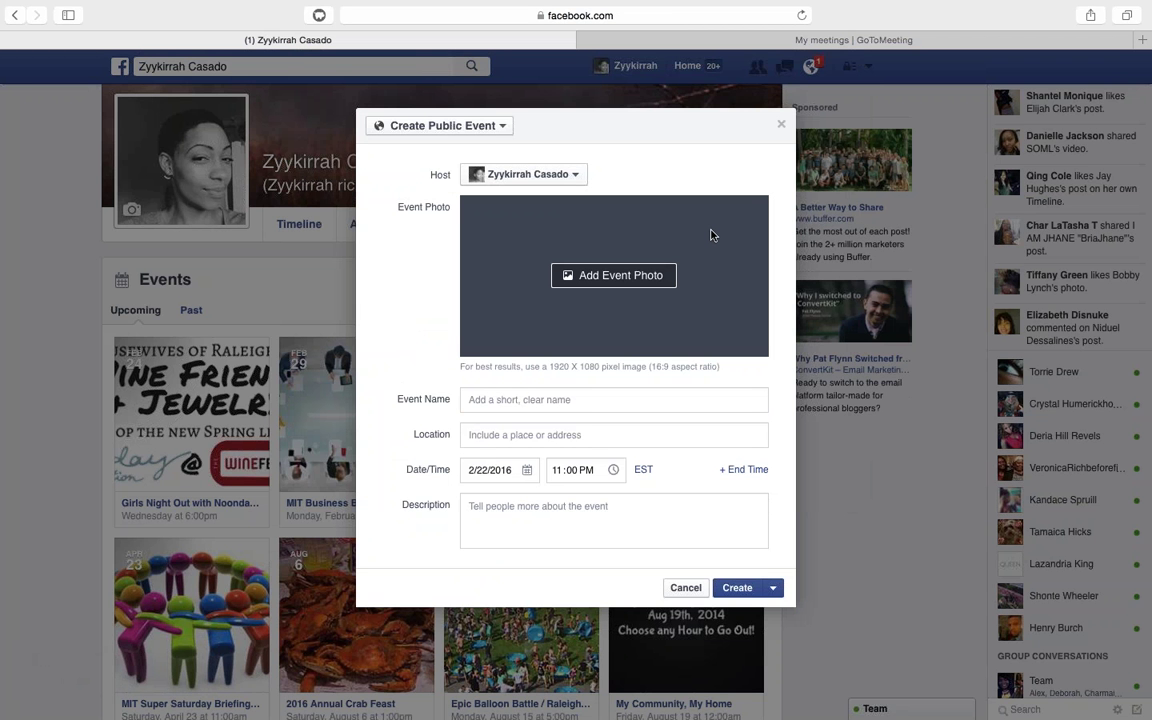
left_click(641, 288)
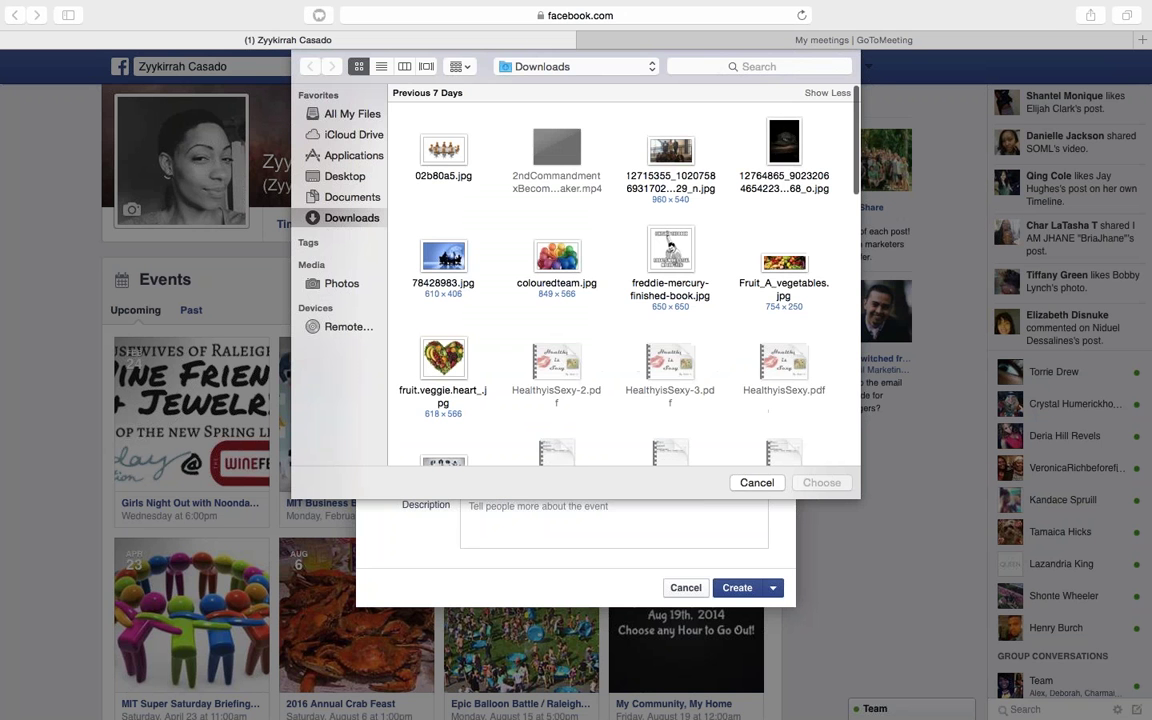
left_click(463, 262)
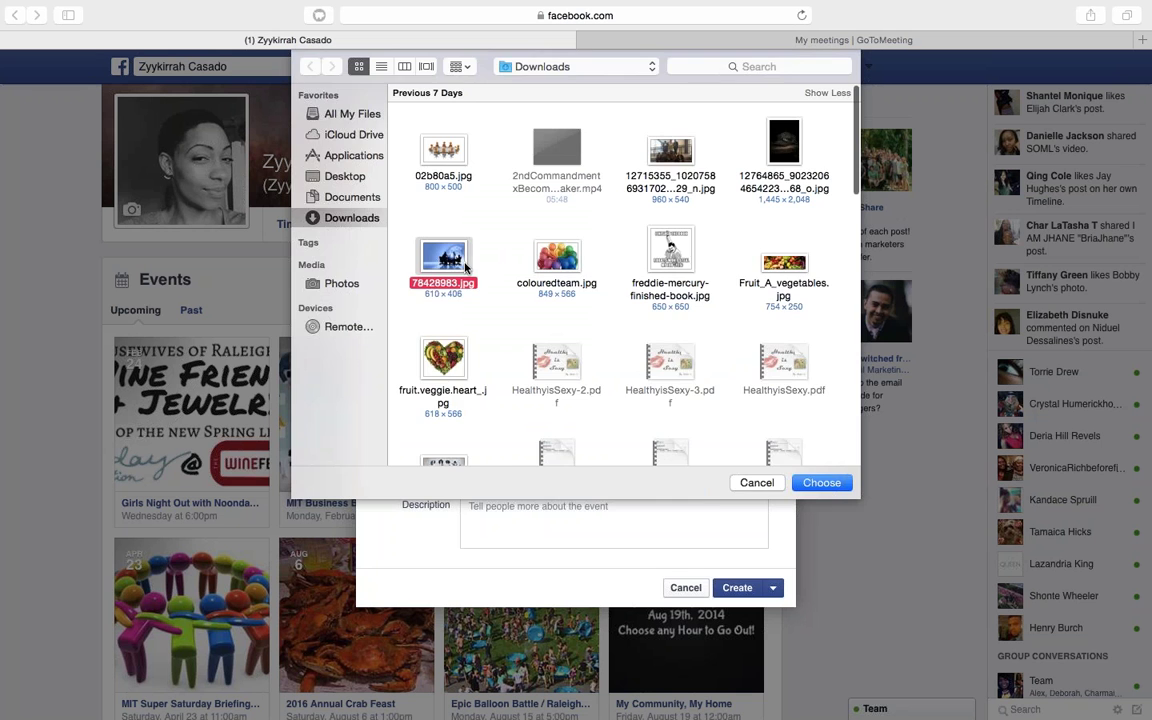
double_click(465, 265)
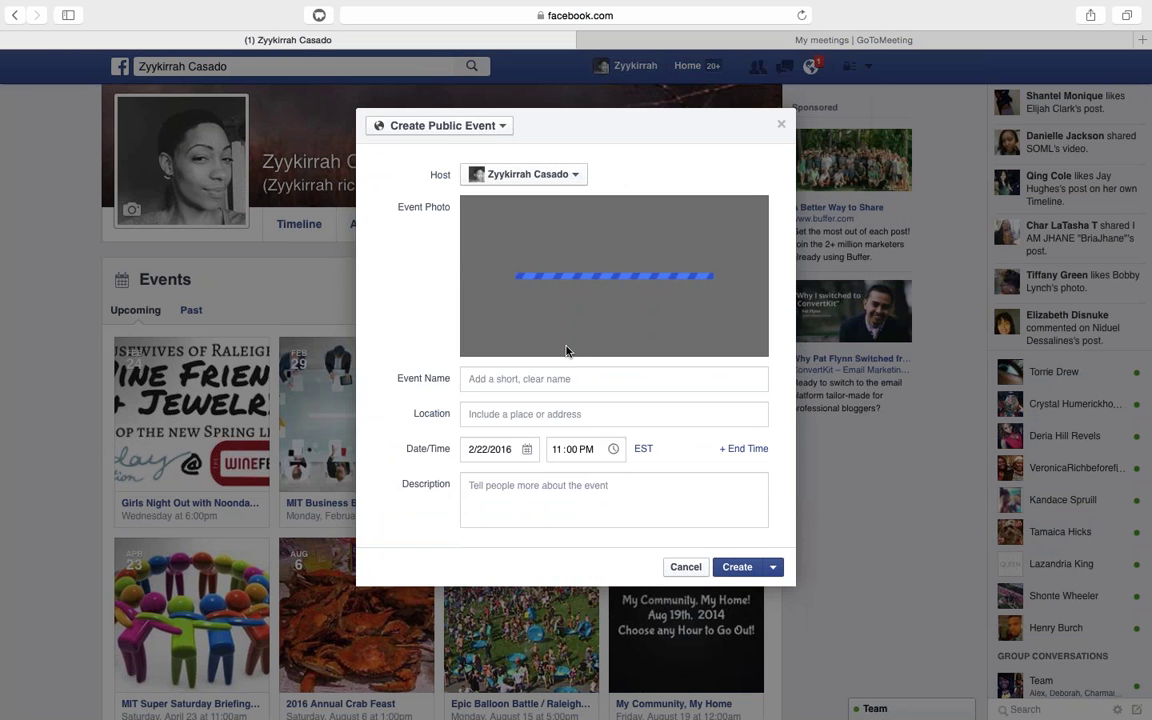
left_click(546, 379)
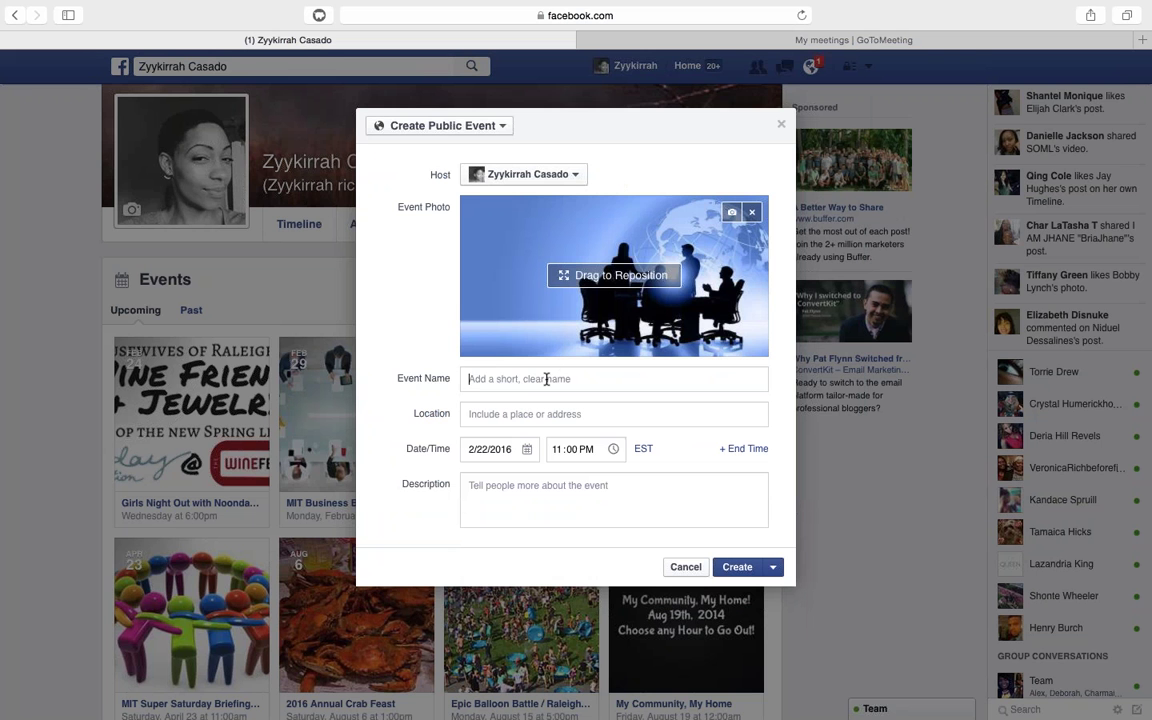
Name the event 'Business Briefing for Future Millionaires' and set its location to Willingboro Public Library.
type("Business Briefing for Futu")
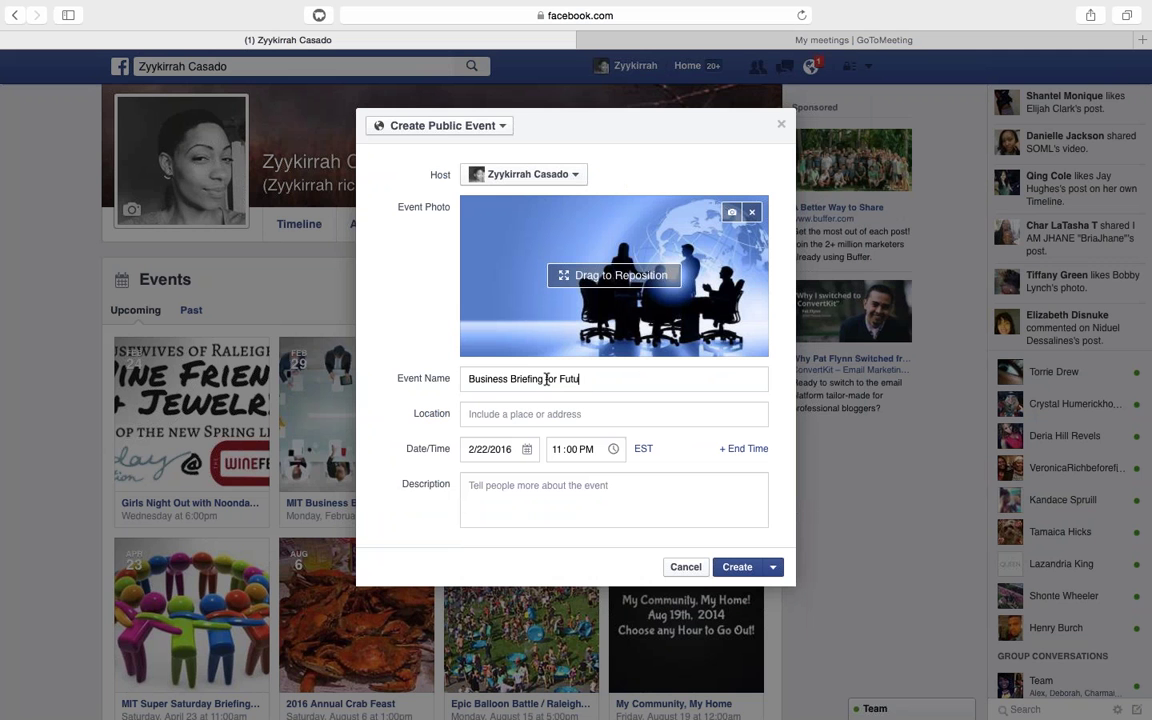
type("re Millionaires")
key("Tab")
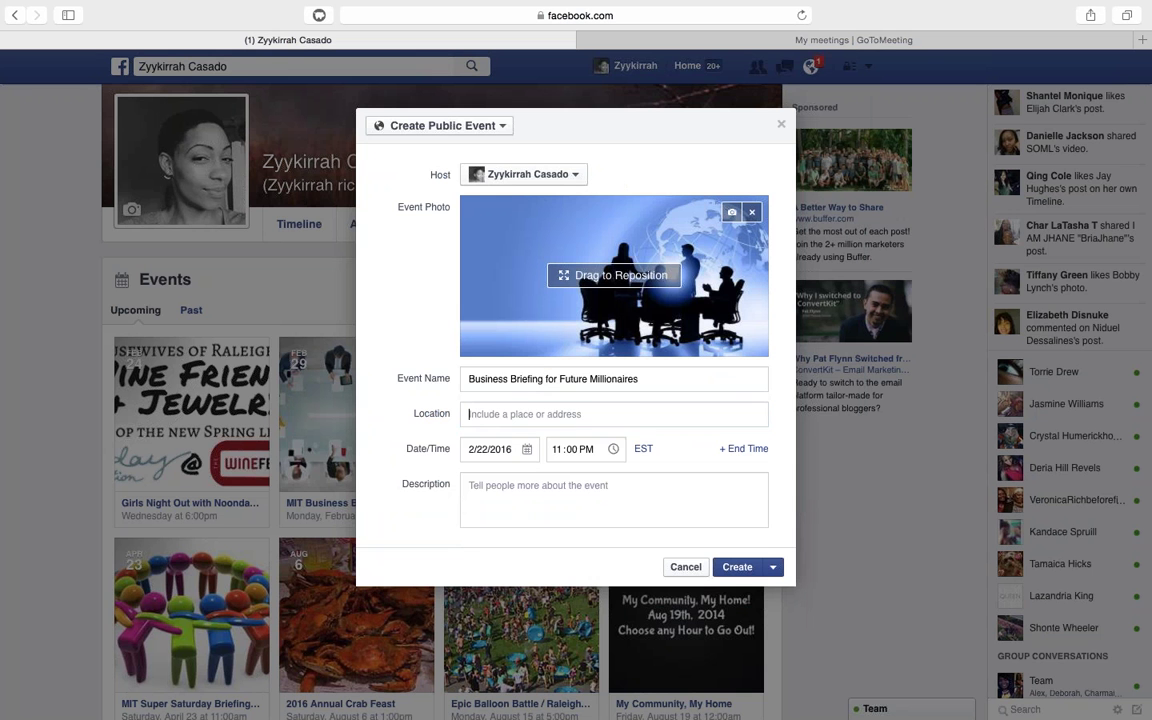
type("Willing")
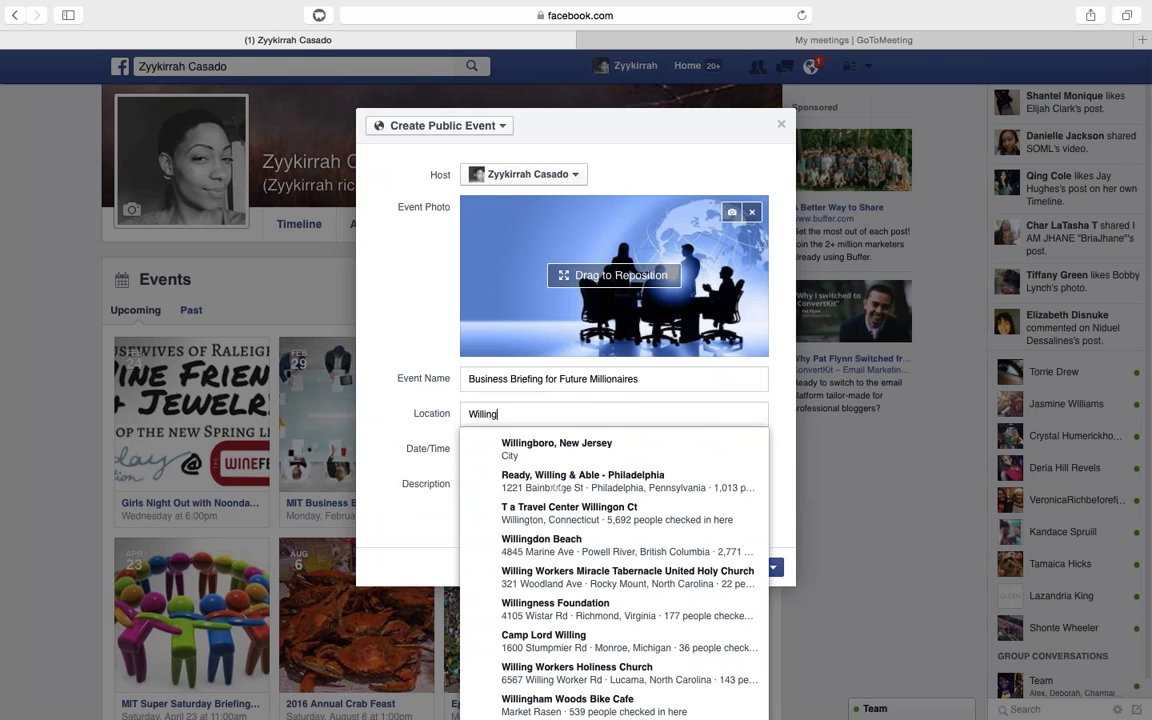
key("BackSpace")
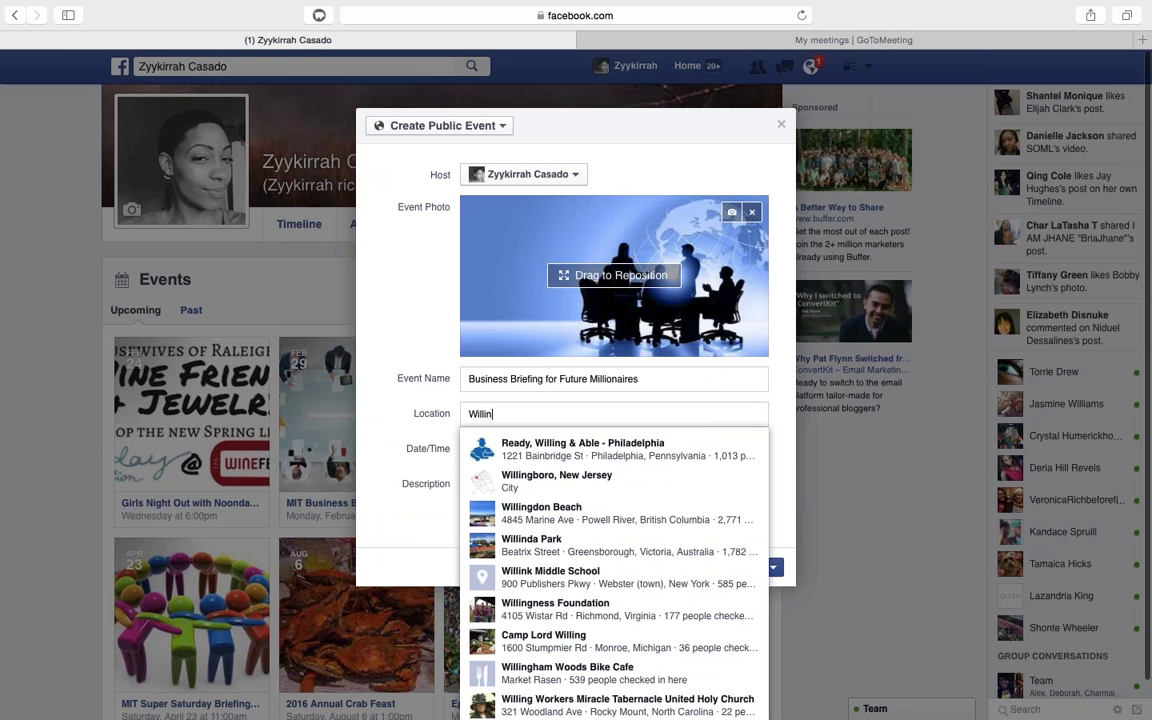
type("gbo")
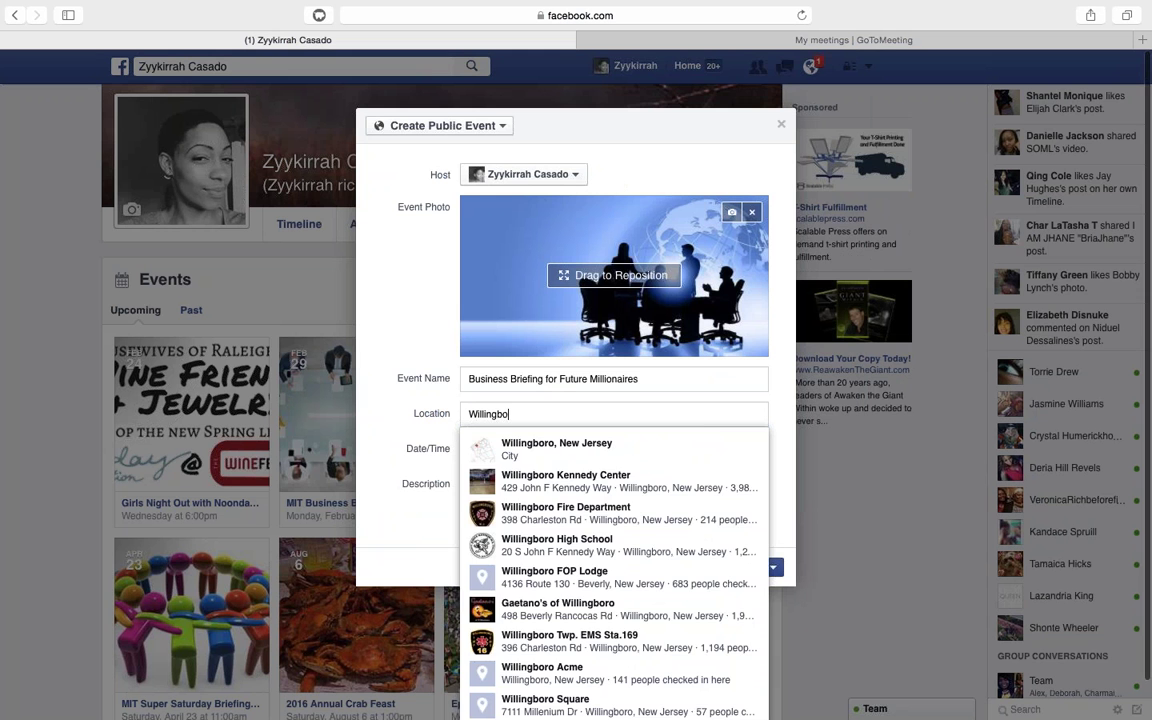
type("o")
key("BackSpace")
type("ro")
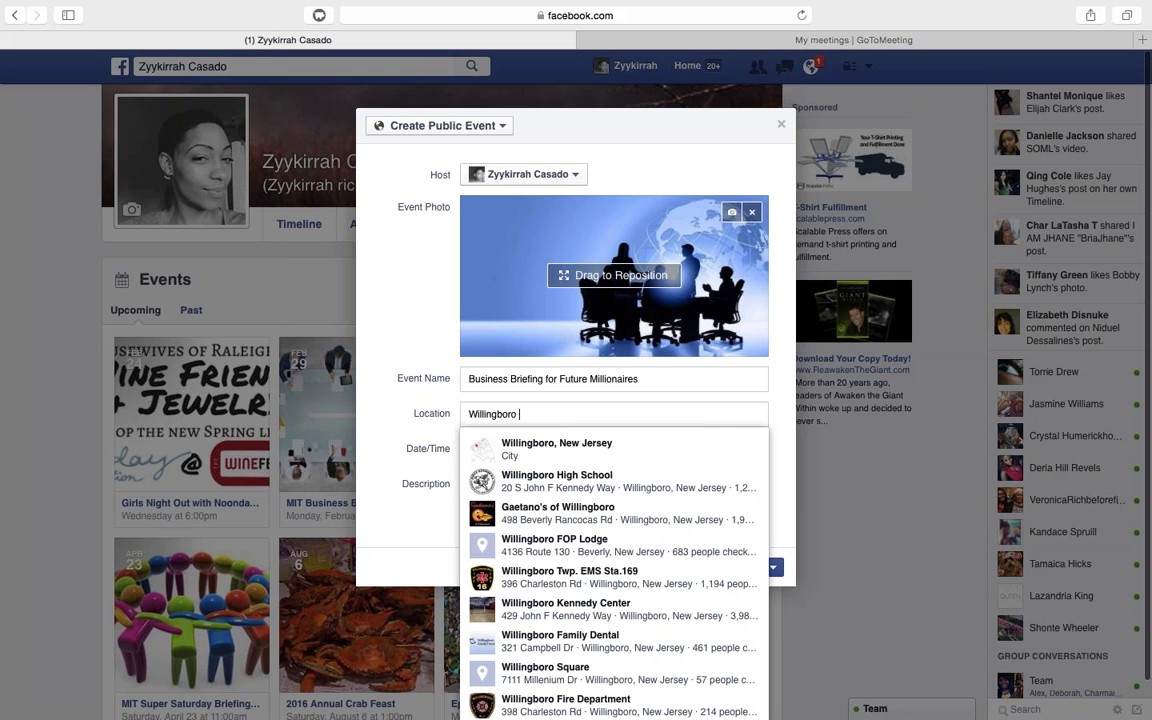
type("Pu")
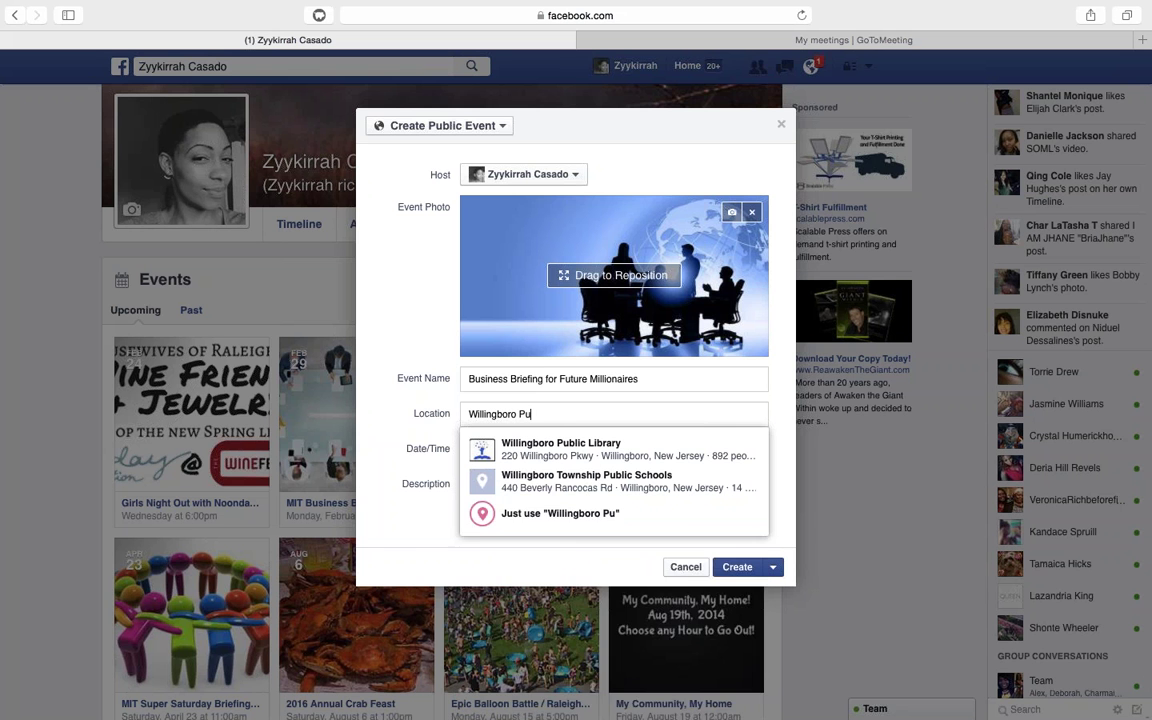
left_click(583, 457)
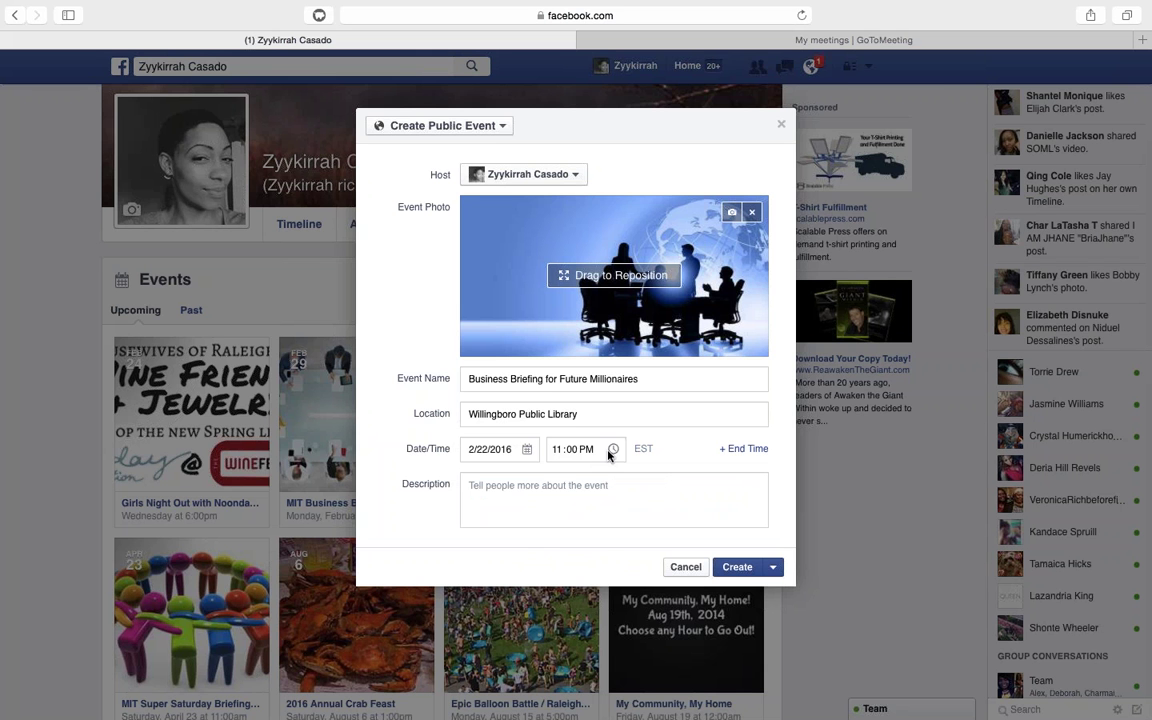
Schedule the event for 2/29/2016, 7:00–8:30 PM, and begin the description with 'Multi Millionaire'.
key("Tab")
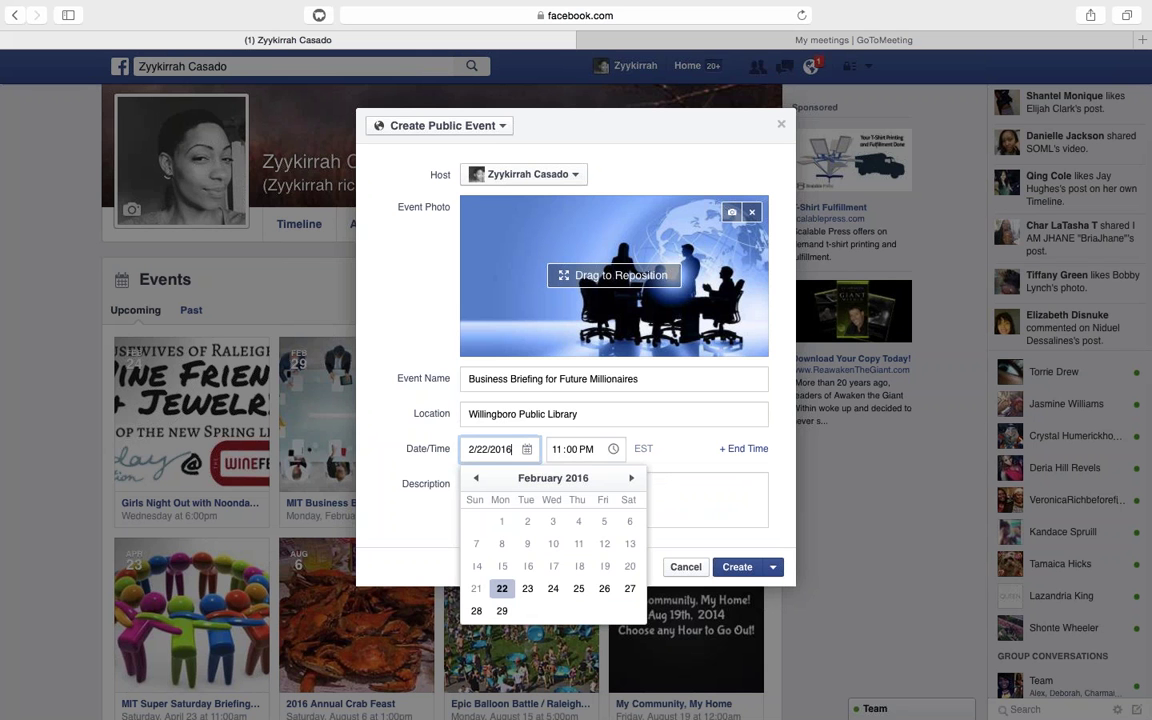
left_click(502, 611)
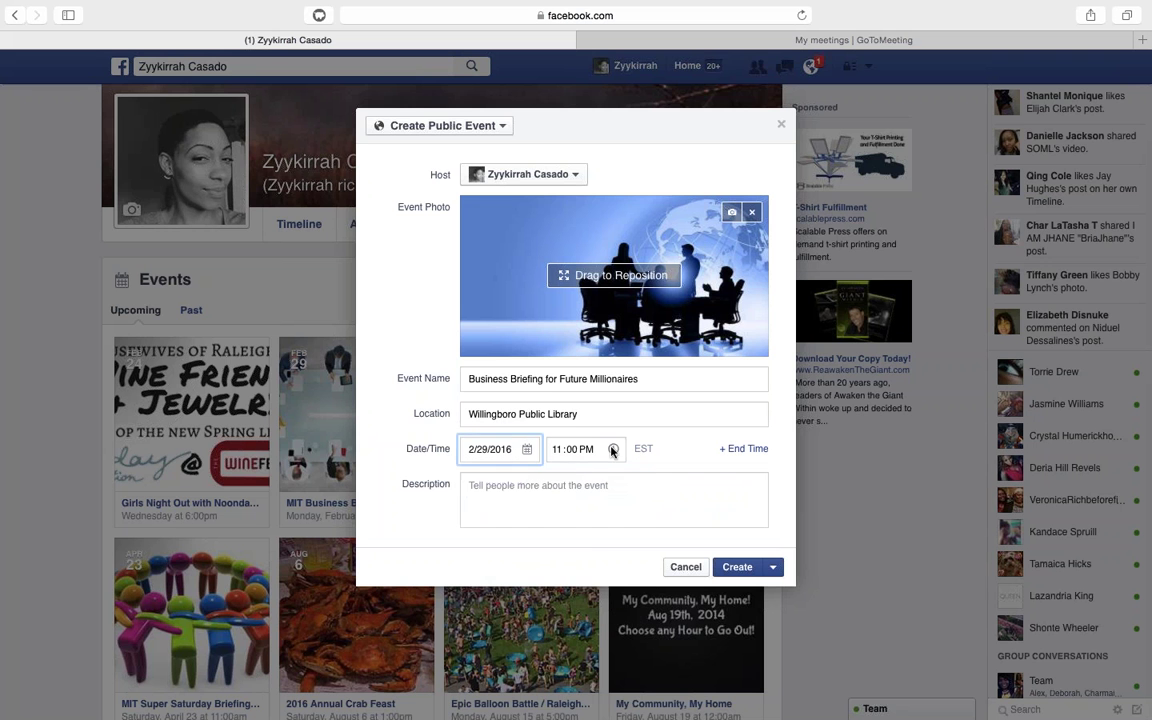
key("Tab")
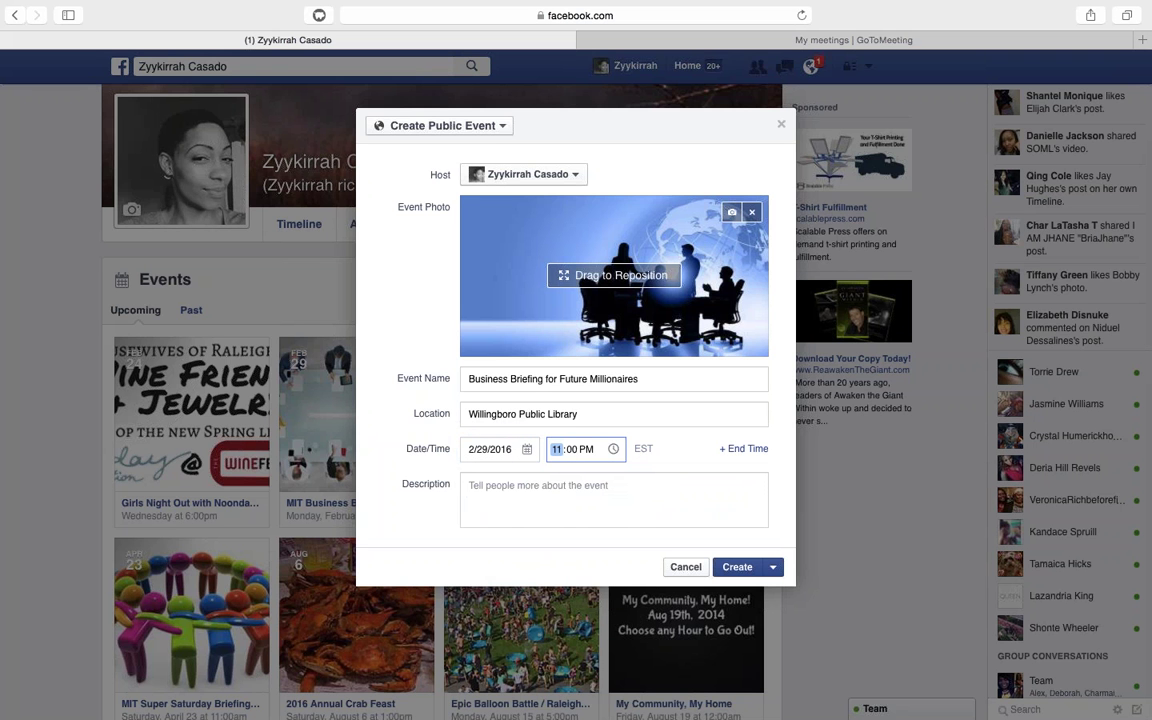
type("7")
left_click(744, 449)
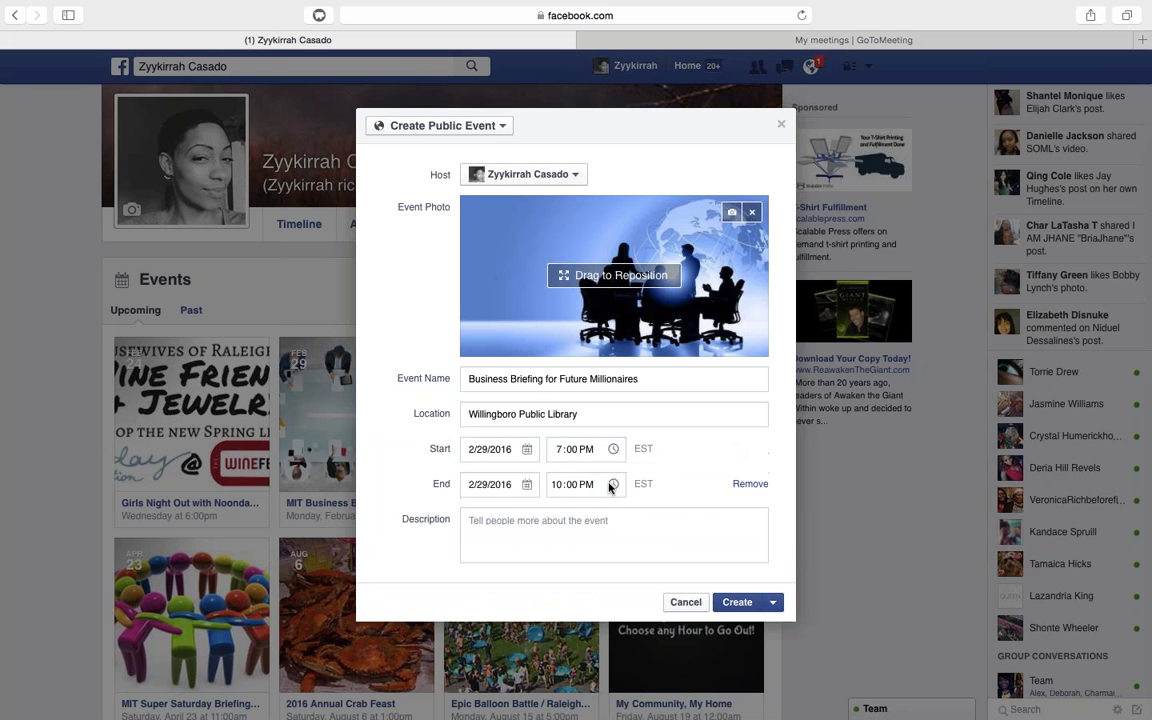
left_click(557, 486)
type("8:0")
type("3")
left_click(515, 536)
type("Multi Millionaire")
Finish the description's first line with the speaker's name and Willingboro NJ, starting a second line.
left_click(492, 520)
type("Earner ")
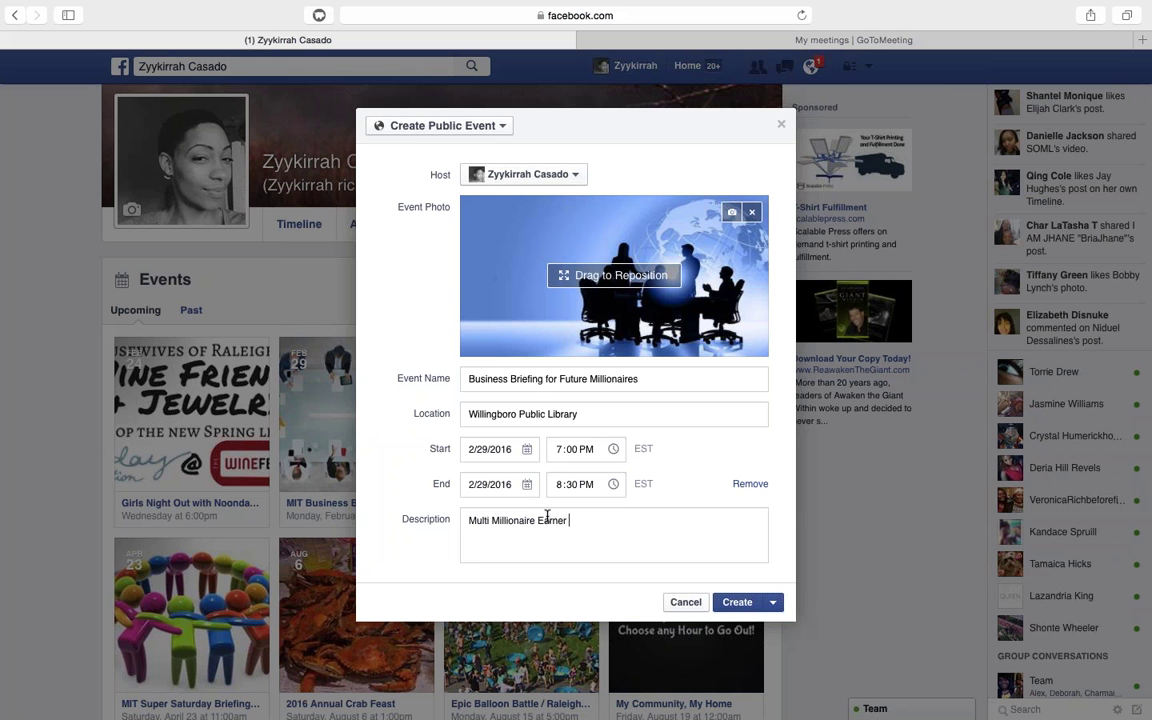
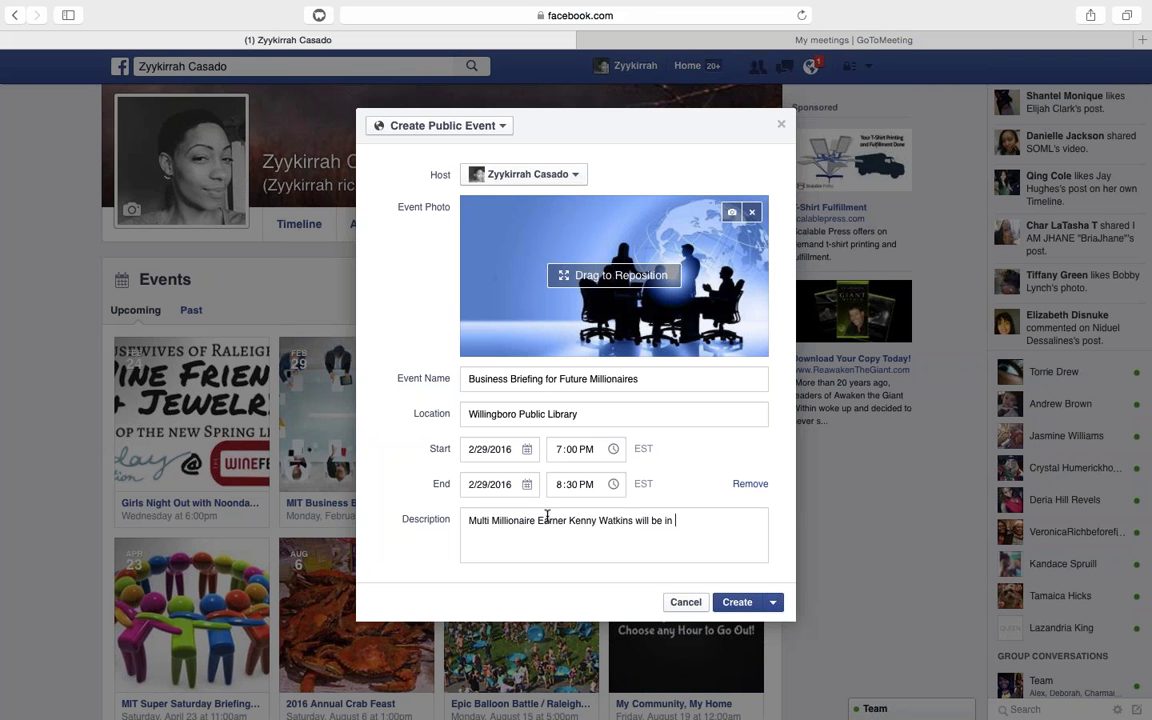
type("Willingbor o NJ")
key("Return")
type("Eplai")
type("ning")
key("BackSpace")
key("BackSpace")
key("BackSpace")
key("BackSpace")
key("BackSpace")
key("BackSpace")
key("BackSpace")
key("BackSpace")
type("xplaiin")
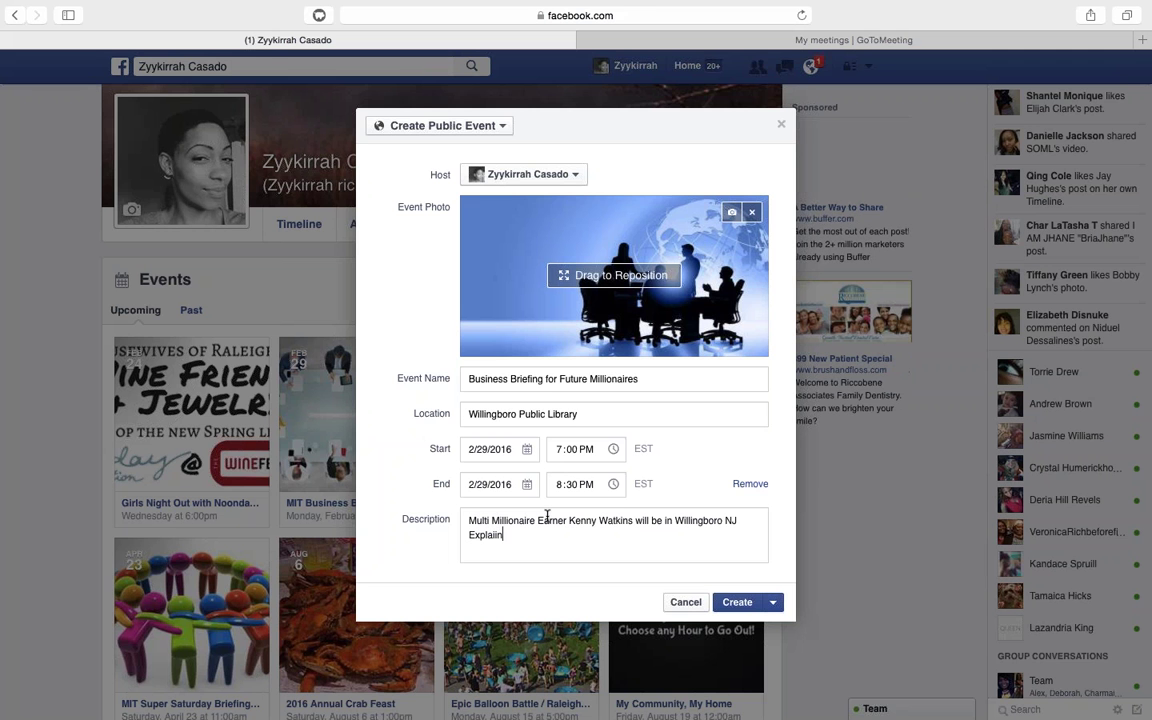
key("BackSpace")
key("BackSpace")
type("nging")
key("BackSpace")
key("BackSpace")
key("BackSpace")
key("BackSpace")
key("BackSpace")
type("ing")
key("BackSpace")
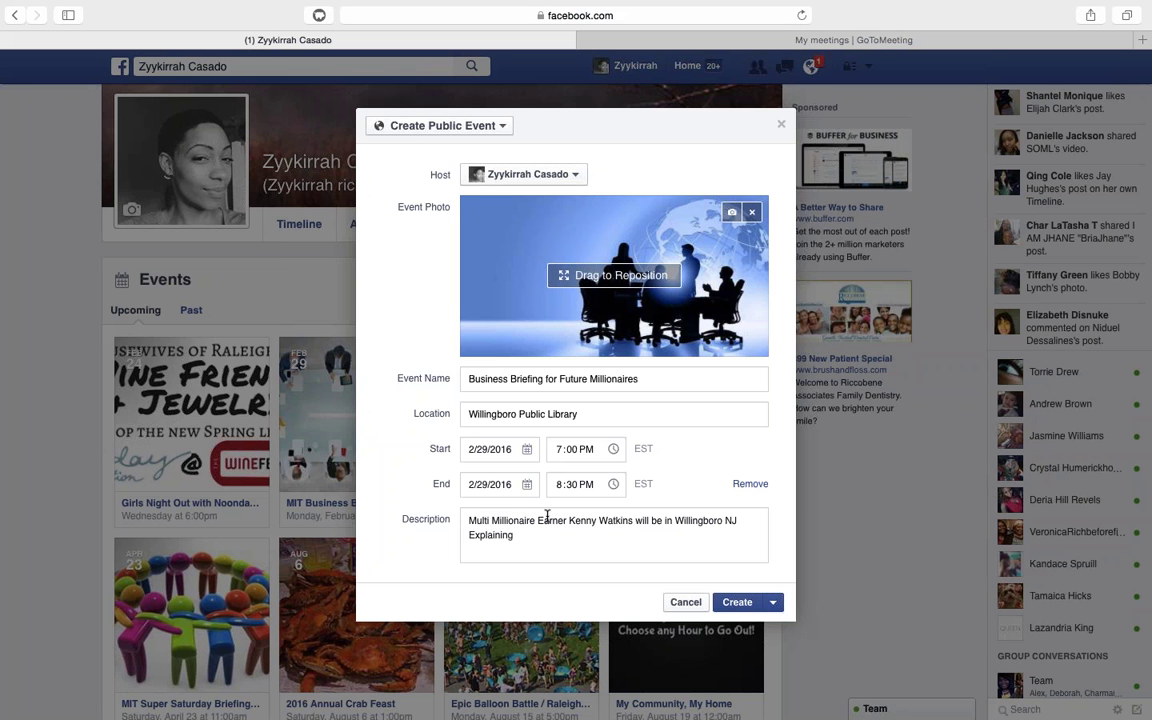
key("BackSpace")
key("BackSpace")
key("BackSpace")
key("BackSpace")
key("BackSpace")
key("BackSpace")
key("BackSpace")
key("BackSpace")
key("BackSpace")
key("BackSpace")
Add the pitch about earning BIG MONEY and FULL TIME 6 Figure INCOMES working from home.
type("sharing the GREAT NEW")
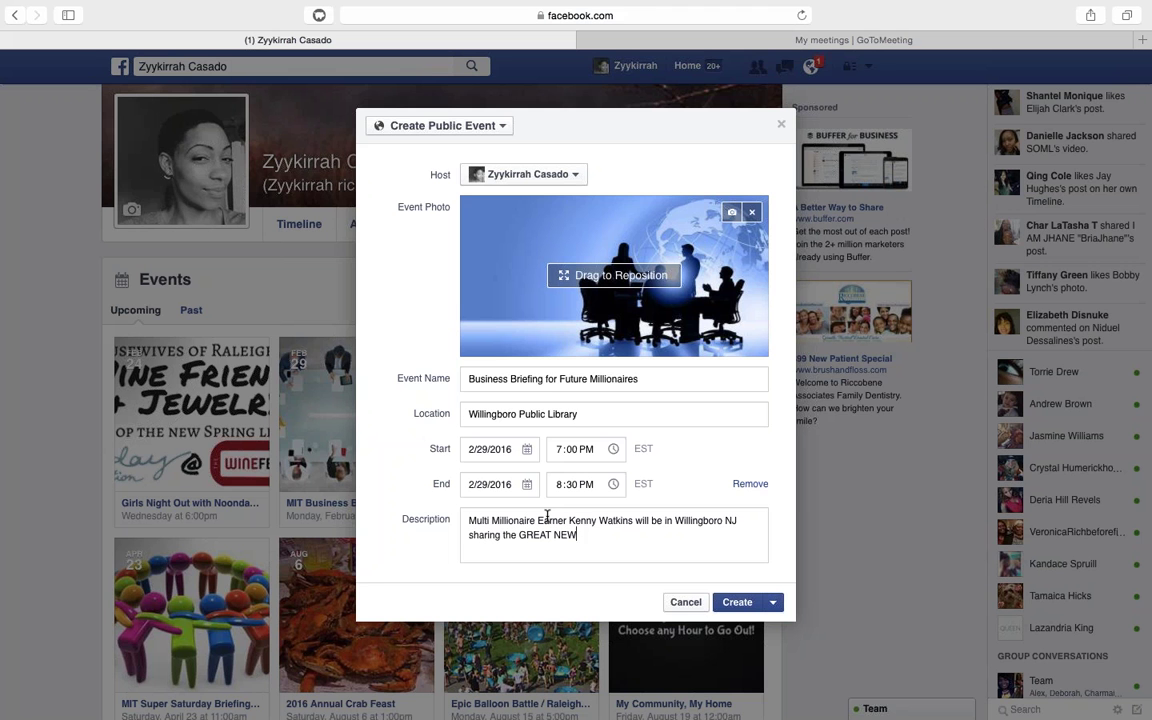
type("S about how individuals are earning BIG N+MONT")
key("BackSpace")
key("BackSpace")
key("BackSpace")
key("BackSpace")
key("BackSpace")
key("BackSpace")
type("MONEY Helping Poeple")
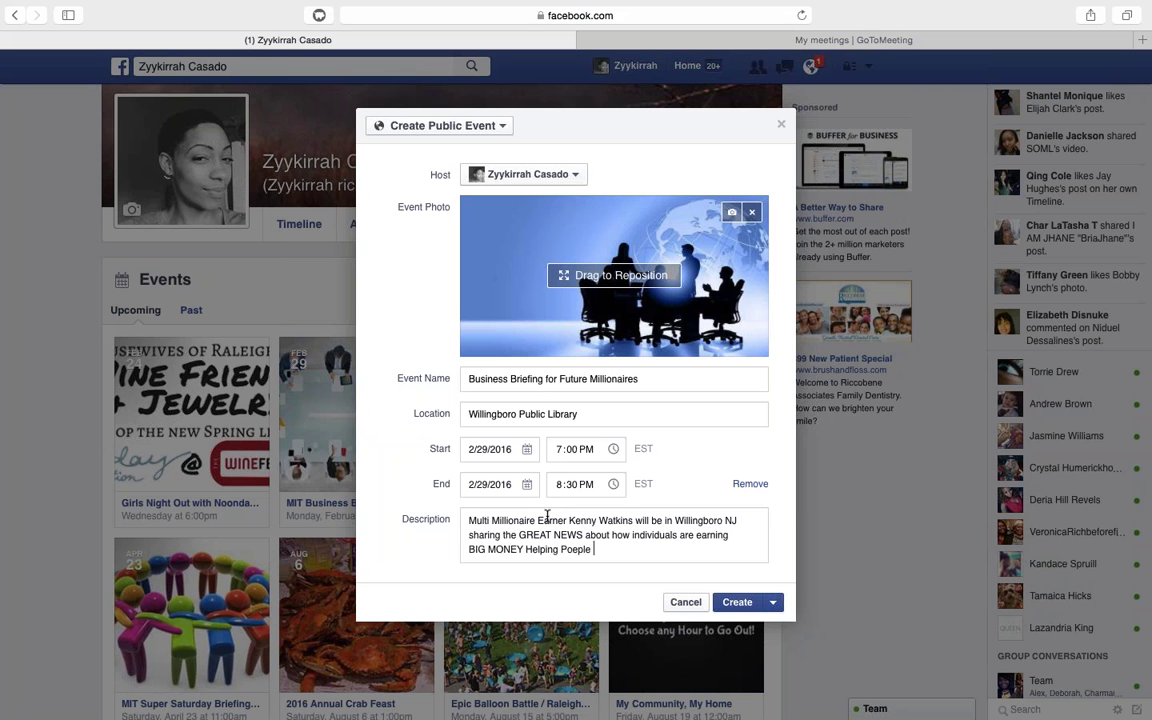
key("BackSpace")
key("BackSpace")
key("BackSpace")
key("BackSpace")
key("BackSpace")
key("BackSpace")
type("eople Save Money and EARN FUL")
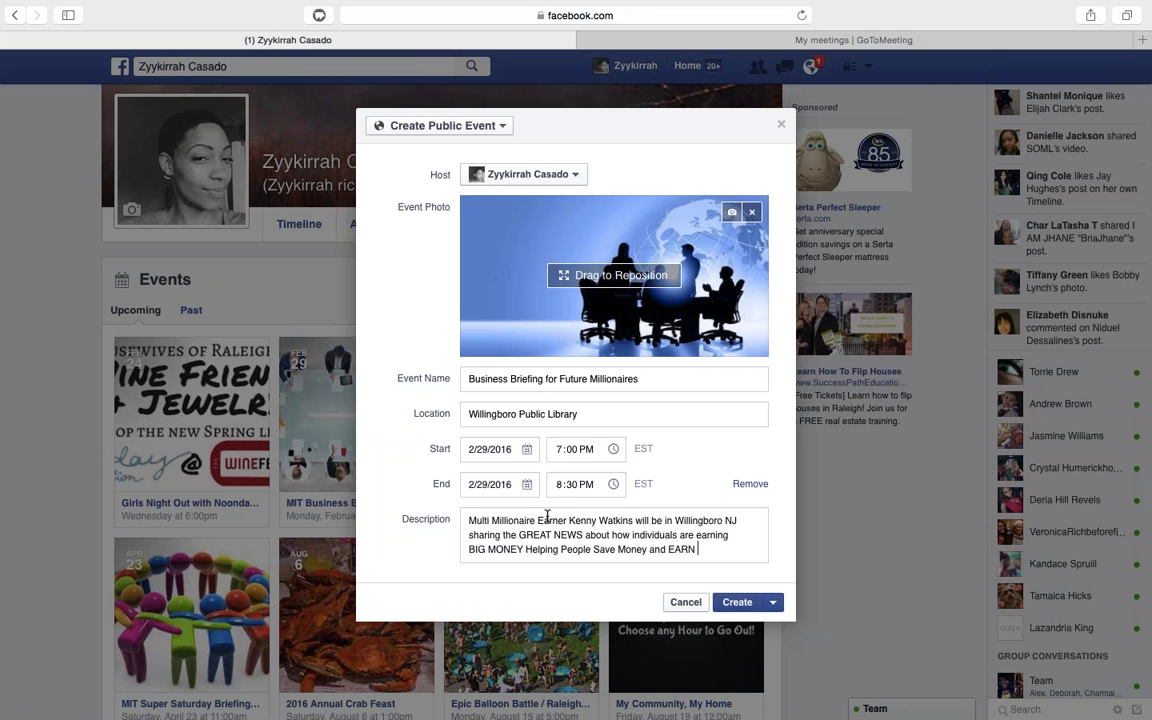
type("L TIME 6 Figur")
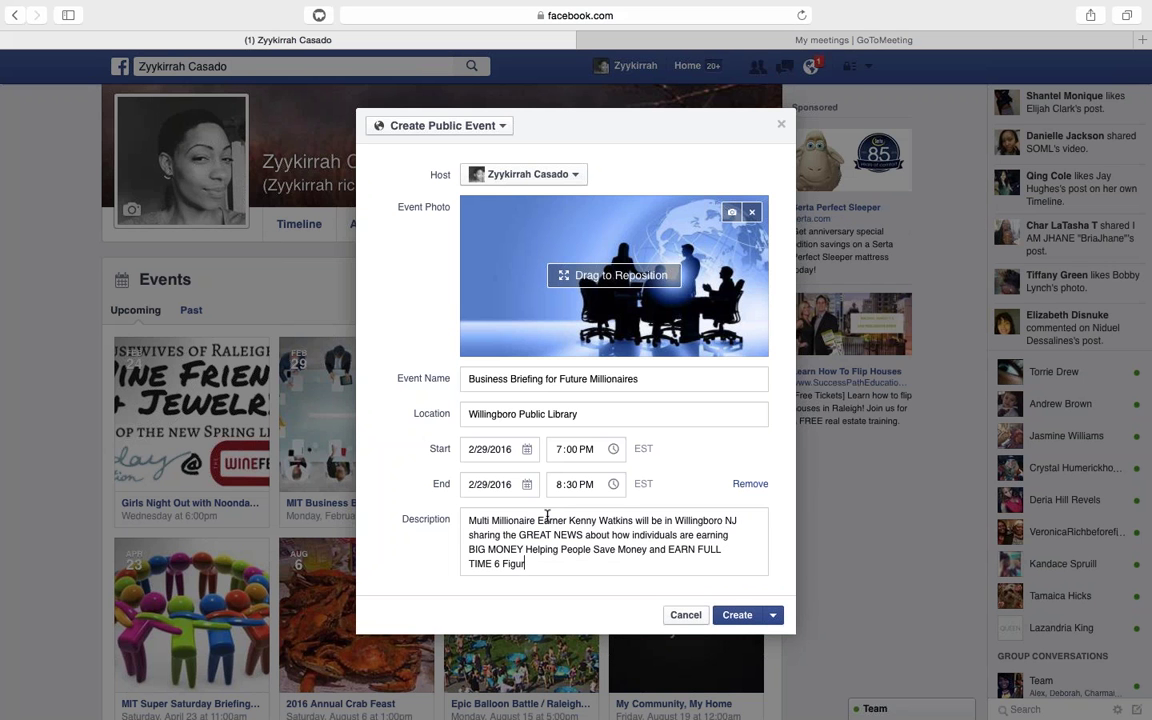
type("e INCOMES Working PART TIME ")
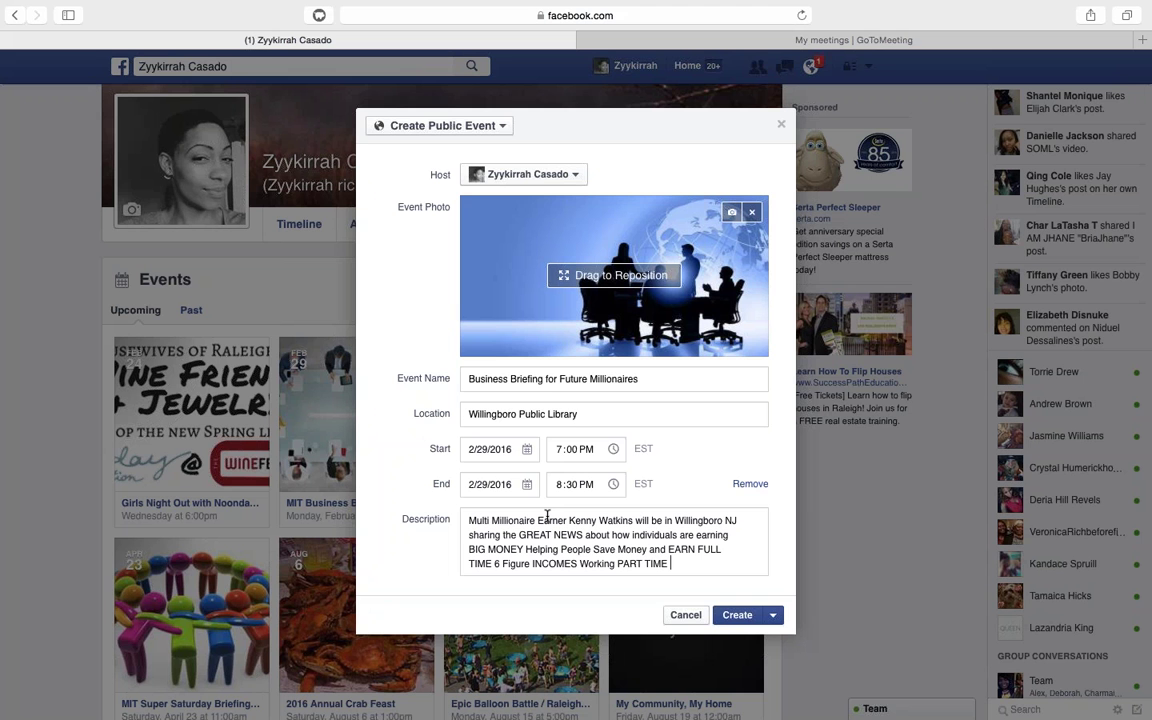
type("FROM HOME!")
key("Return")
key("Return")
End the description with the invite to an AMAZING MOMENT in BUSINESS in NJ!!! and create the event.
type("If you know")
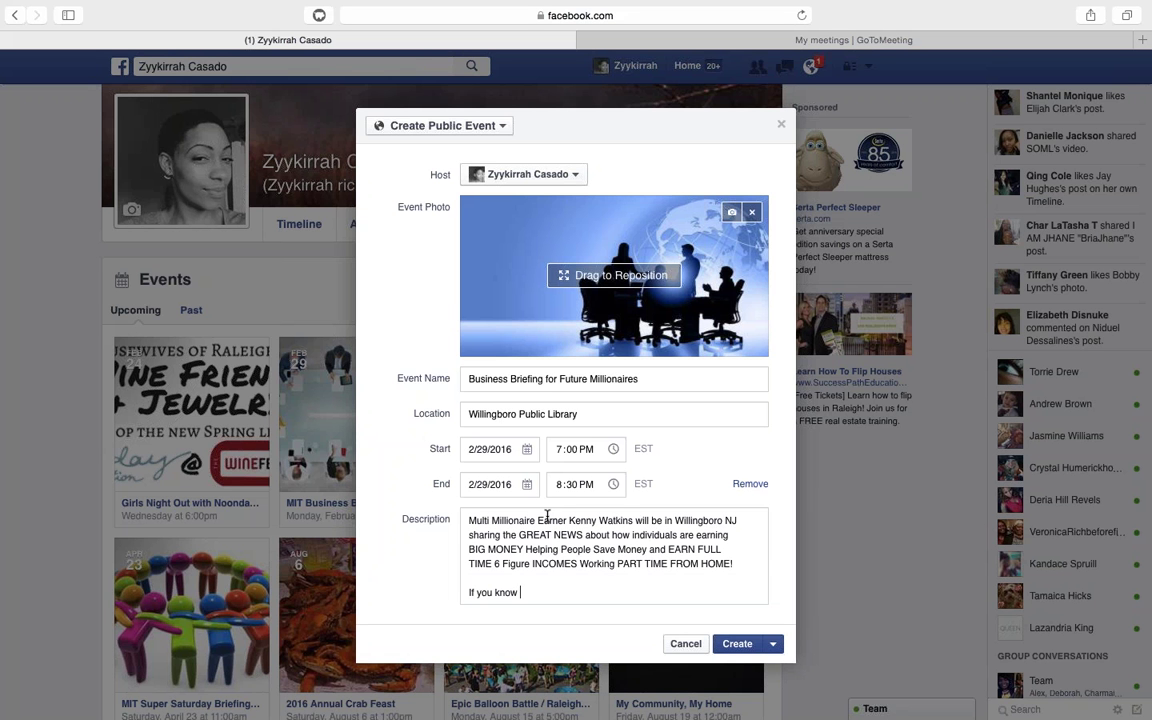
type("anyone in the area INVITE tehem to be apart of ")
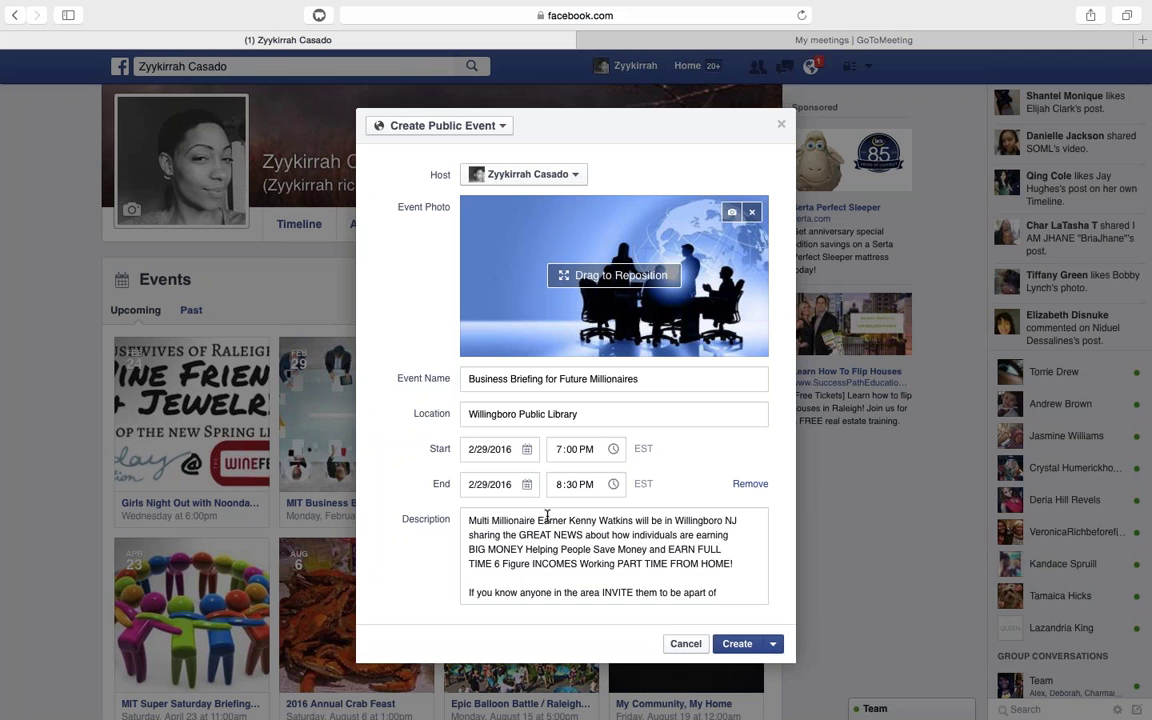
type("an a")
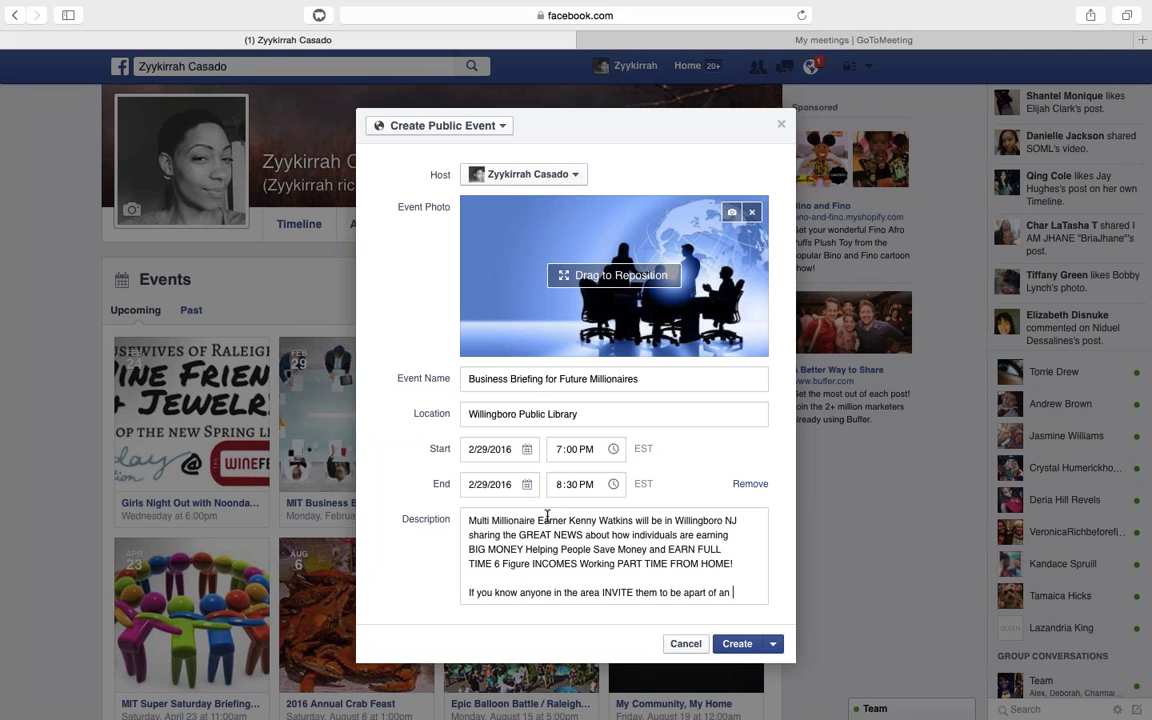
key("BackSpace")
type("AMAZING MONE")
key("BackSpace")
key("BackSpace")
type("MENT in ")
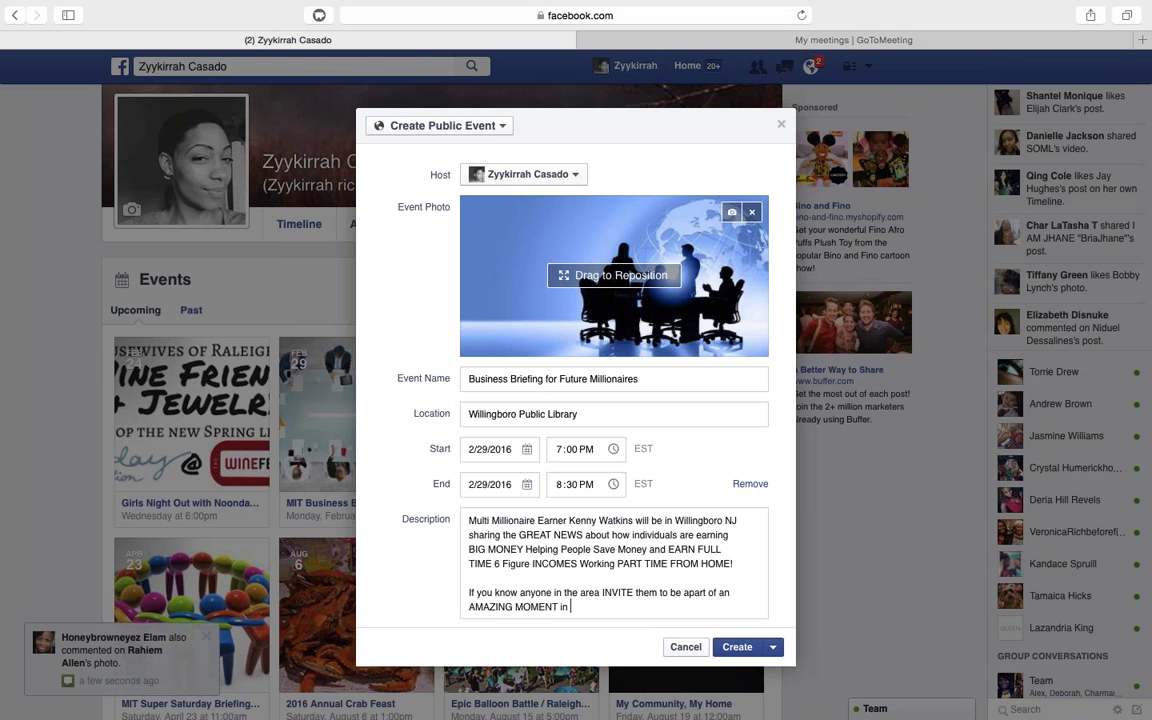
type("BUSINESS in NJ!!!")
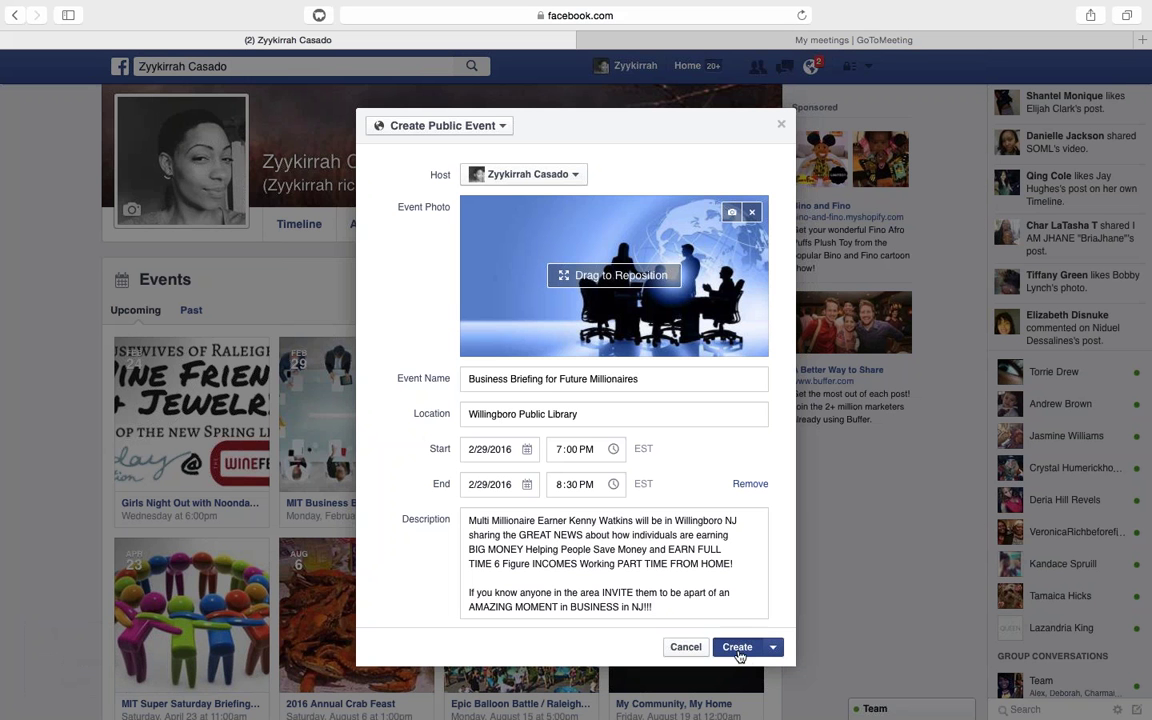
left_click(737, 648)
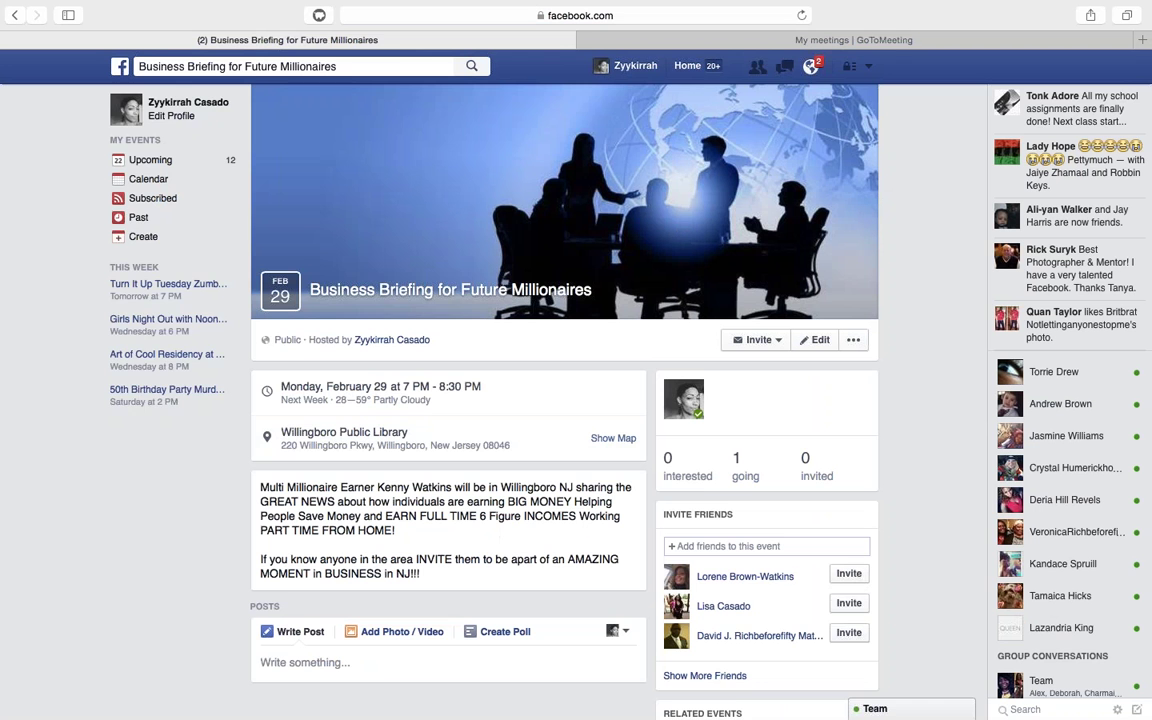
Invite seven suggested friends from the Invite Friends list.
scroll(843, 510, "down", 2)
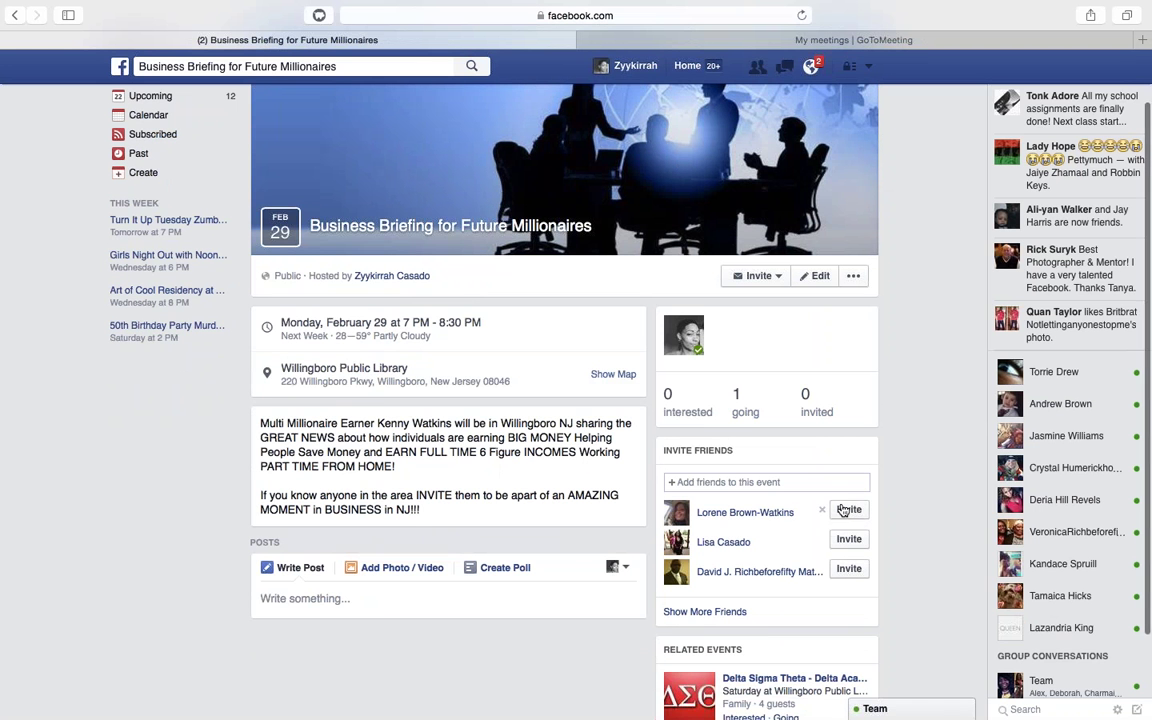
left_click(846, 510)
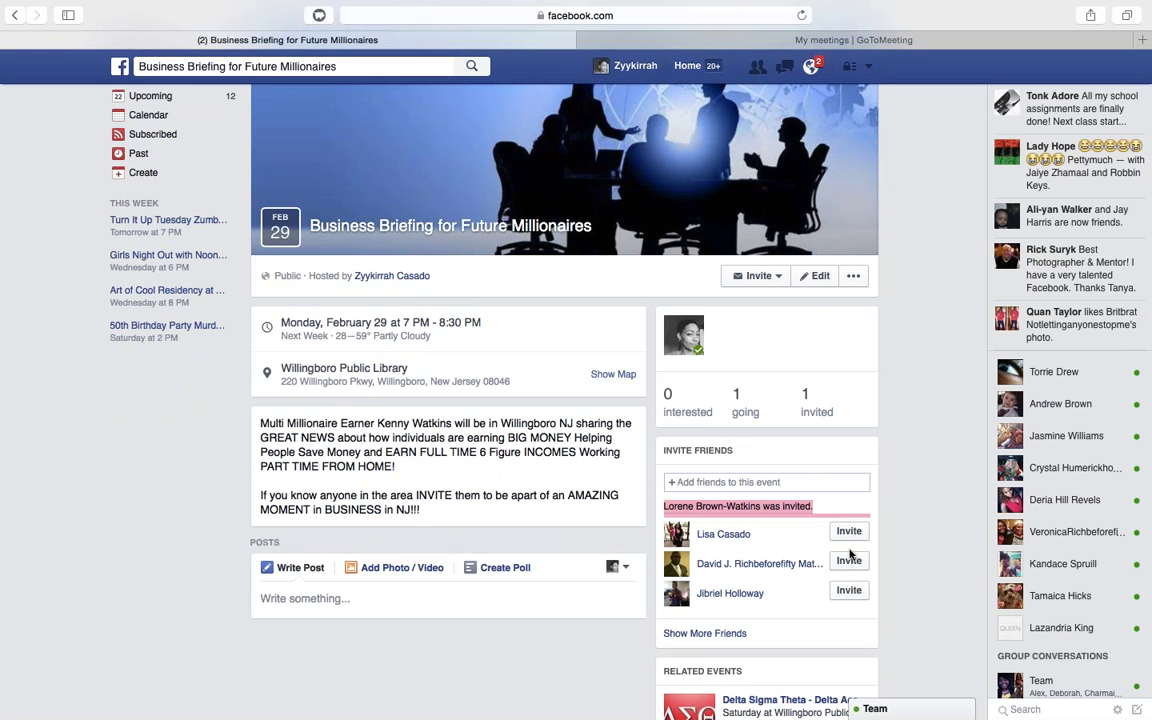
left_click(848, 531)
left_click(849, 560)
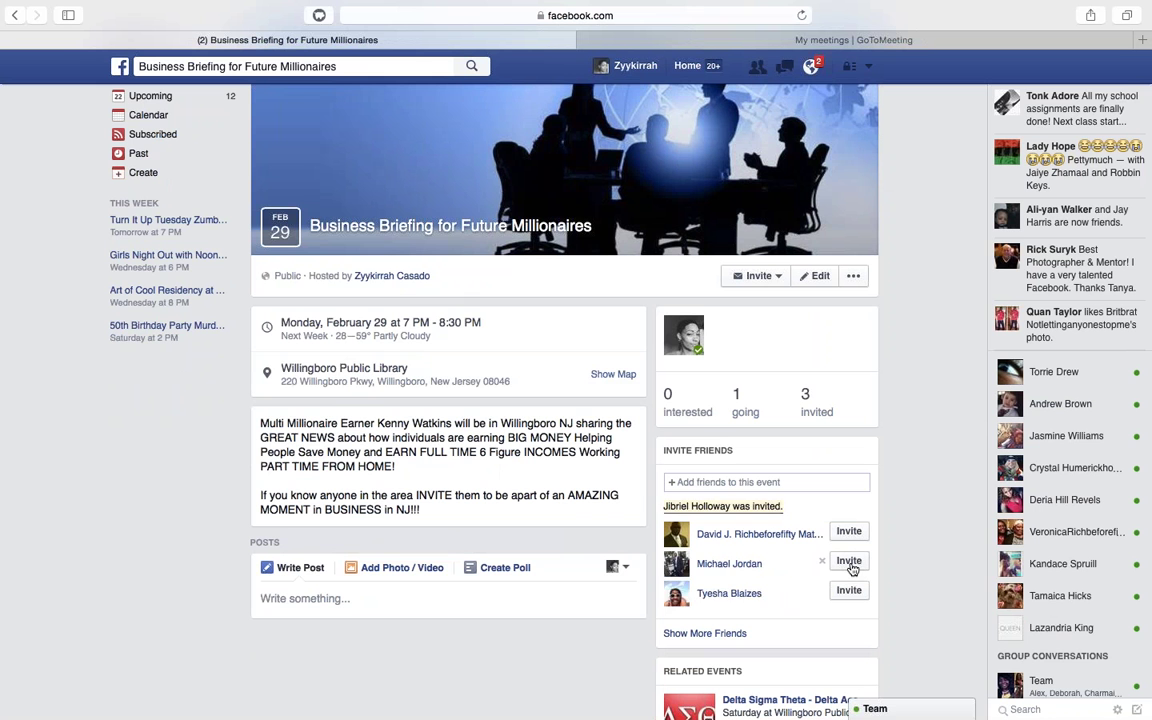
left_click(849, 561)
left_click(849, 561)
left_click(849, 561)
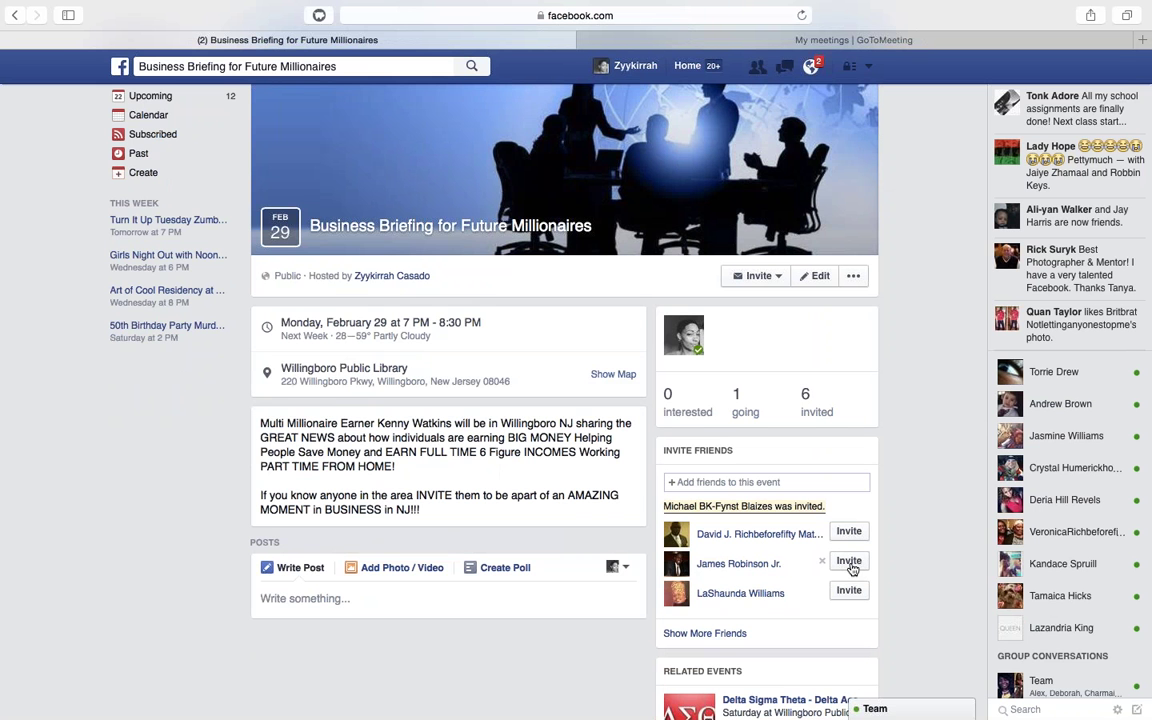
left_click(849, 561)
Search the Invite Friends box with 'MIT' and invite the first match.
left_click(774, 482)
type("MIT")
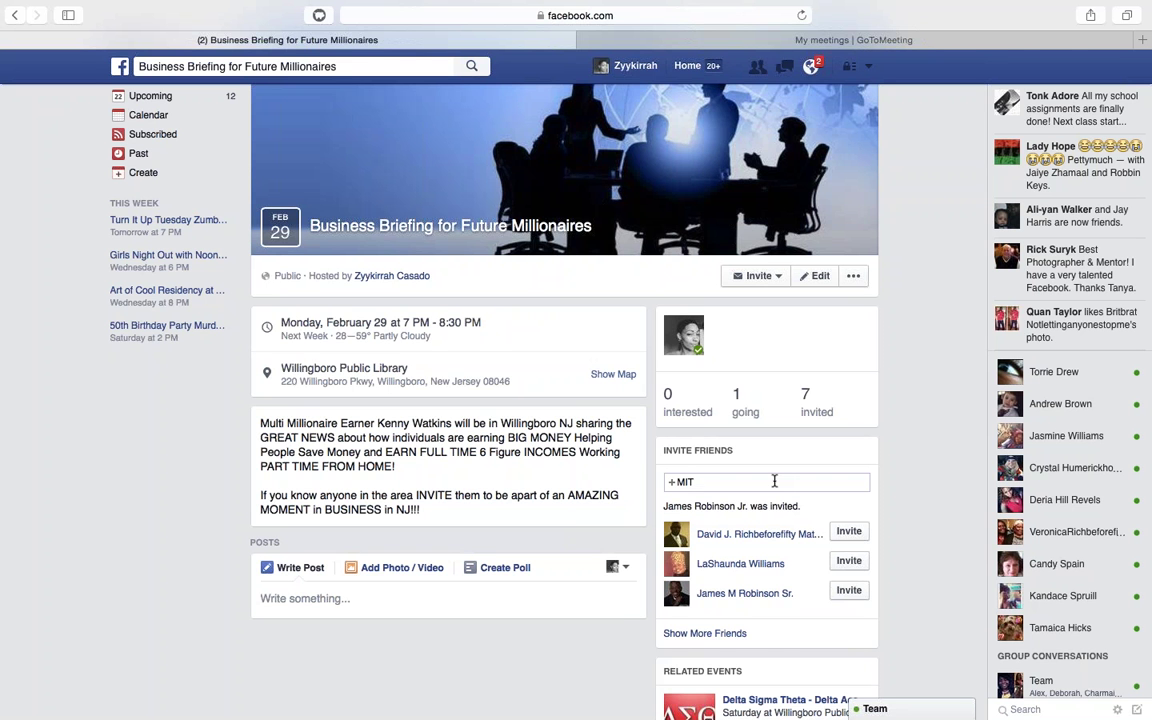
key("BackSpace")
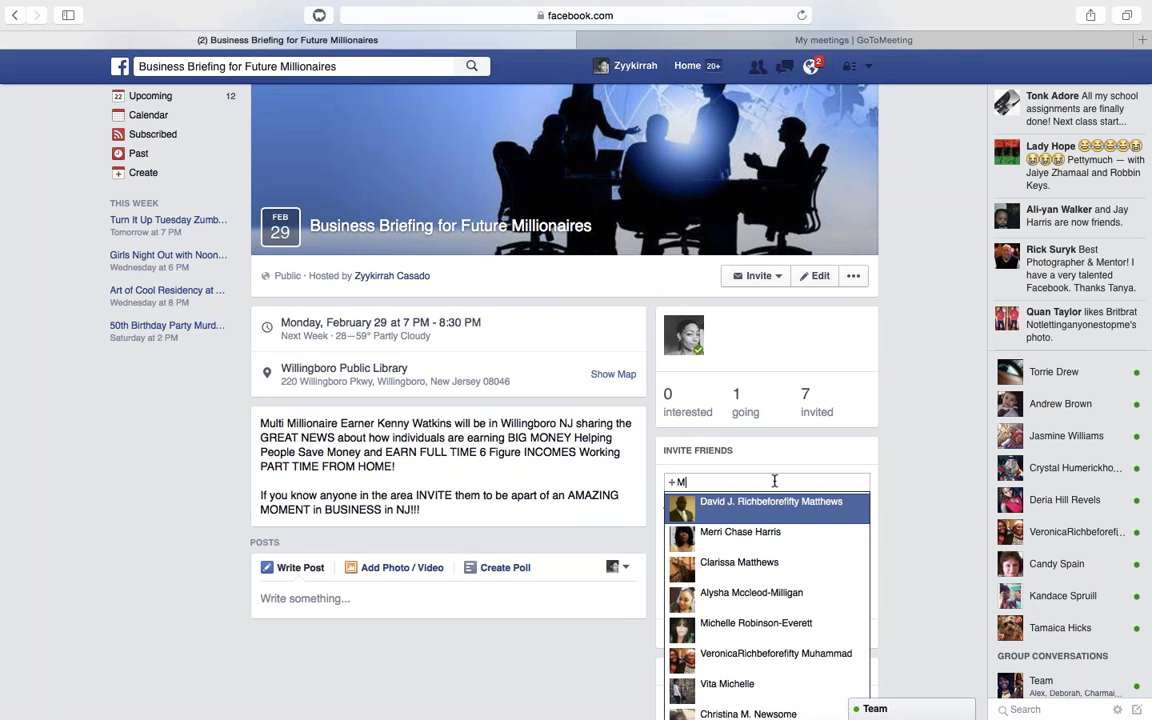
key("BackSpace")
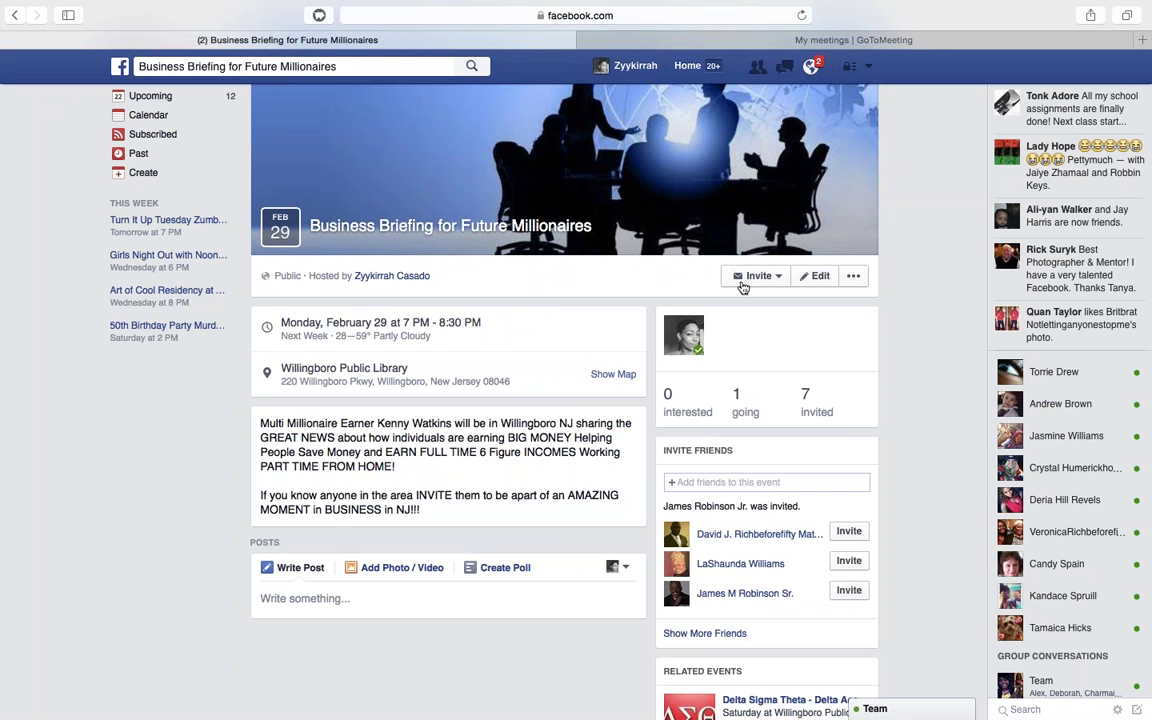
Add the description's speaker as co-host in the event editor and save the event.
left_click(820, 283)
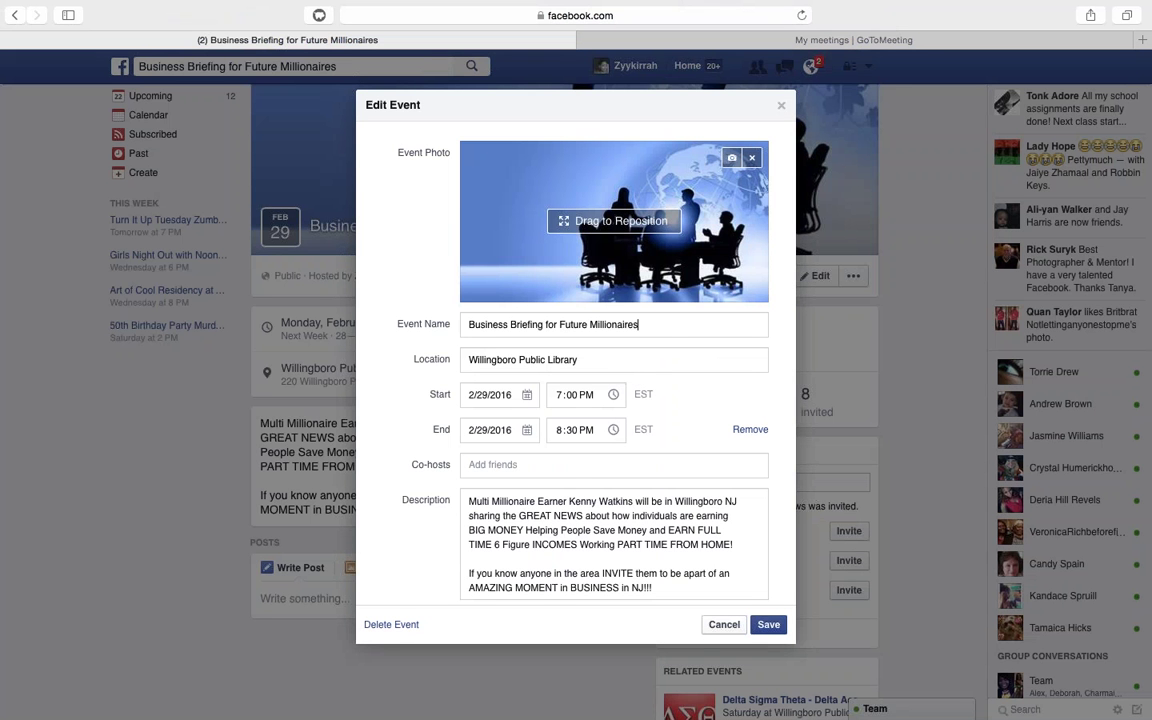
left_click(520, 464)
type("Kenny")
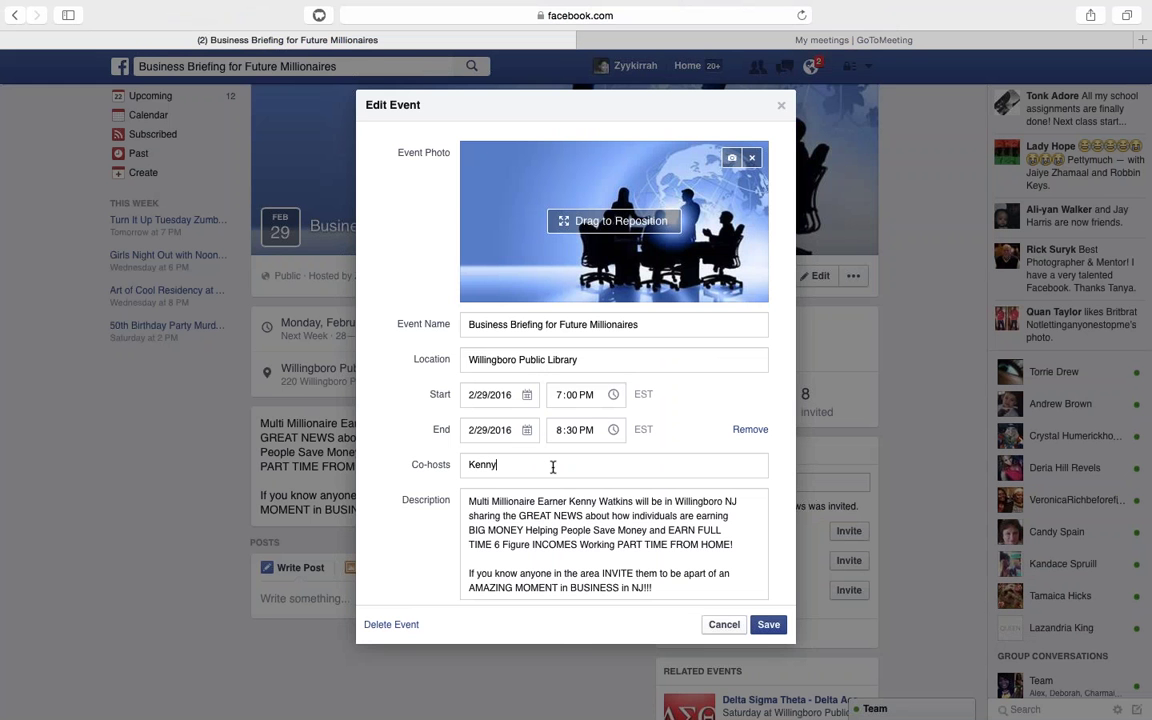
key("BackSpace")
key("BackSpace")
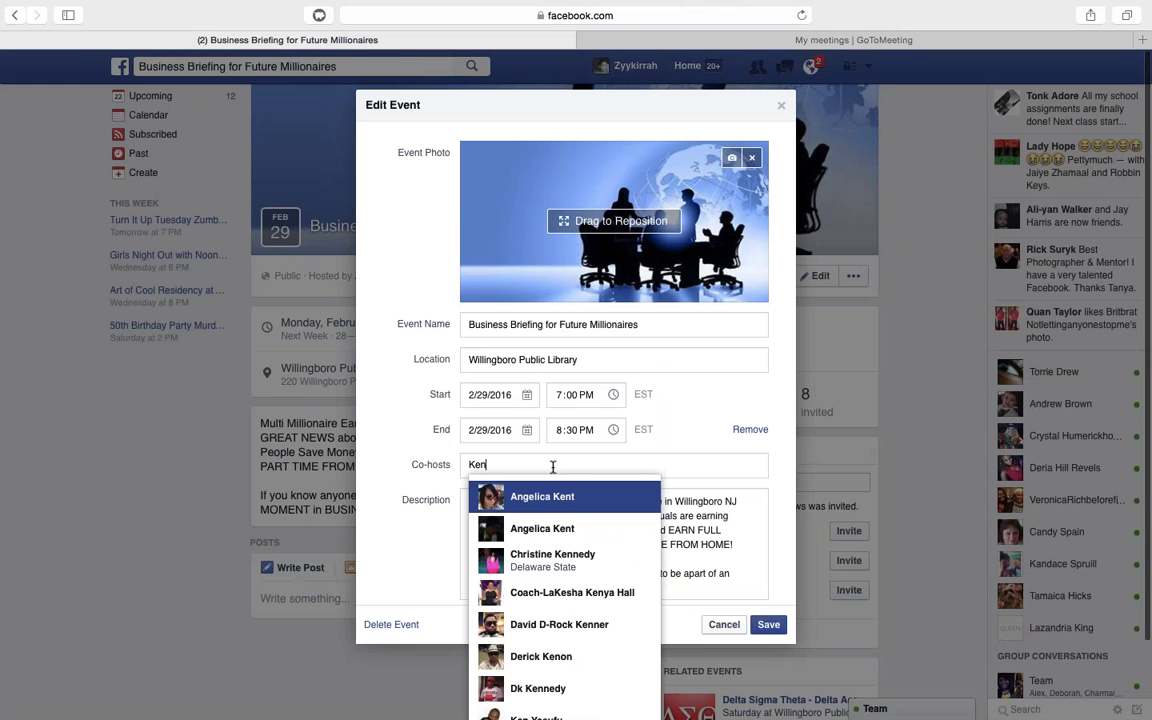
type("ny Wa")
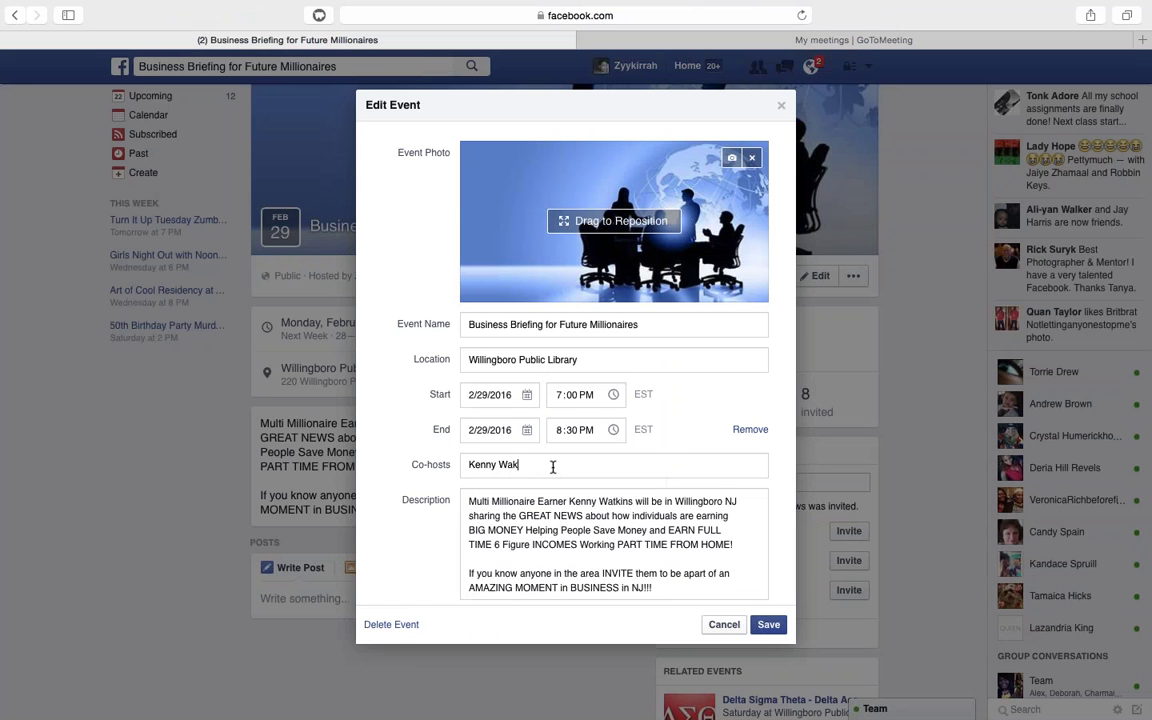
left_click(645, 498)
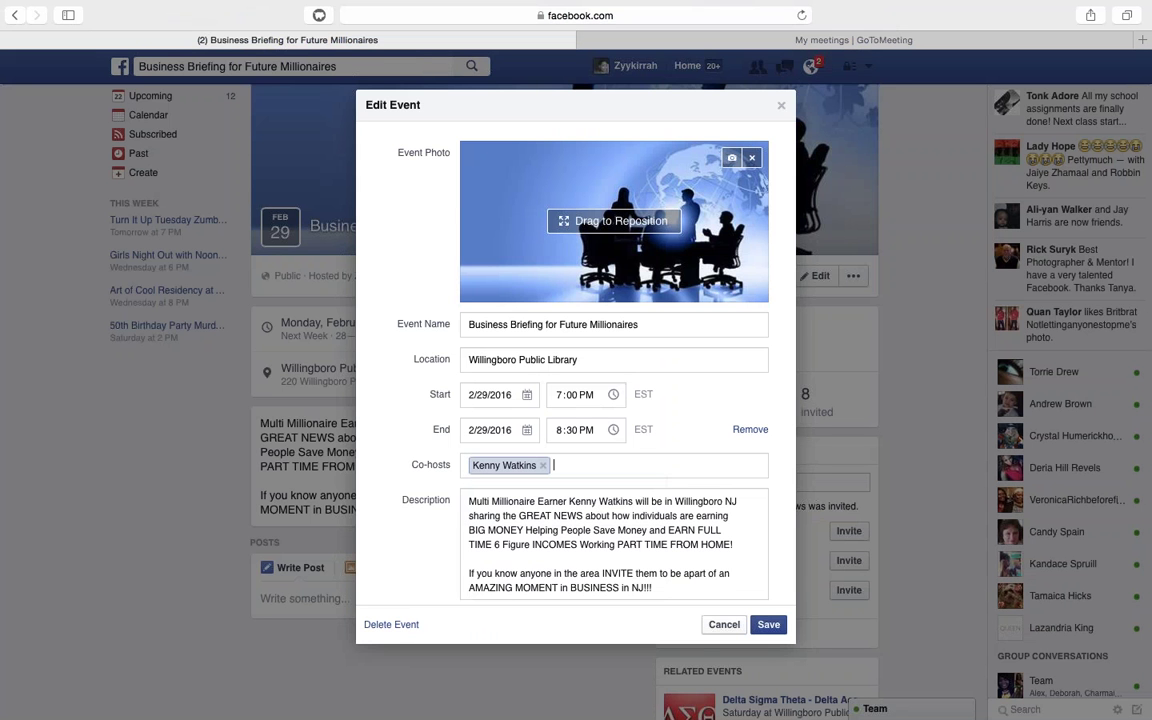
left_click(769, 625)
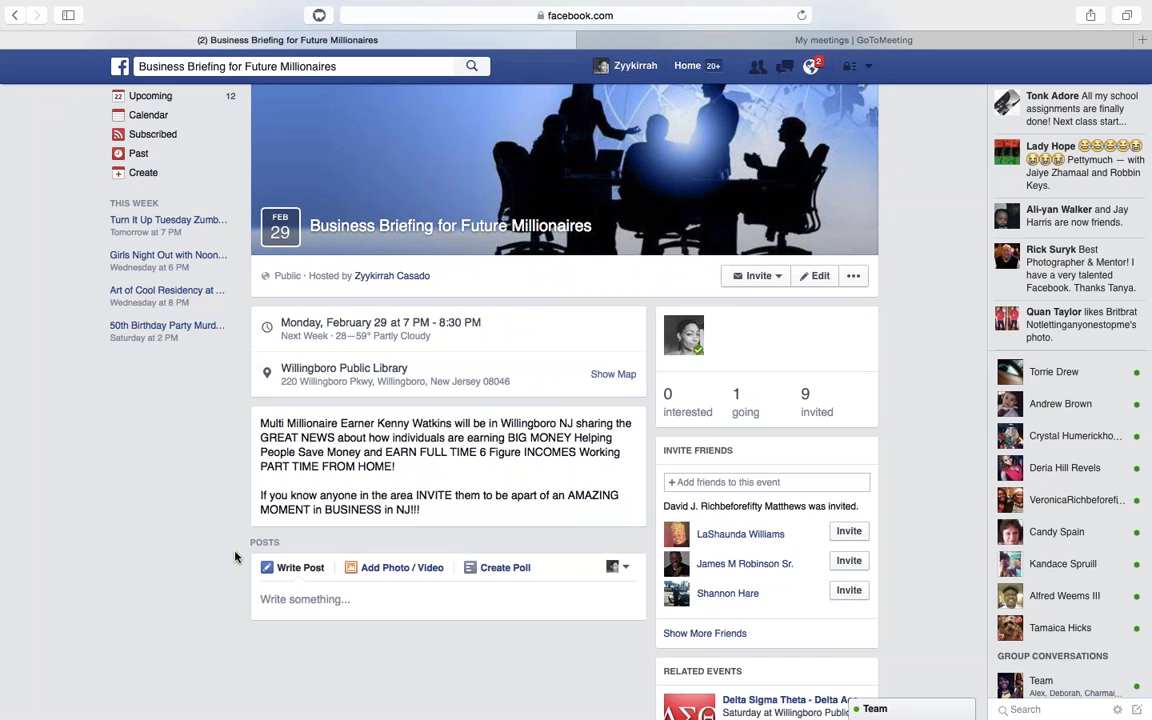
scroll(235, 557, "down", 3)
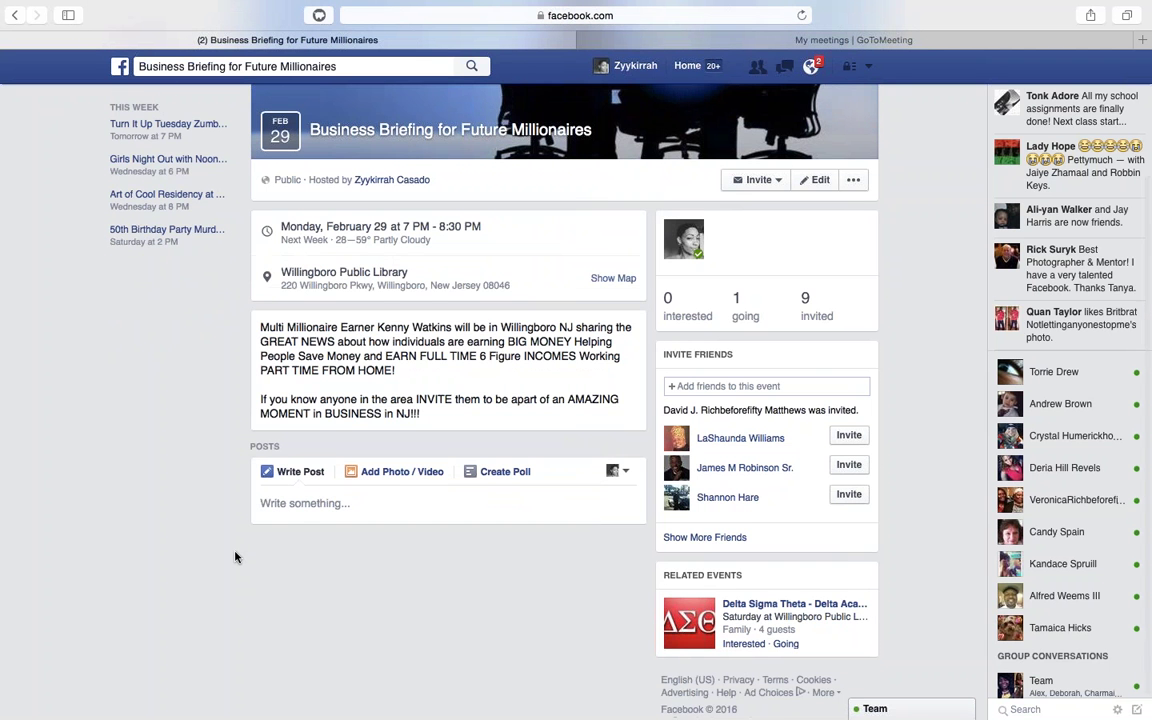
Start a Photo / Video post on the event page, cancelling the file chooser with no photo picked.
left_click(305, 512)
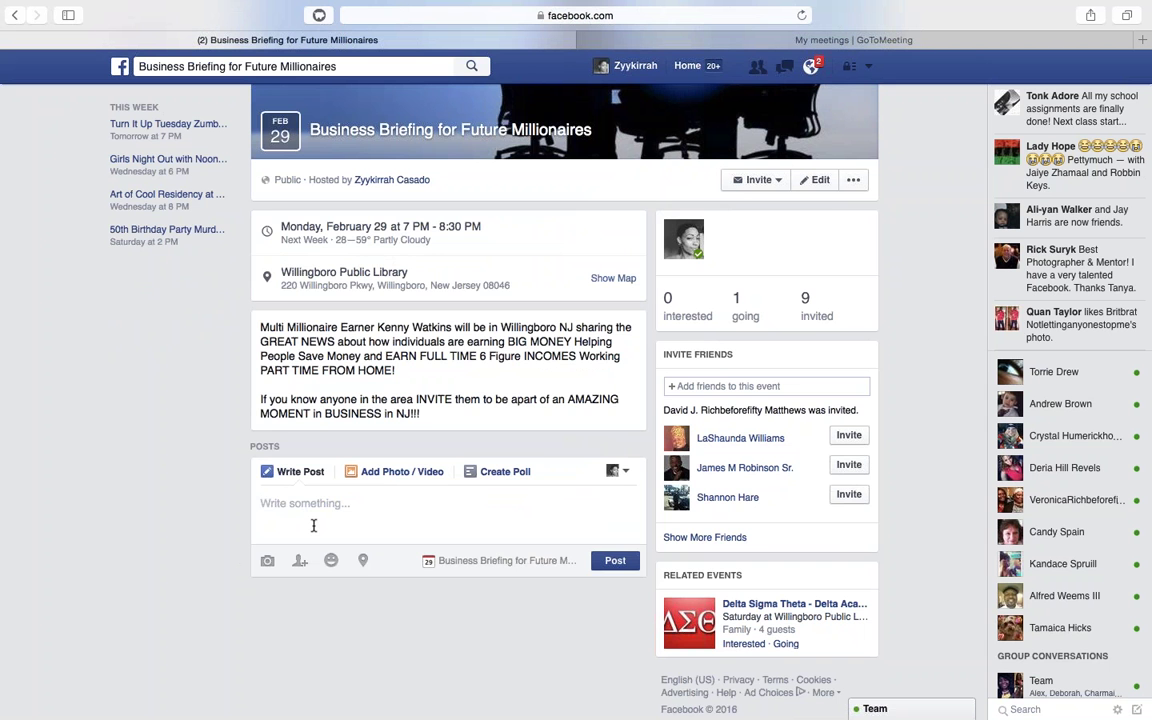
left_click(401, 471)
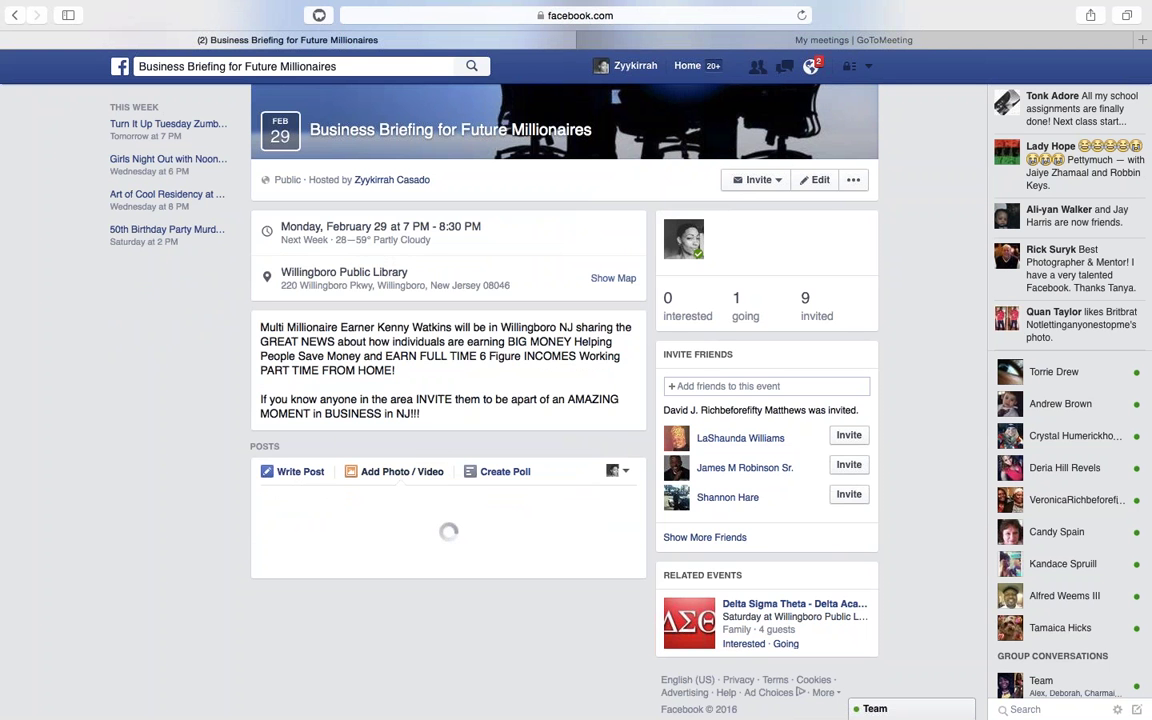
left_click(516, 473)
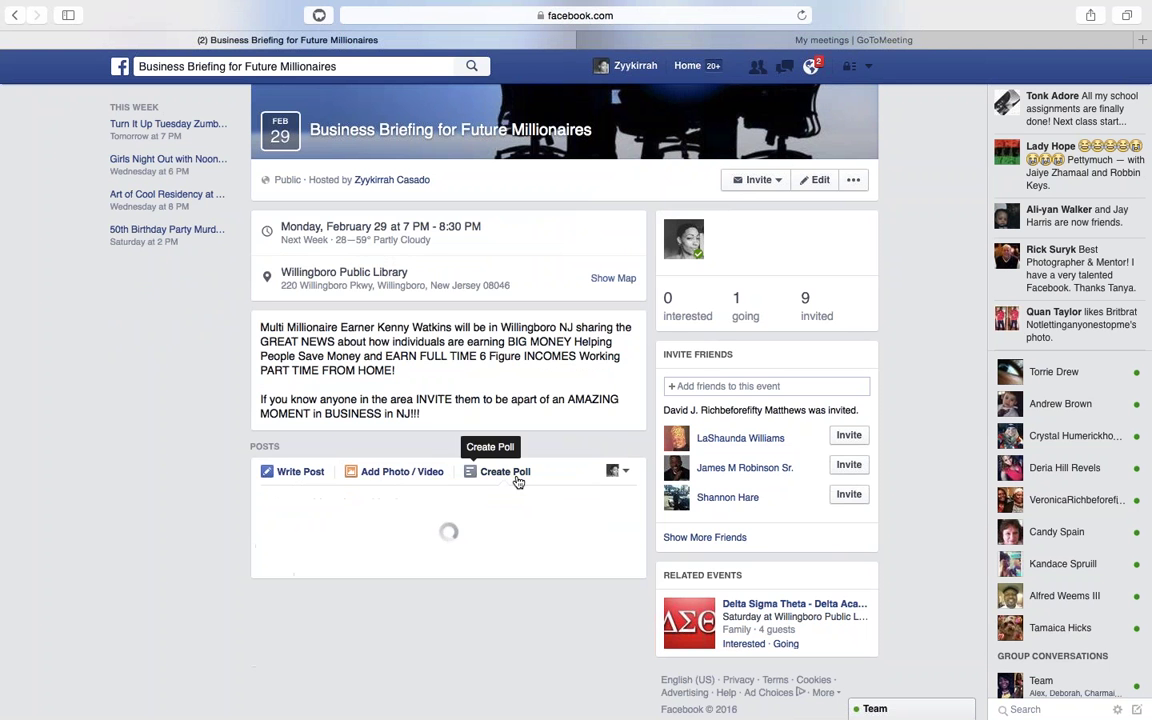
left_click(379, 482)
left_click(305, 581)
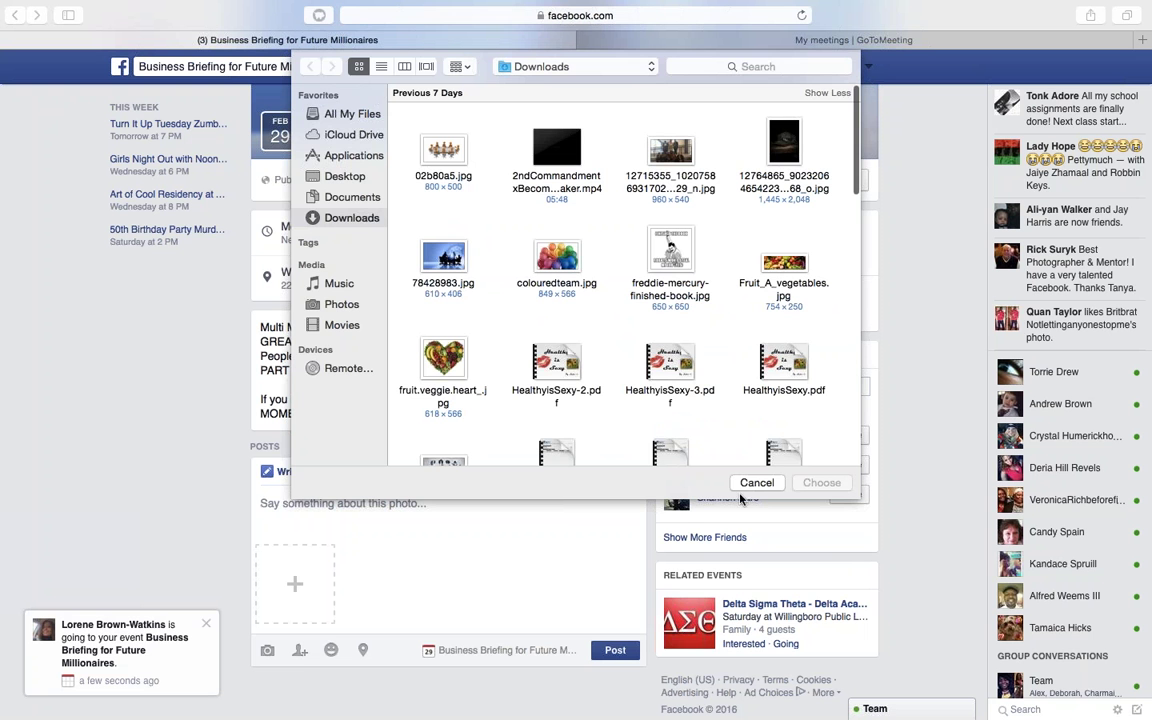
left_click(757, 482)
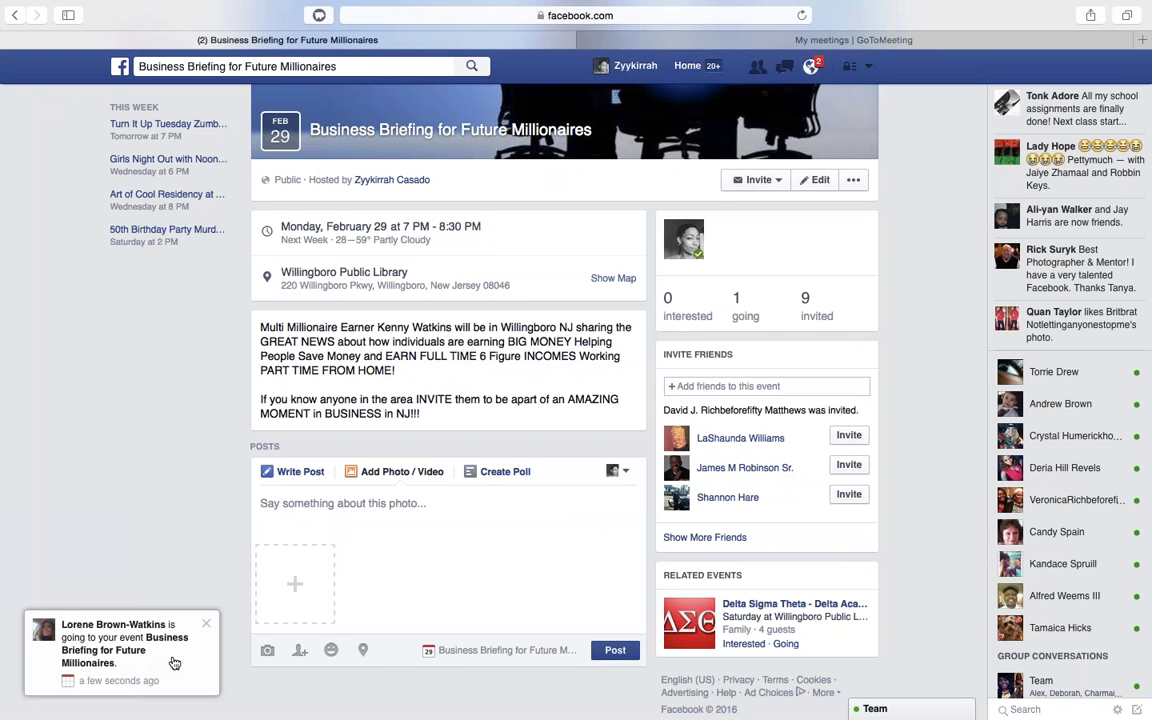
Dismiss the attendee notification and invite ten suggested friends from the top of the list.
left_click(157, 645)
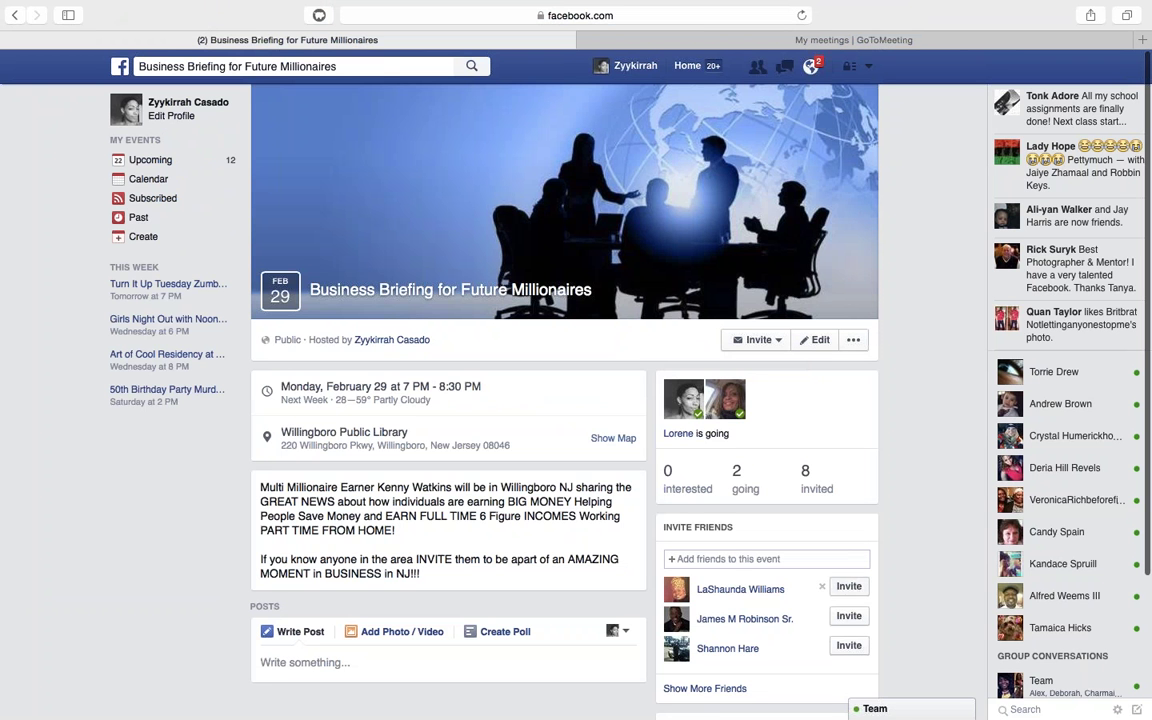
left_click(848, 586)
left_click(848, 608)
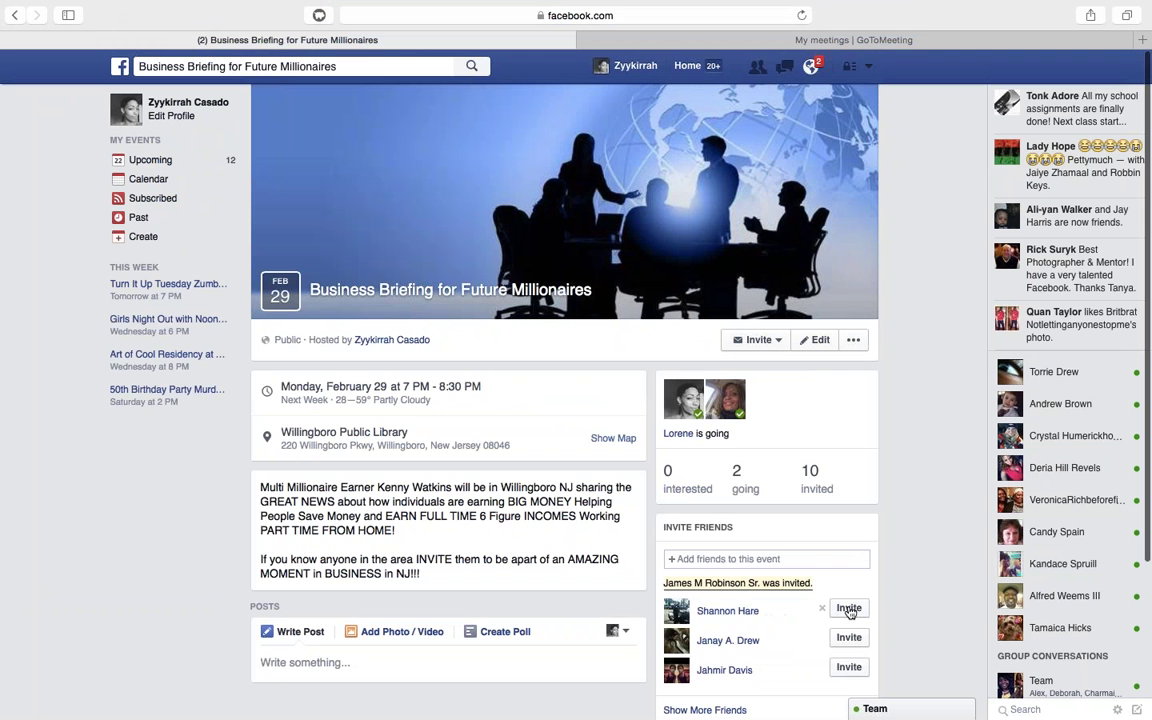
left_click(849, 610)
left_click(849, 610)
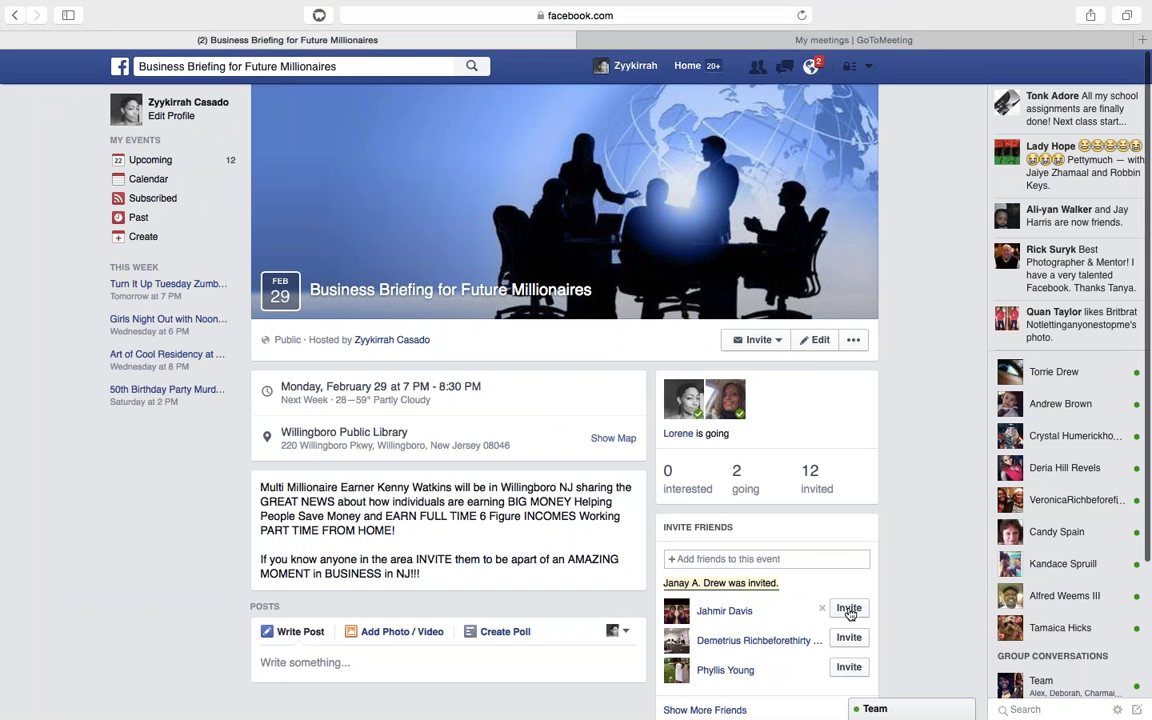
left_click(849, 610)
left_click(849, 610)
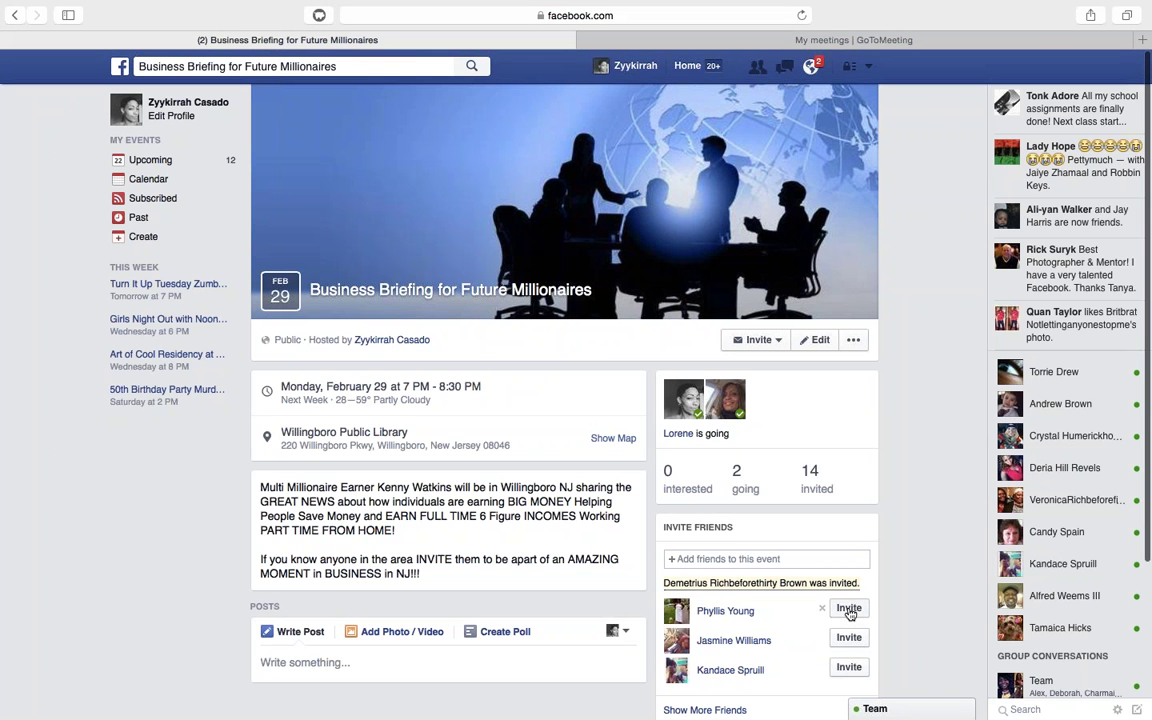
left_click(849, 610)
left_click(849, 610)
left_click(849, 610)
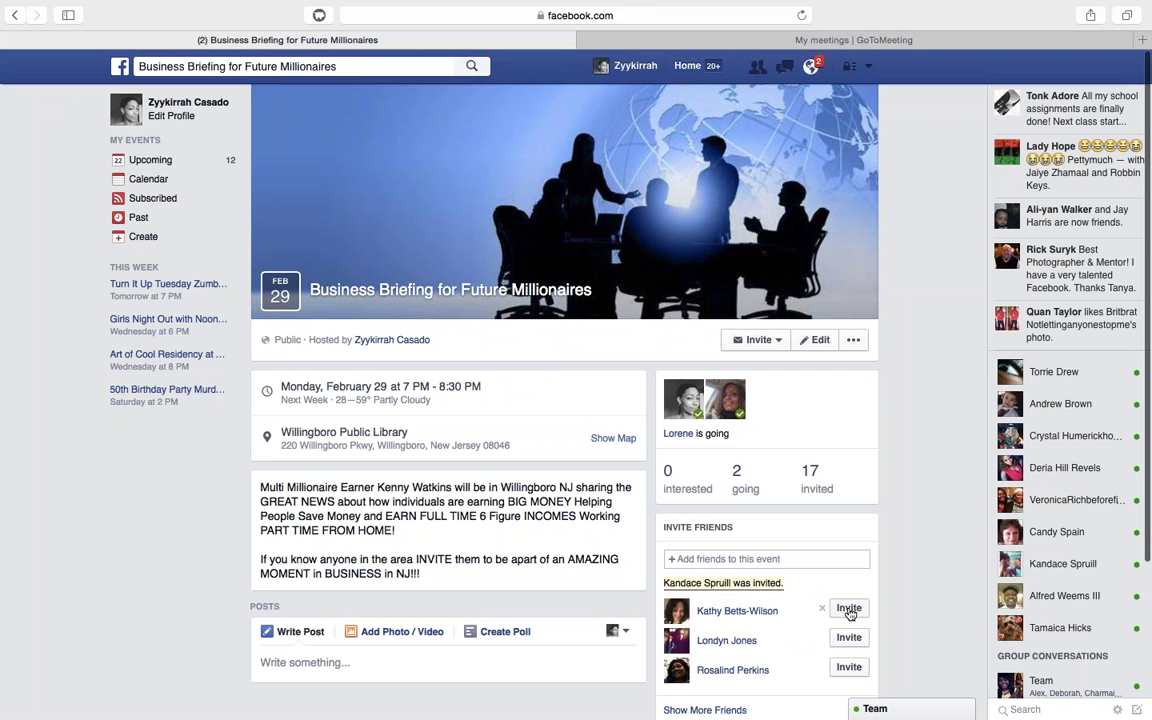
left_click(849, 610)
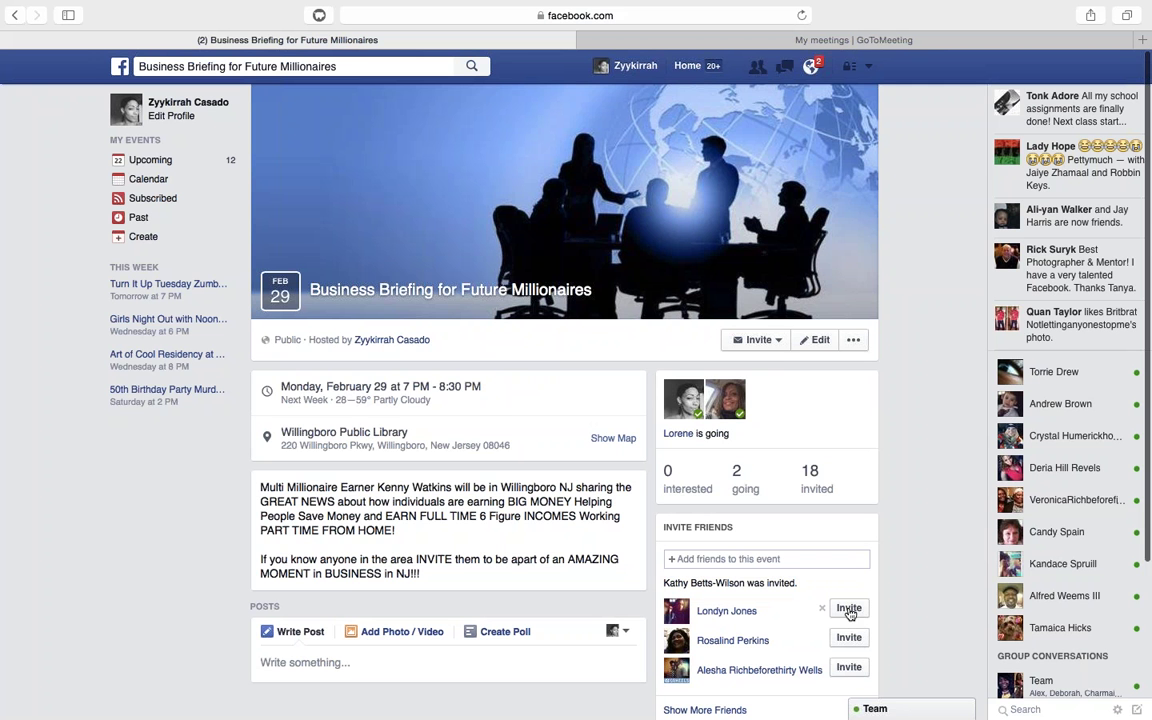
In Choose Friends, select all attendees of a past MIT Business Briefing and Monthly Sistah Circle.
left_click(757, 339)
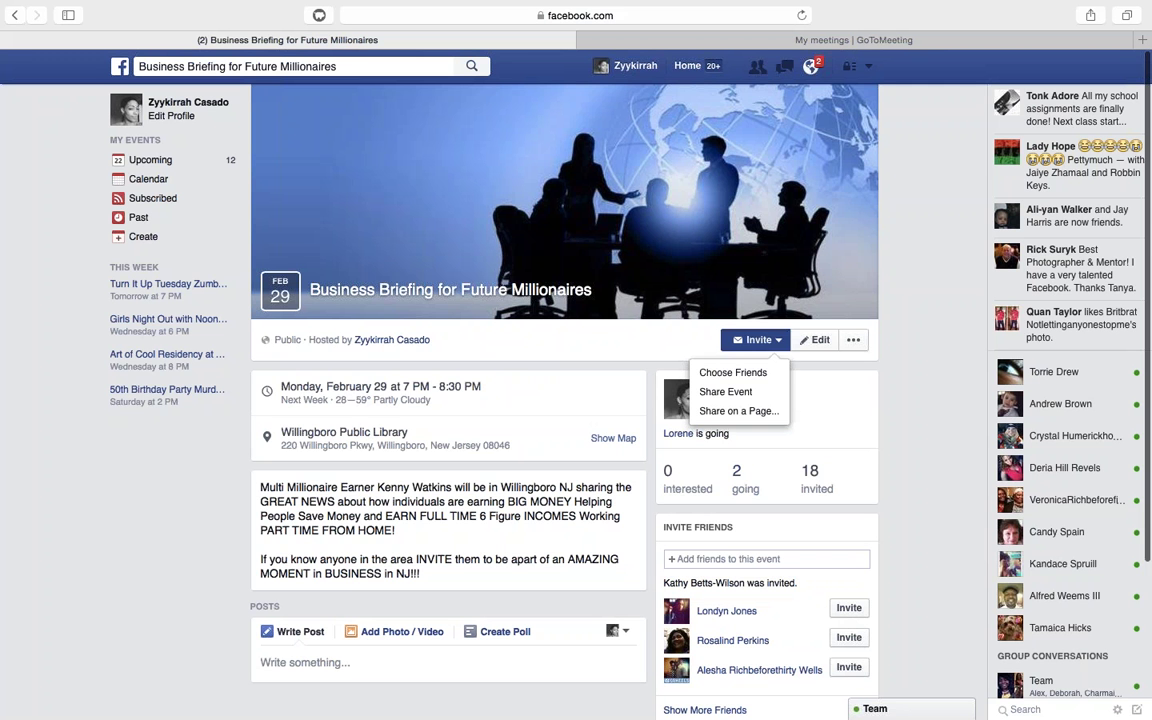
left_click(740, 372)
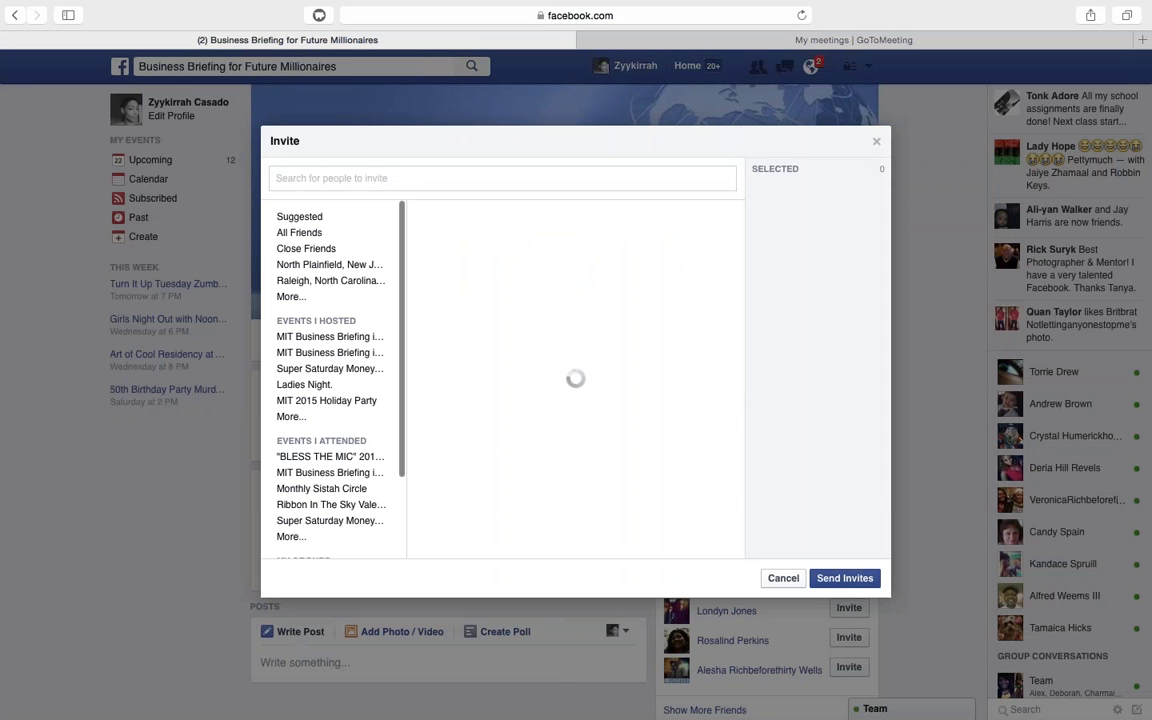
left_click(310, 339)
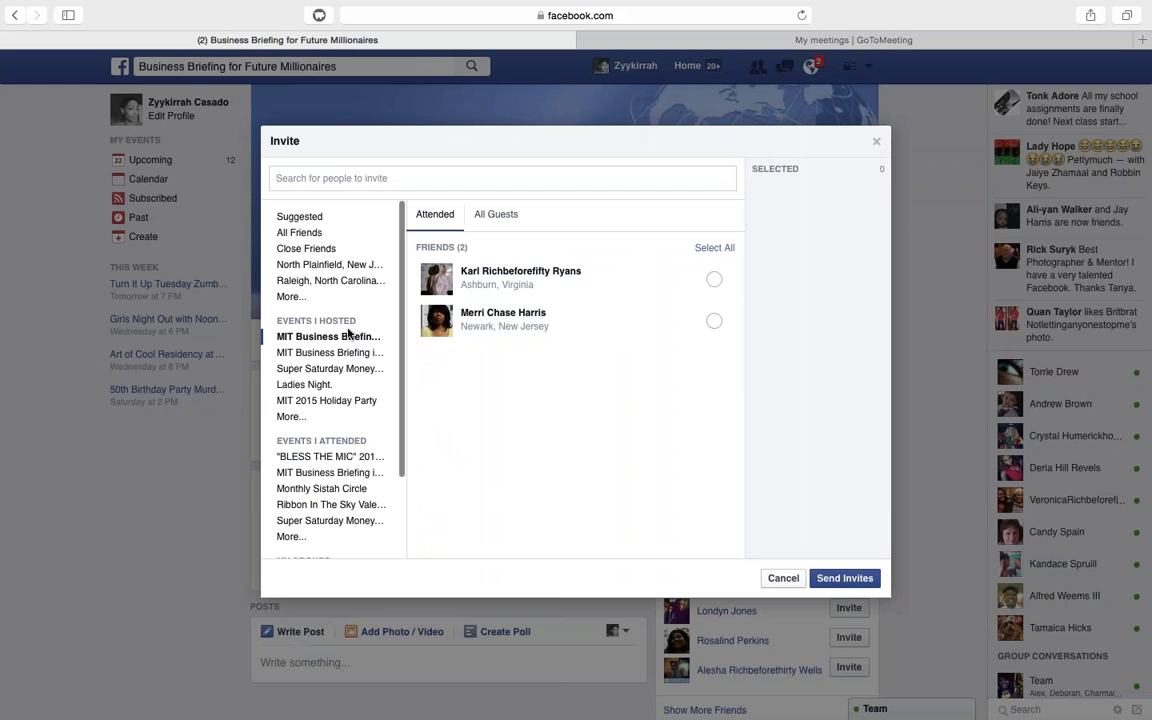
left_click(346, 353)
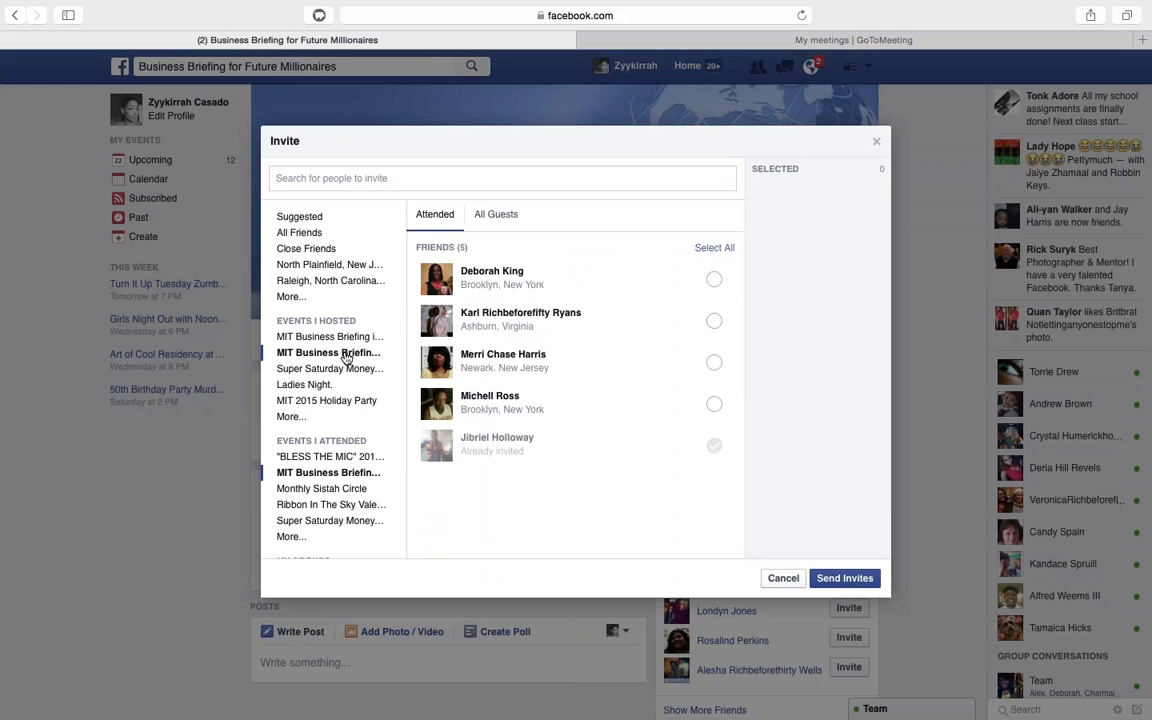
left_click(714, 247)
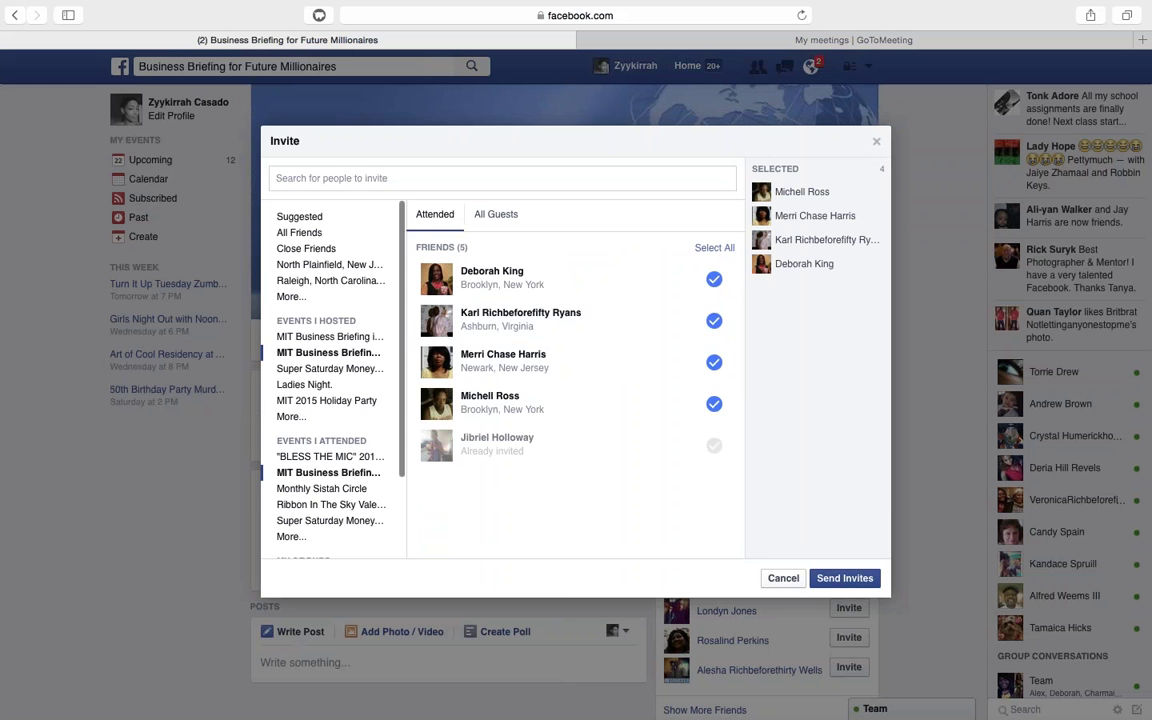
left_click(292, 488)
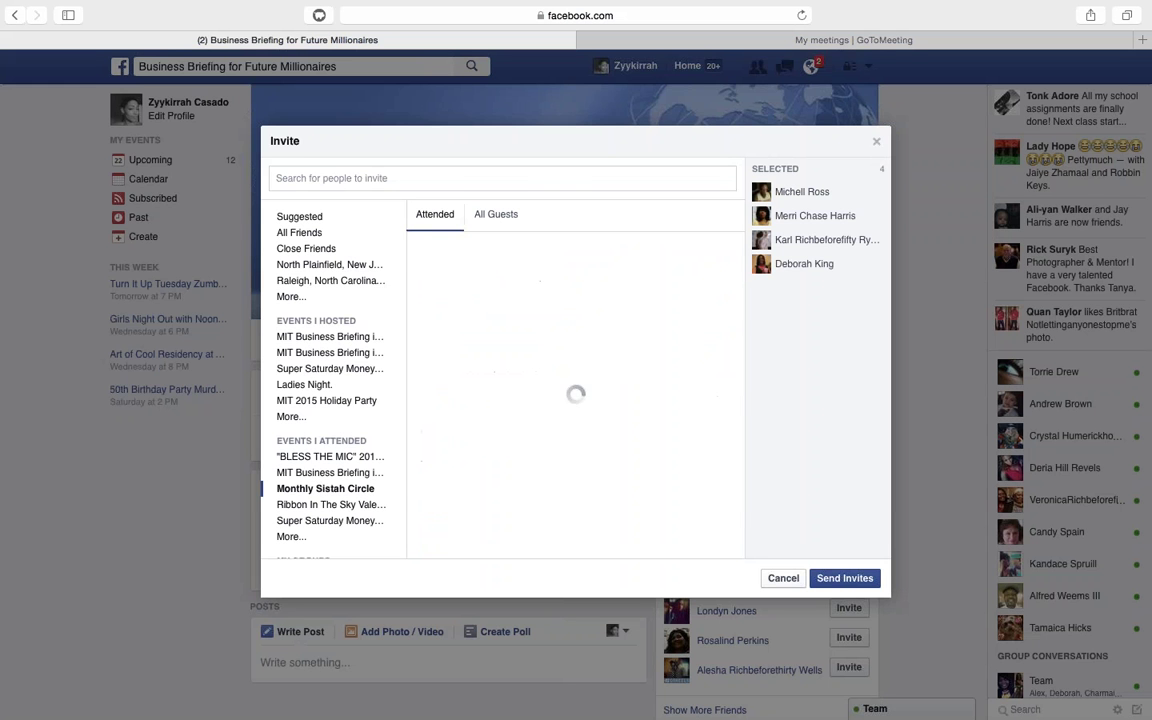
left_click(716, 249)
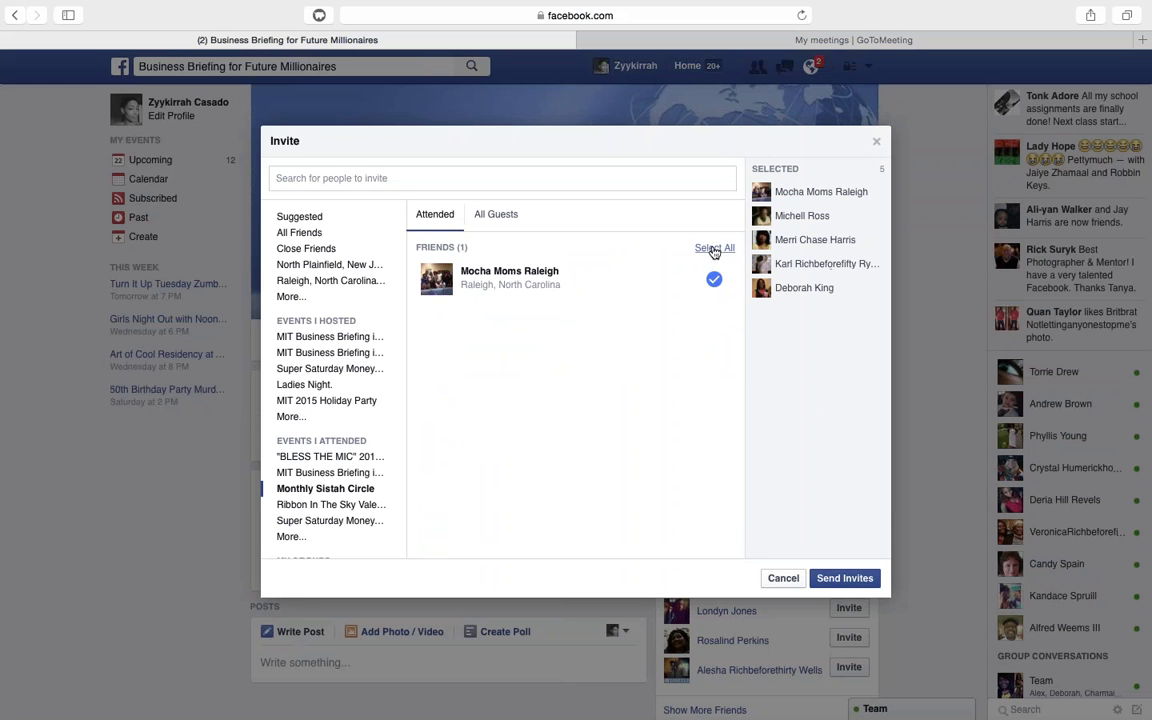
left_click(305, 267)
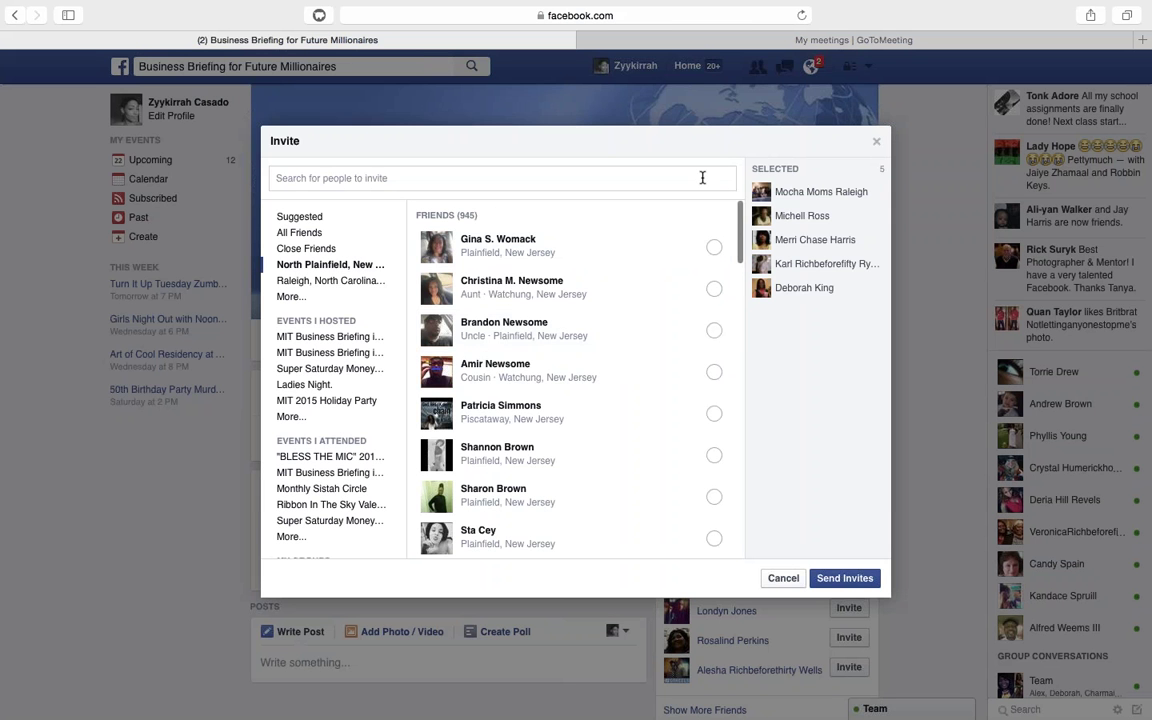
Tick relatives and the first North Plainfield friends in the invite selection.
left_click(680, 298)
left_click(600, 335)
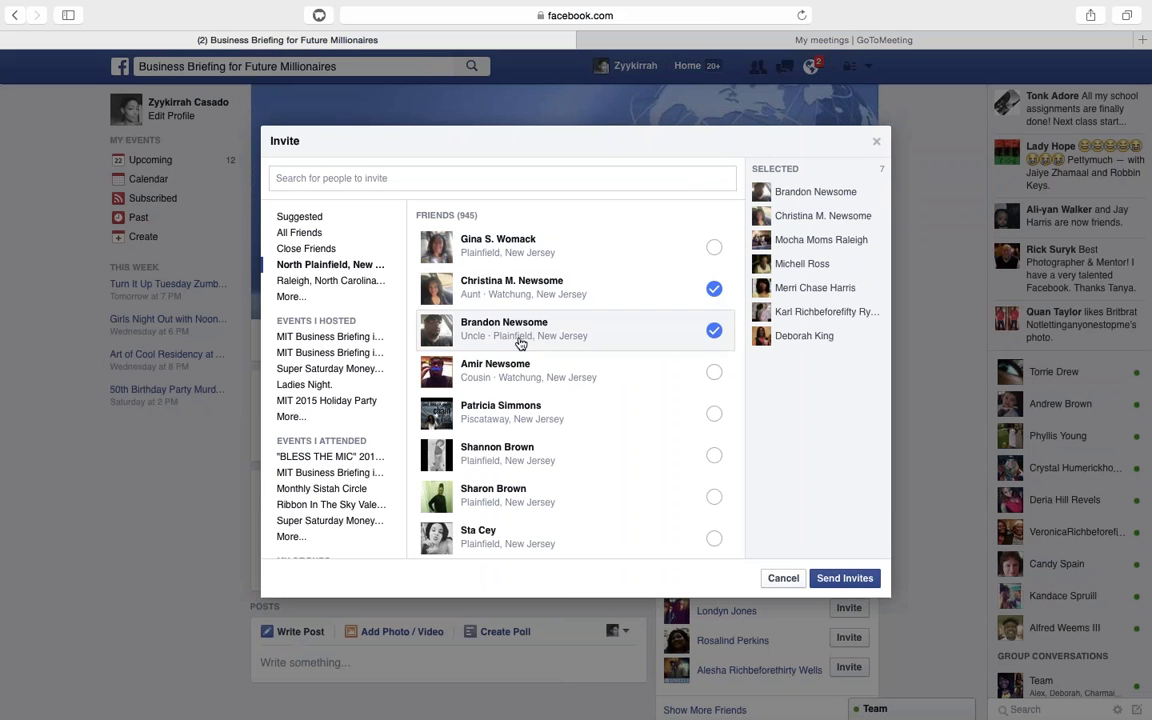
left_click(503, 393)
left_click(500, 453)
left_click(497, 495)
left_click(490, 537)
left_click(488, 285)
left_click(481, 257)
left_click(500, 290)
left_click(525, 372)
left_click(526, 378)
left_click(527, 415)
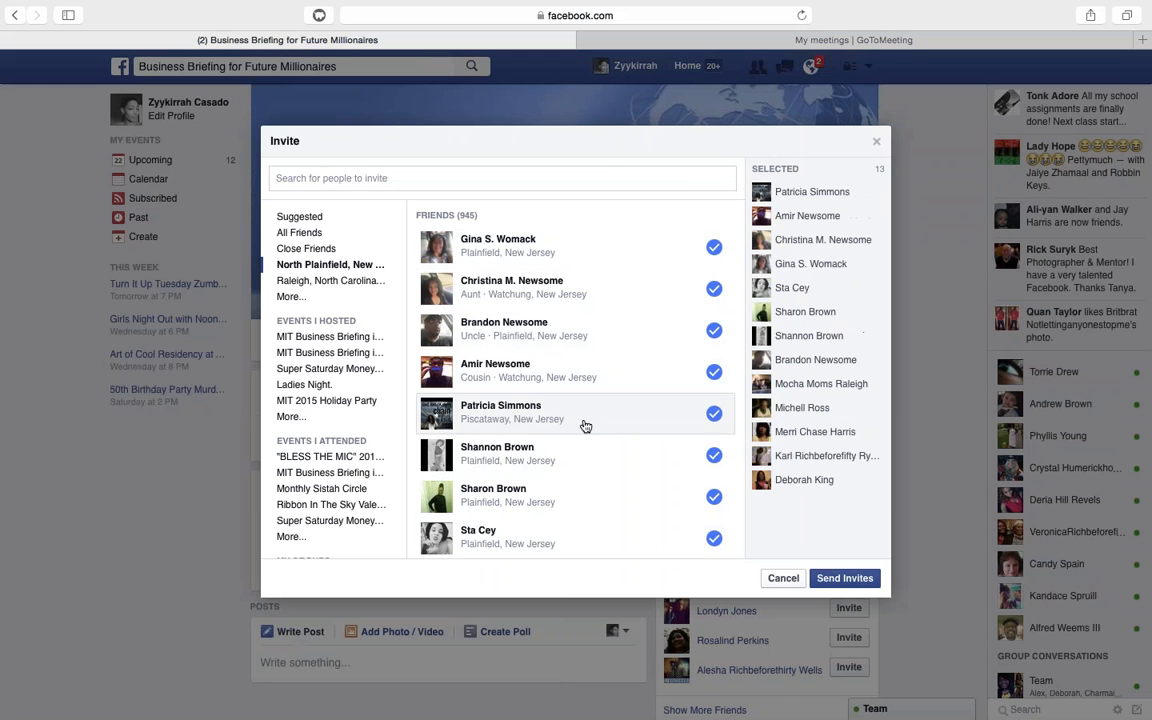
scroll(583, 427, "down", 3)
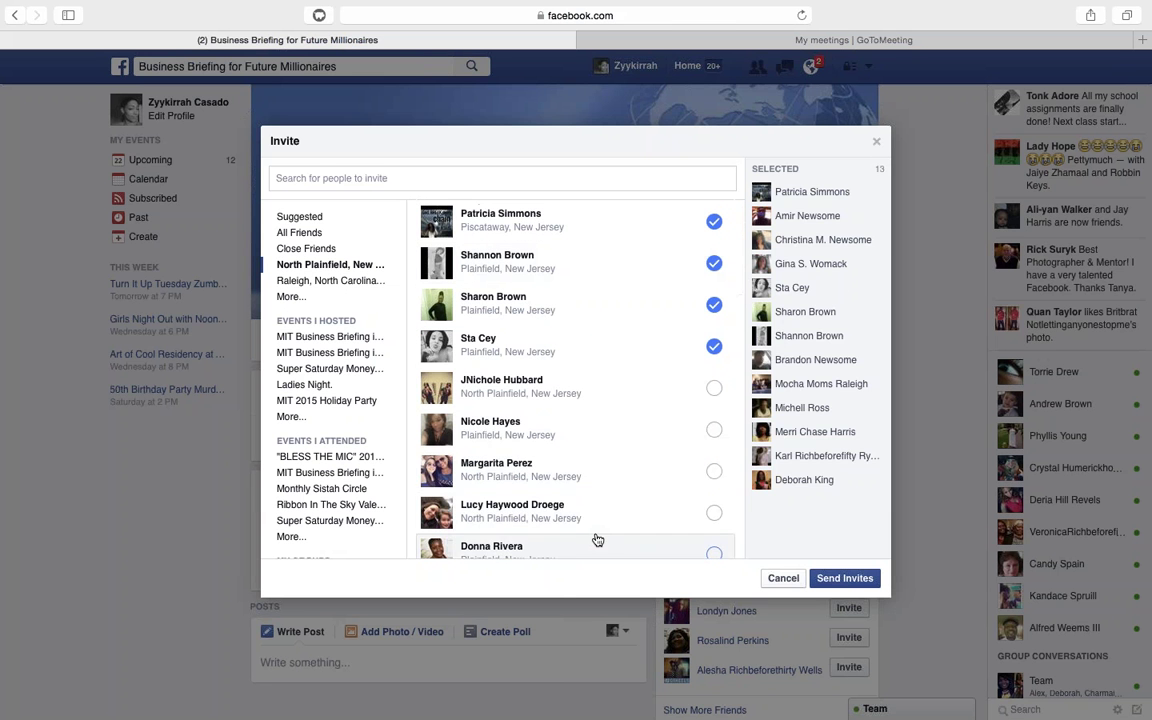
Tick the remaining unchecked North Plainfield friends, bringing the selection to 22.
left_click(597, 540)
left_click(586, 508)
left_click(586, 476)
left_click(579, 442)
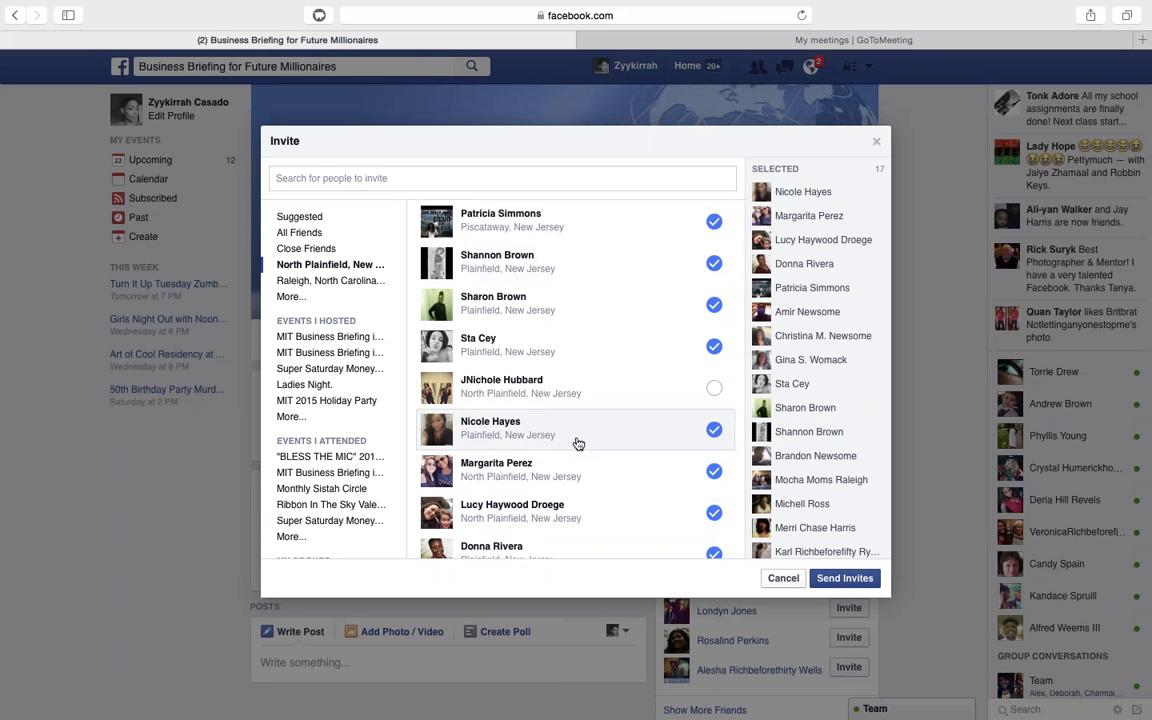
left_click(578, 380)
scroll(580, 380, "down", 4)
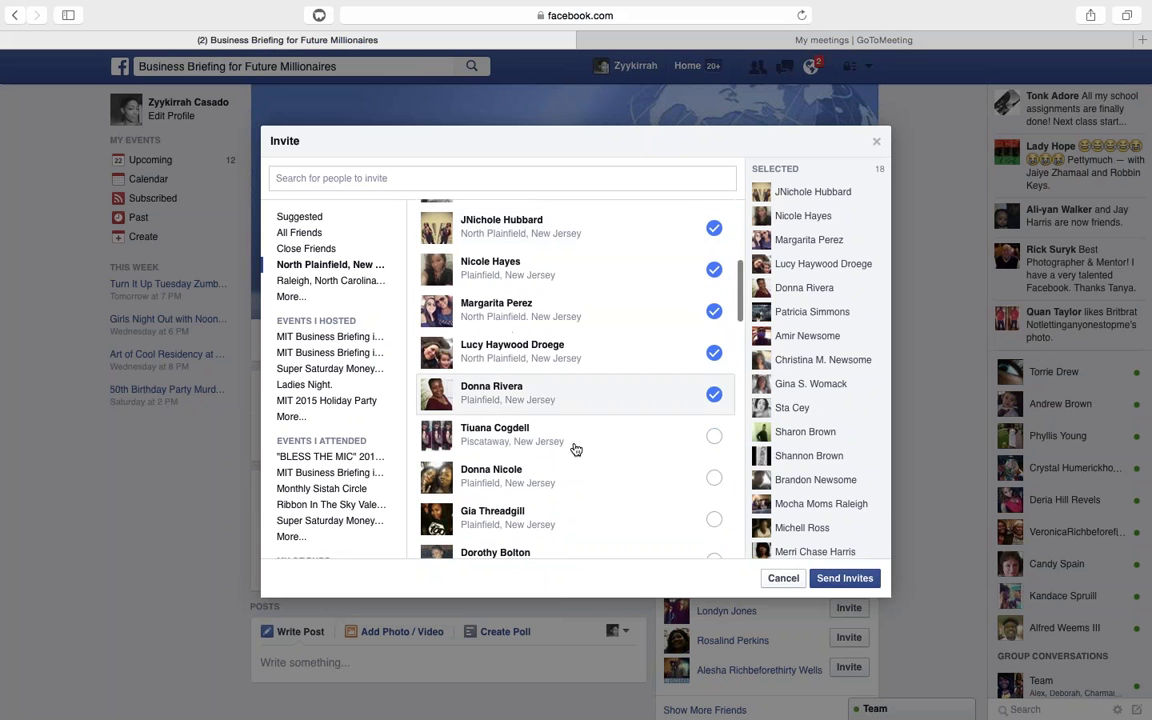
left_click(574, 480)
left_click(573, 515)
left_click(570, 552)
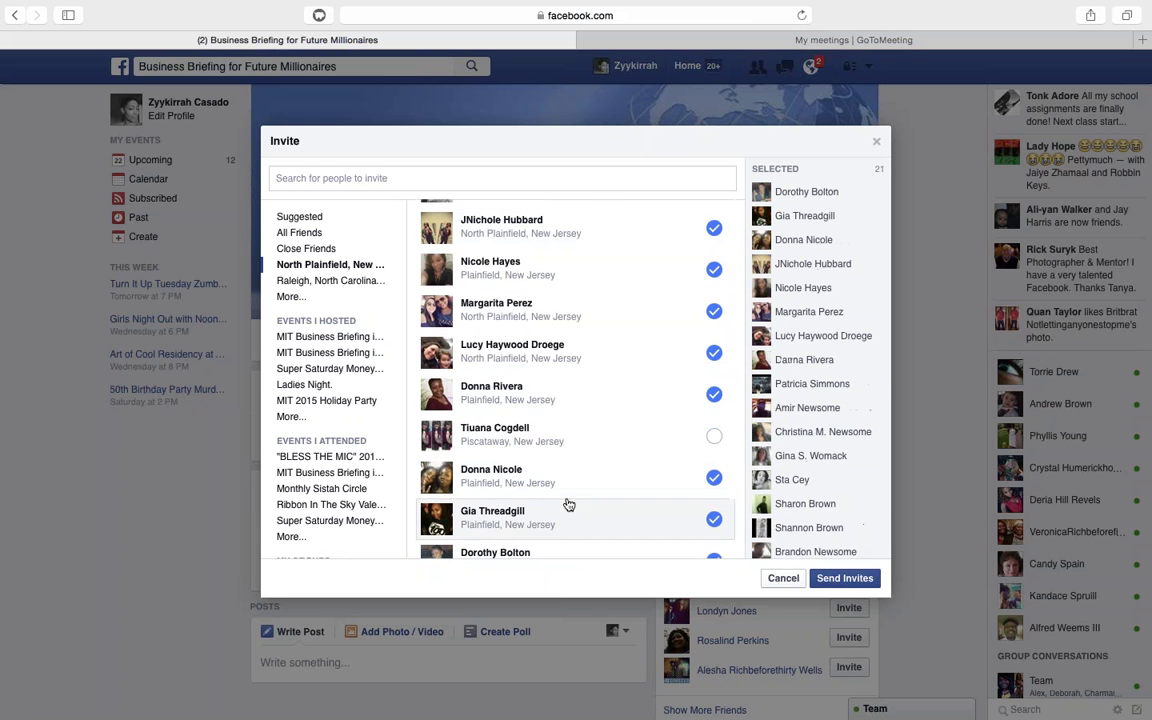
left_click(551, 441)
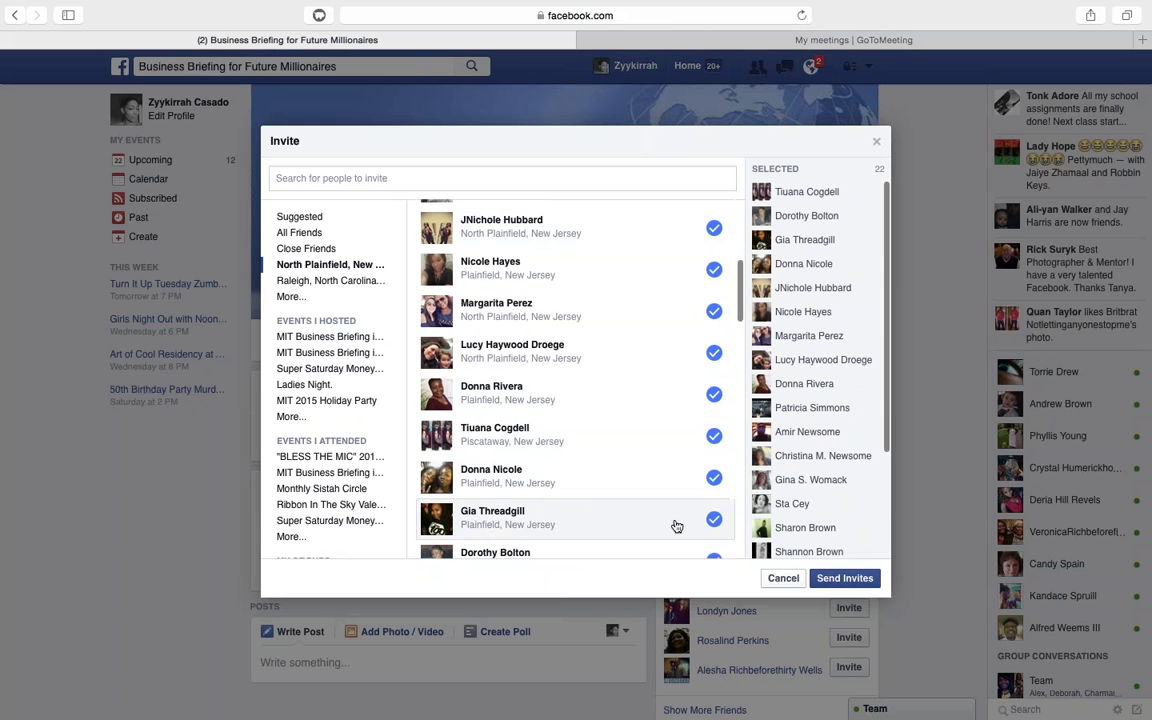
left_click(330, 368)
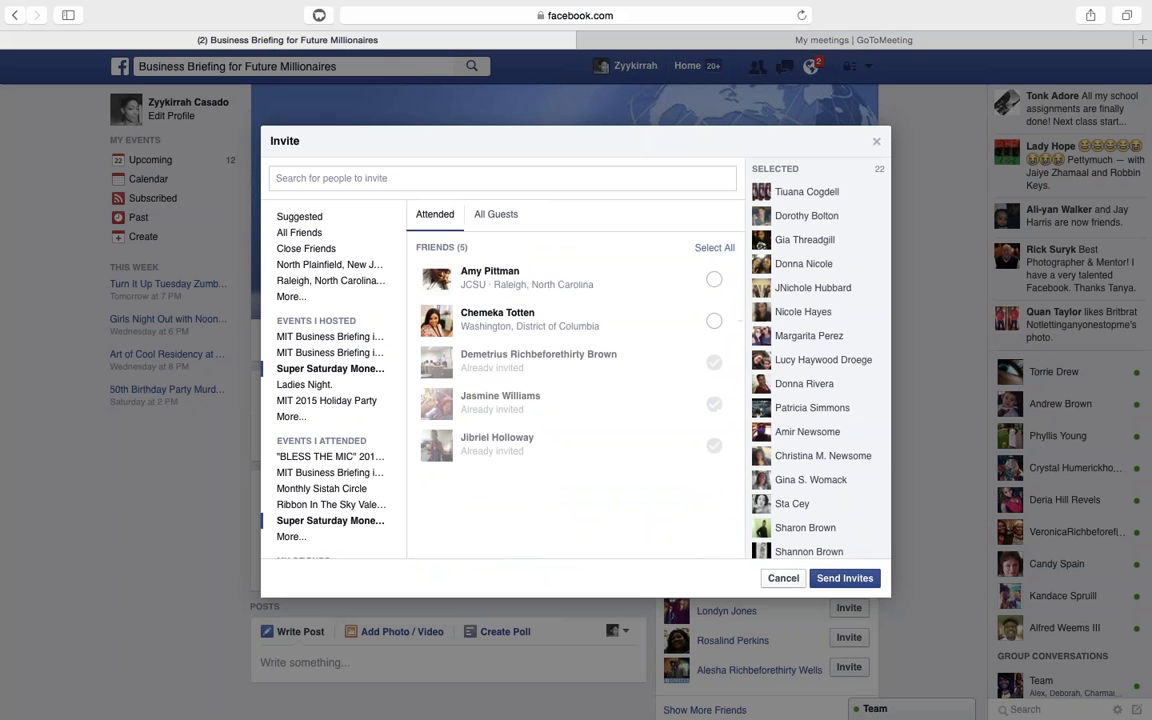
Select all guests from Super Saturday and the MIT 2015 Holiday Party, then send all 31 invitations.
left_click(704, 250)
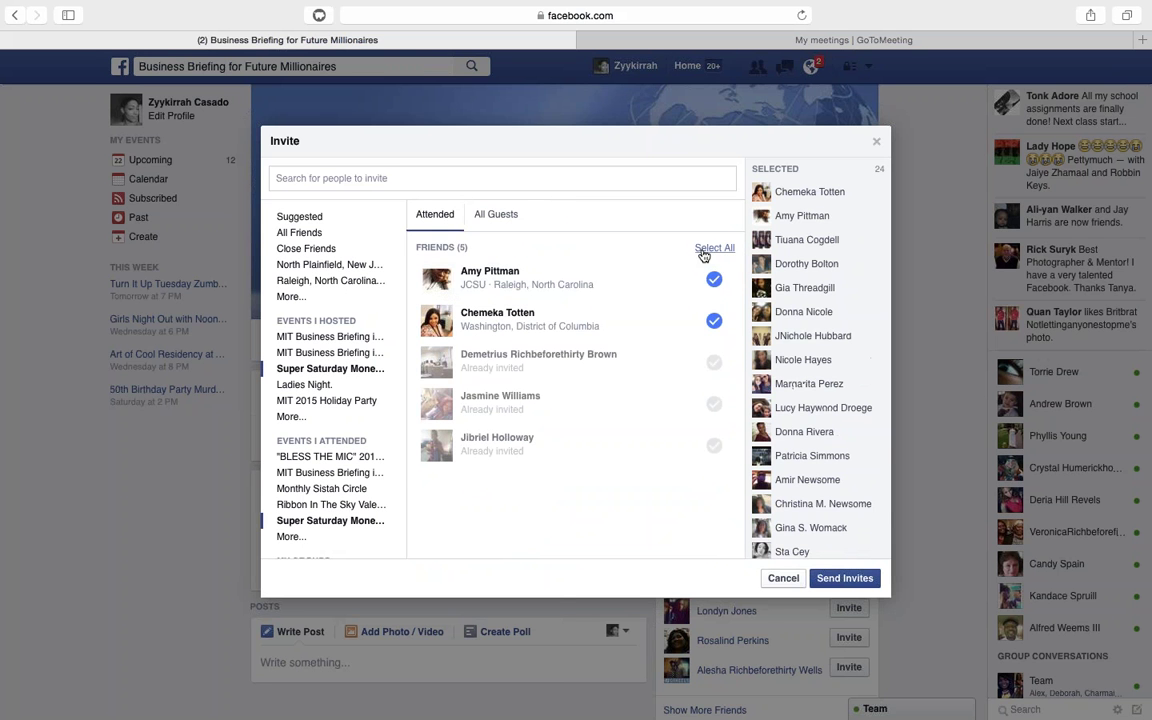
left_click(315, 387)
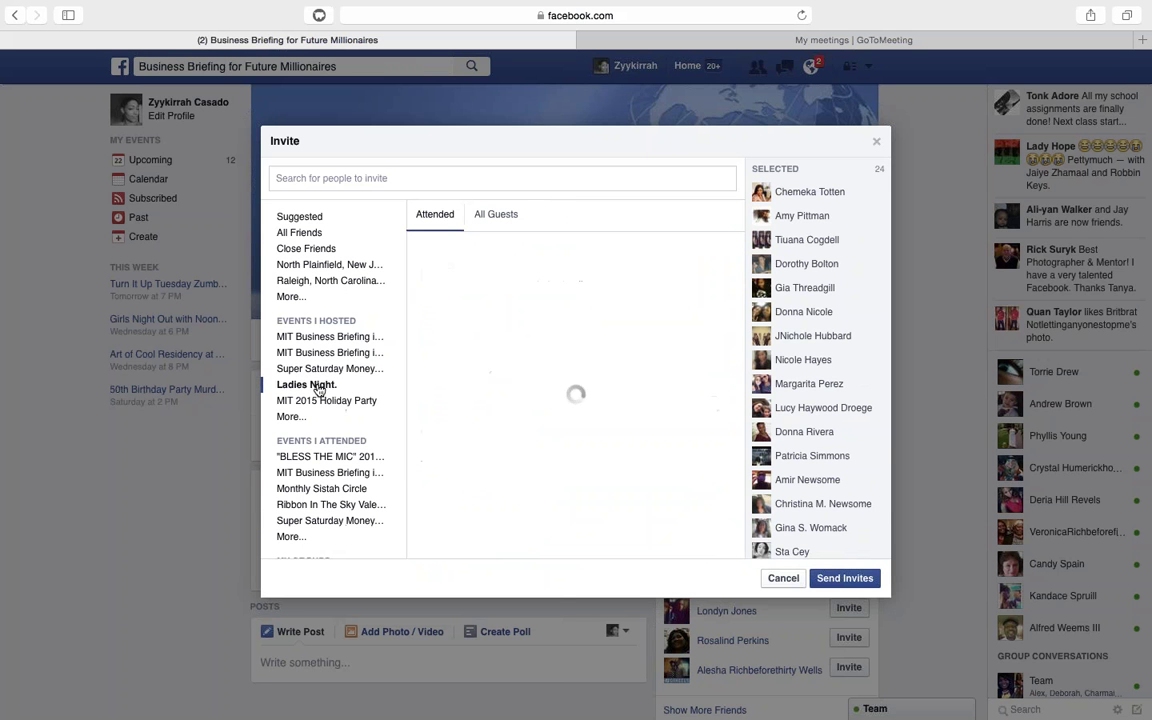
left_click(332, 354)
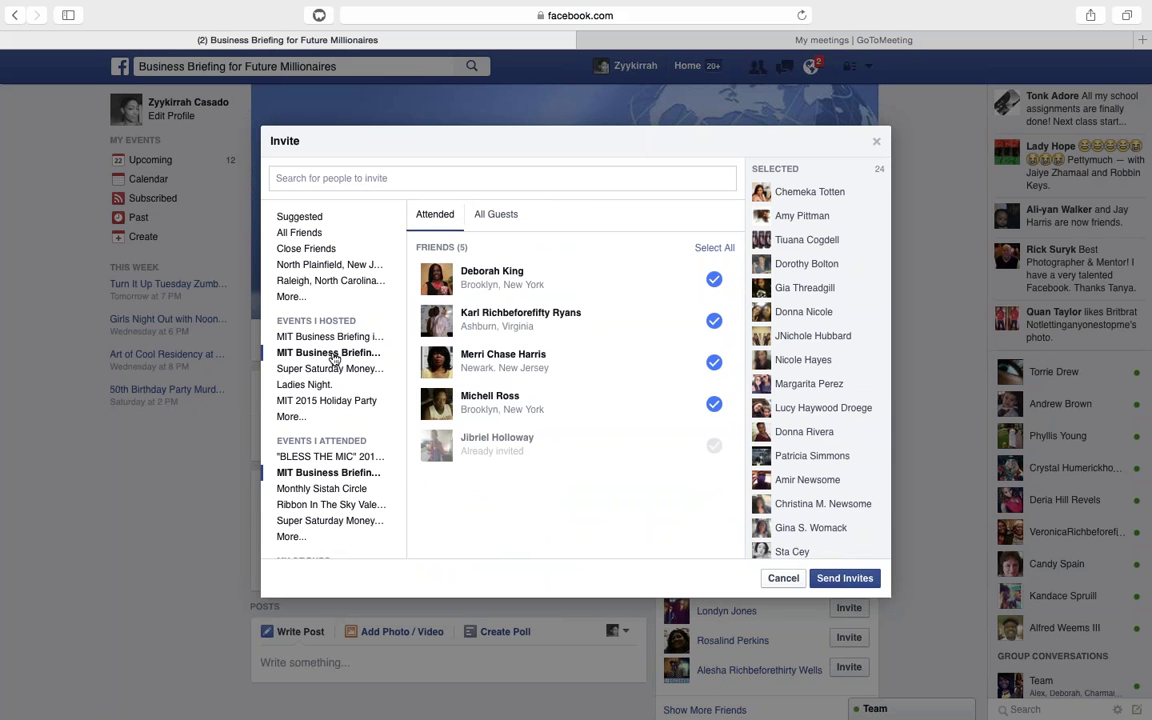
left_click(300, 337)
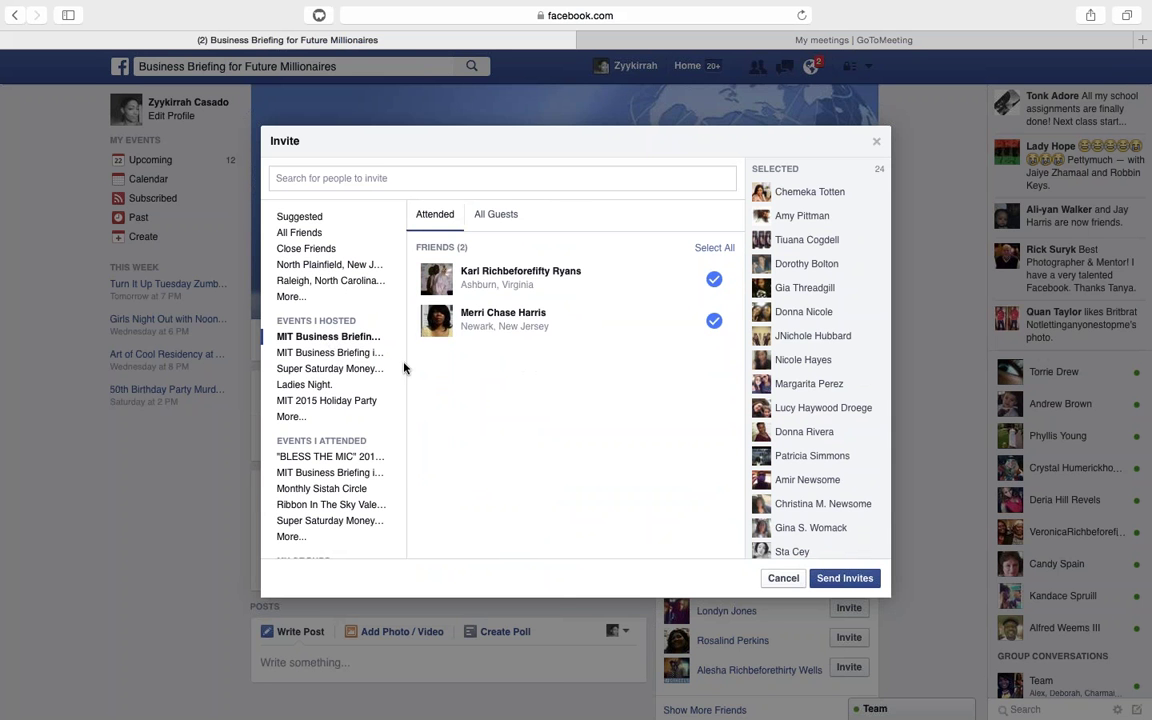
left_click(327, 400)
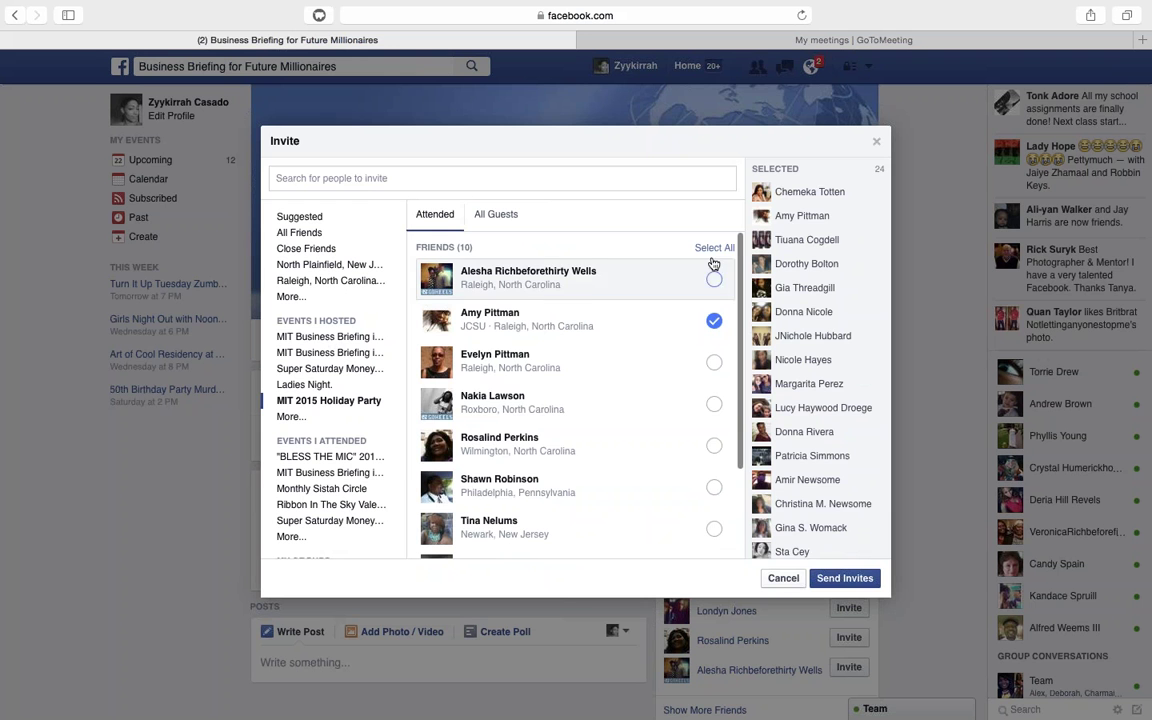
left_click(714, 247)
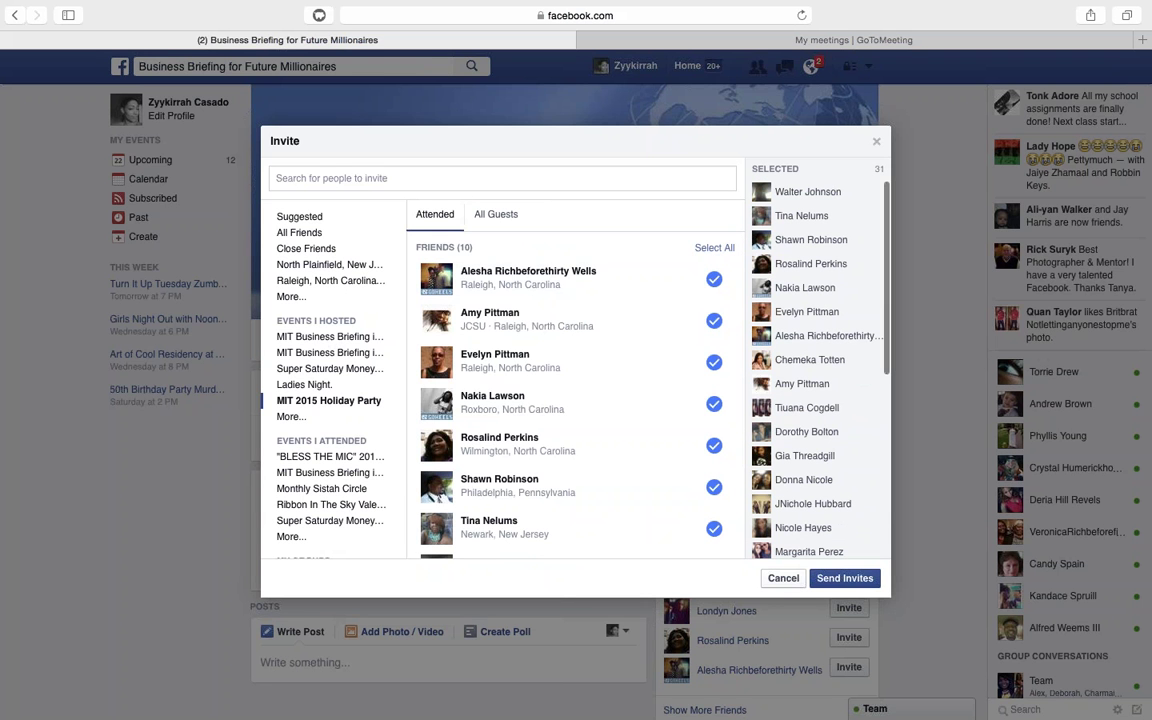
left_click(844, 578)
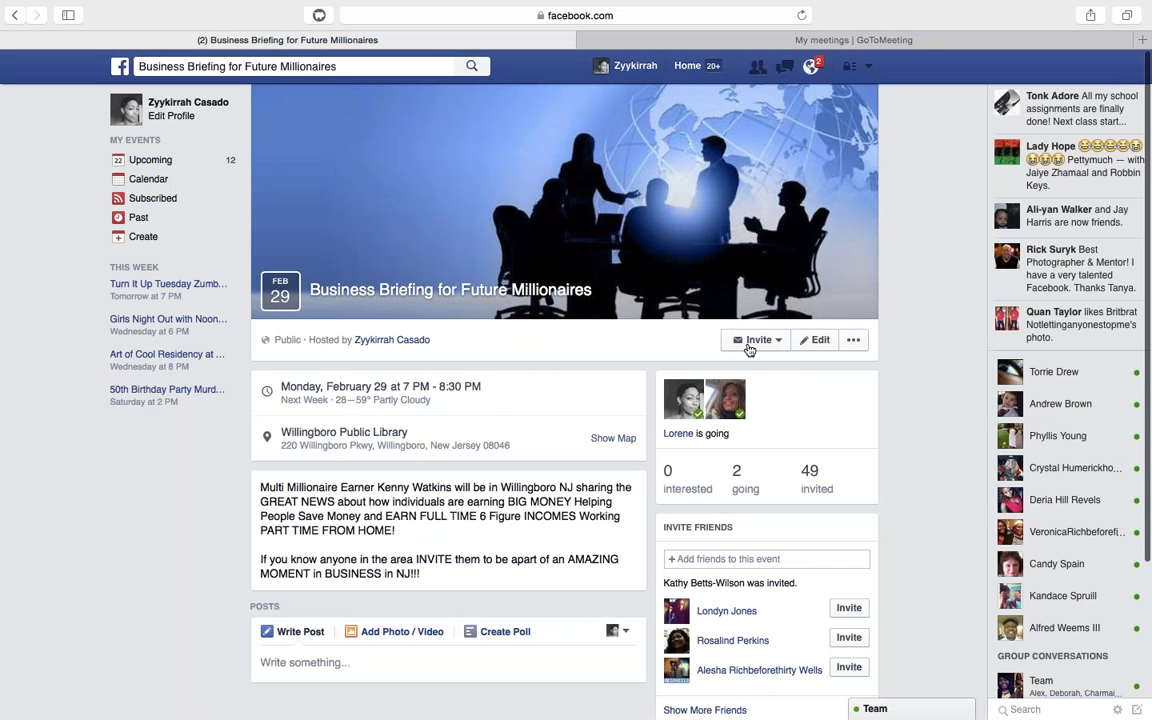
Share the event to the group 'You Know You're from North Plainfield, NJ when...' captioned 'GREAT EVENT!!!'.
left_click(772, 342)
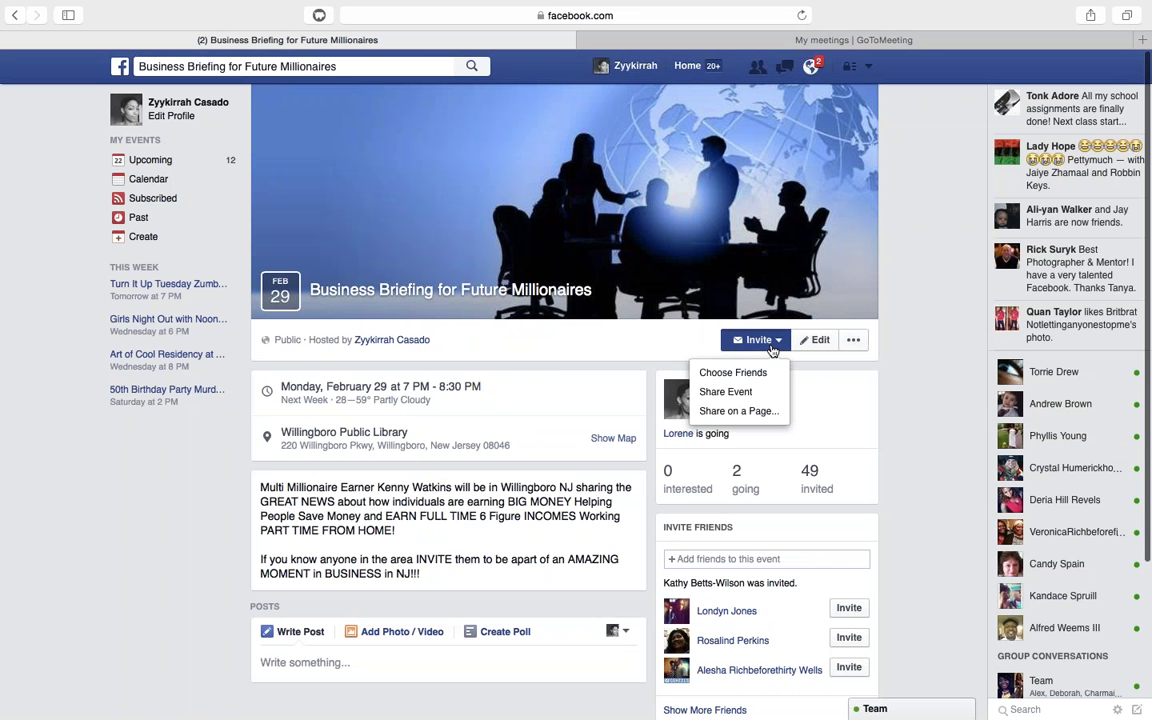
left_click(754, 392)
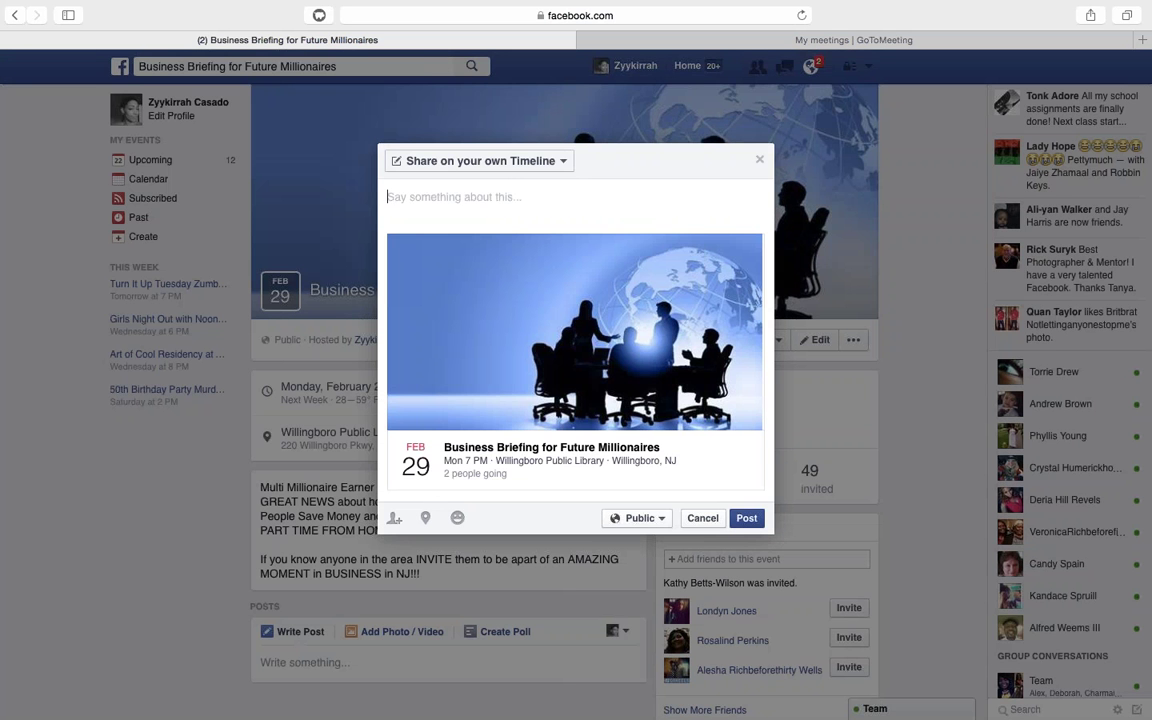
left_click(515, 166)
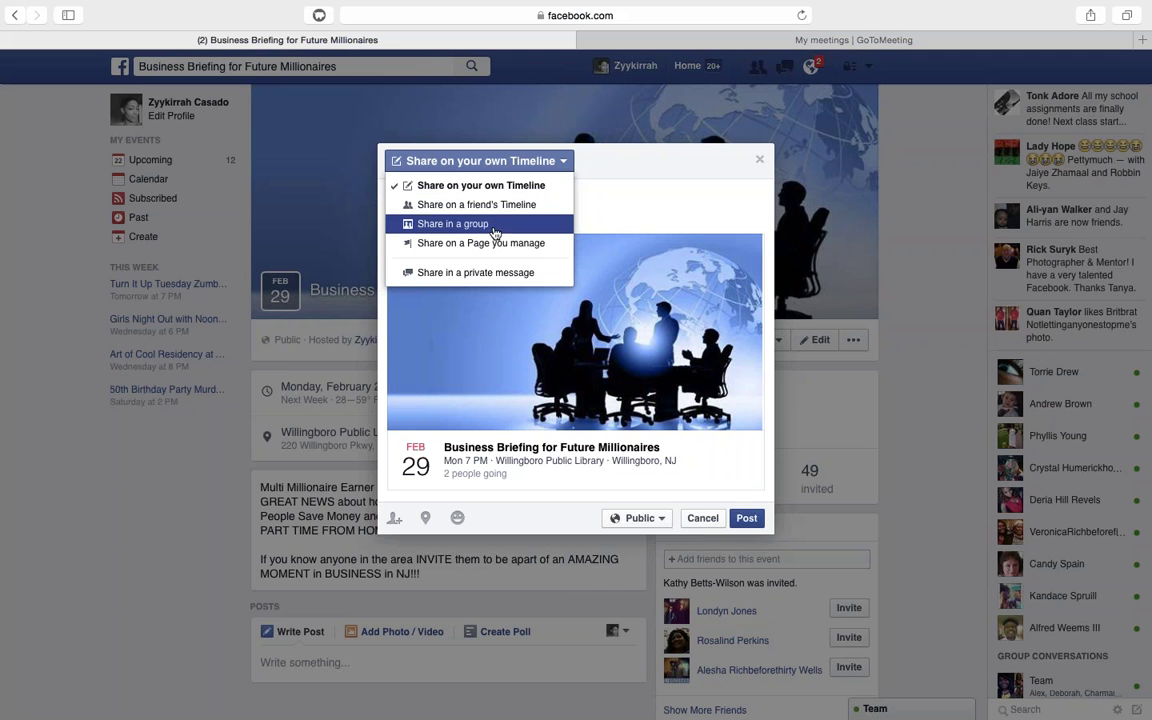
left_click(493, 232)
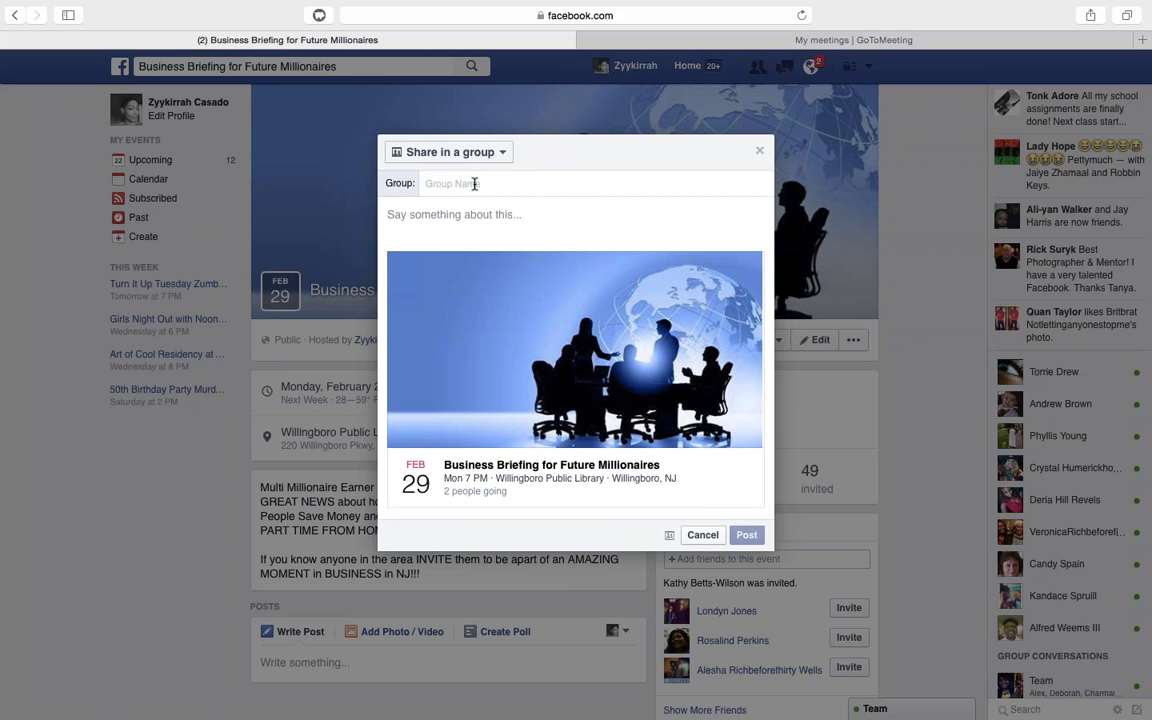
type("North")
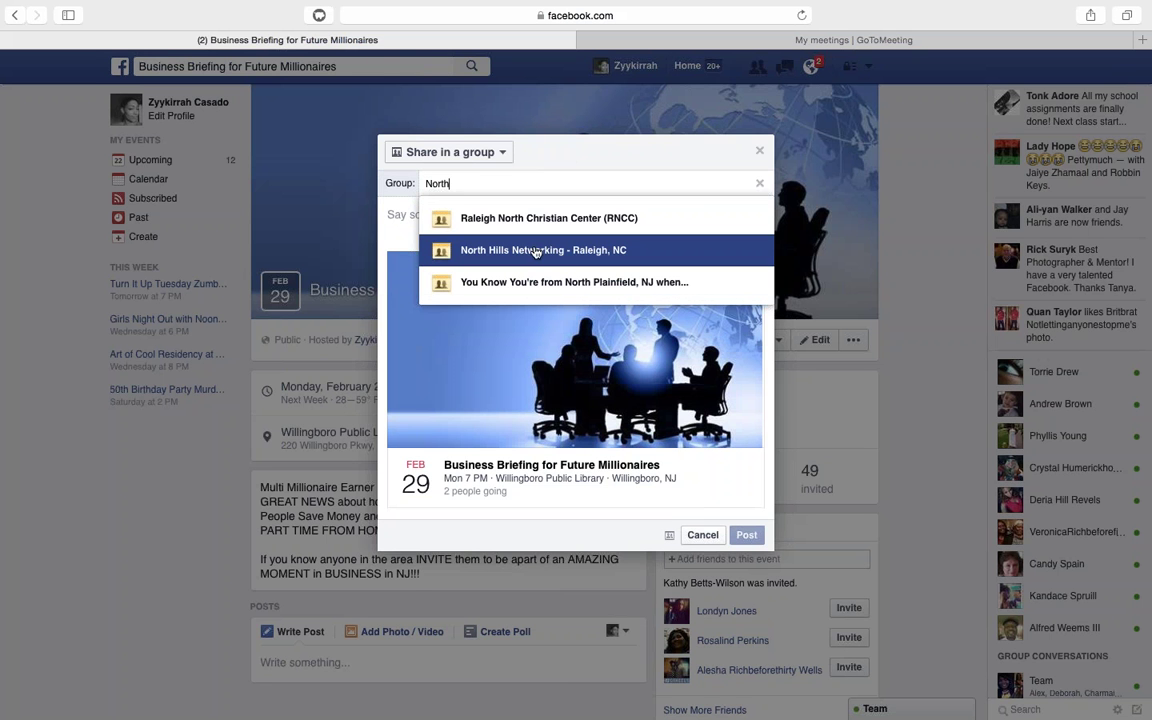
left_click(530, 282)
type("G")
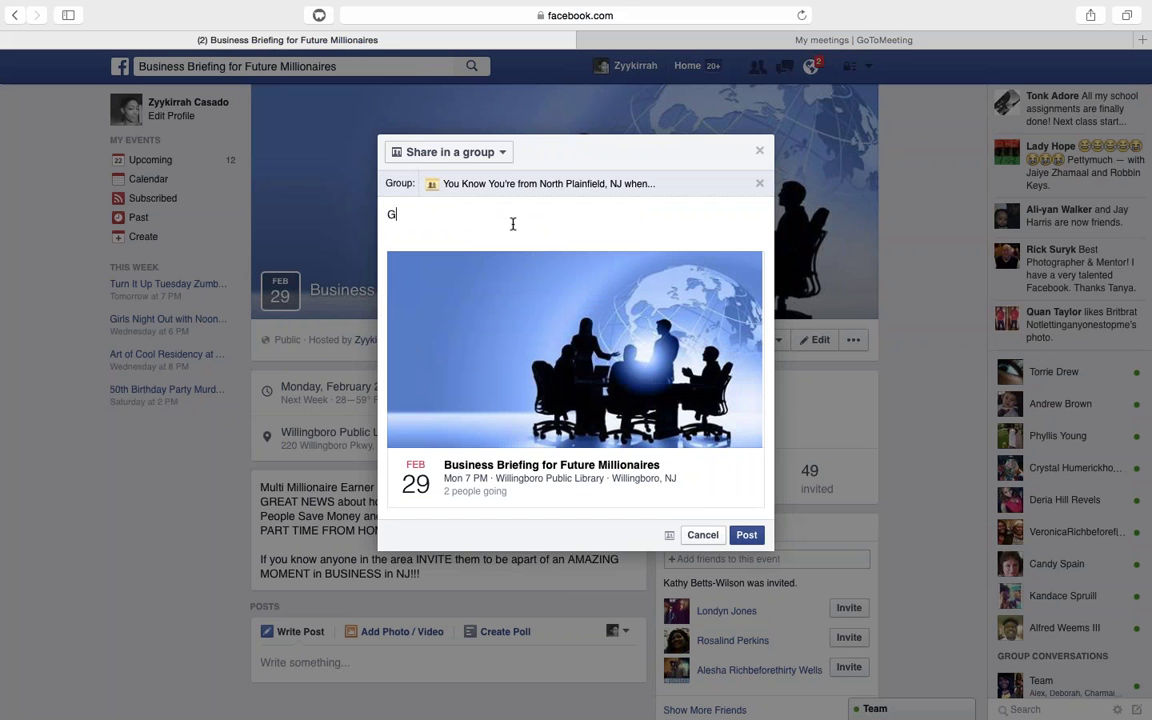
type("REAT EVEN T!!!")
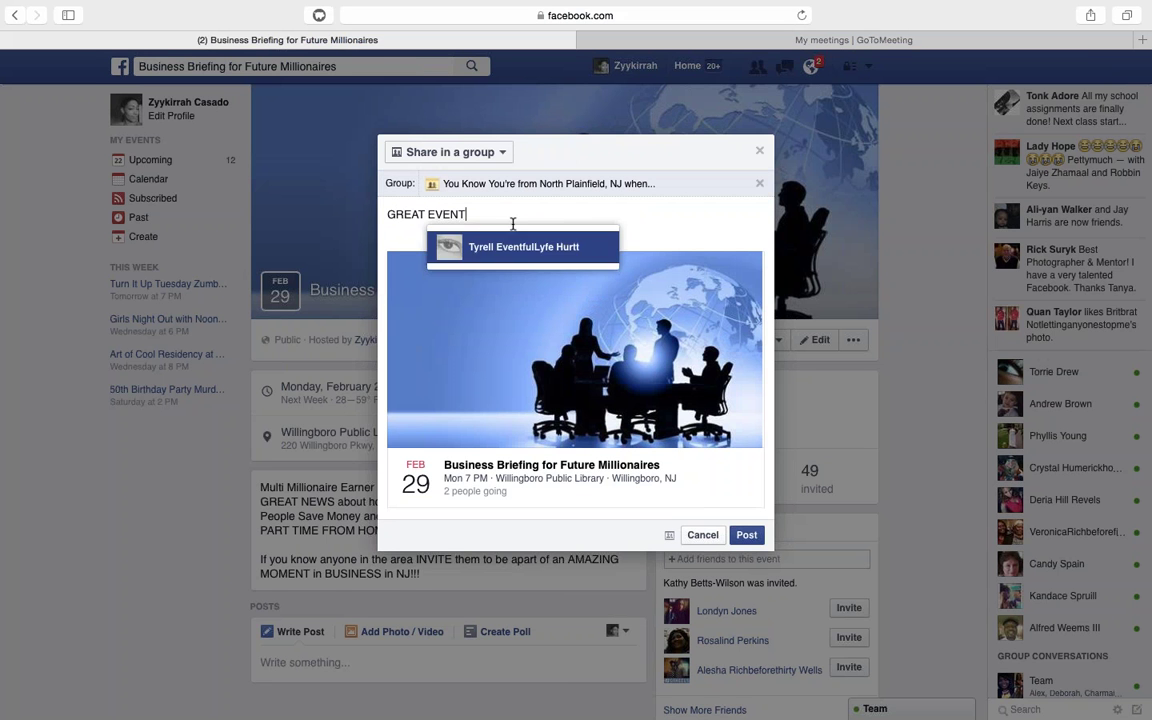
left_click(746, 535)
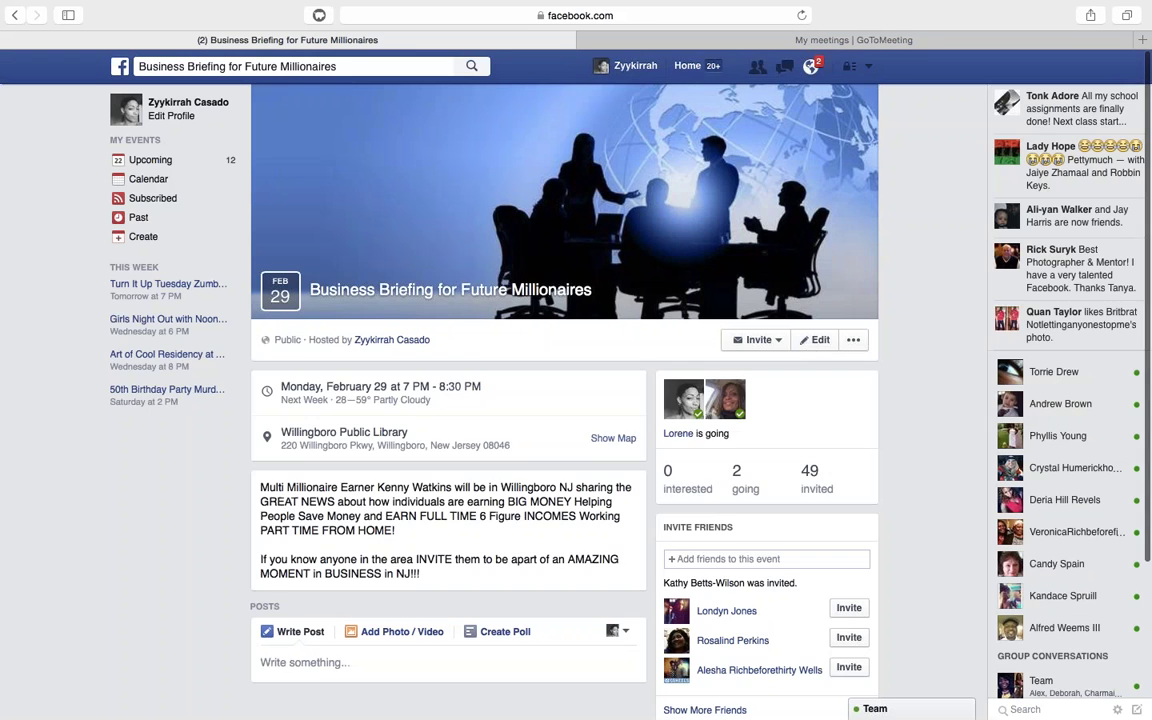
Close the event editor unchanged and start a new Share Event set to your own Timeline.
left_click(812, 340)
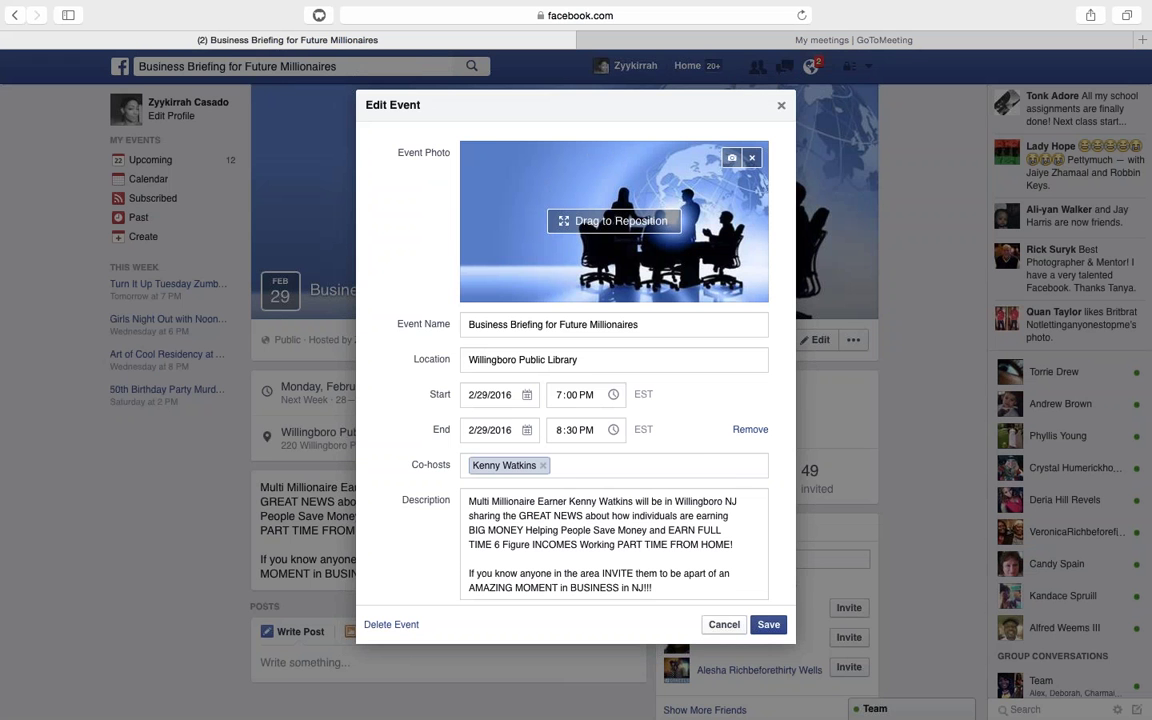
left_click(778, 107)
left_click(771, 340)
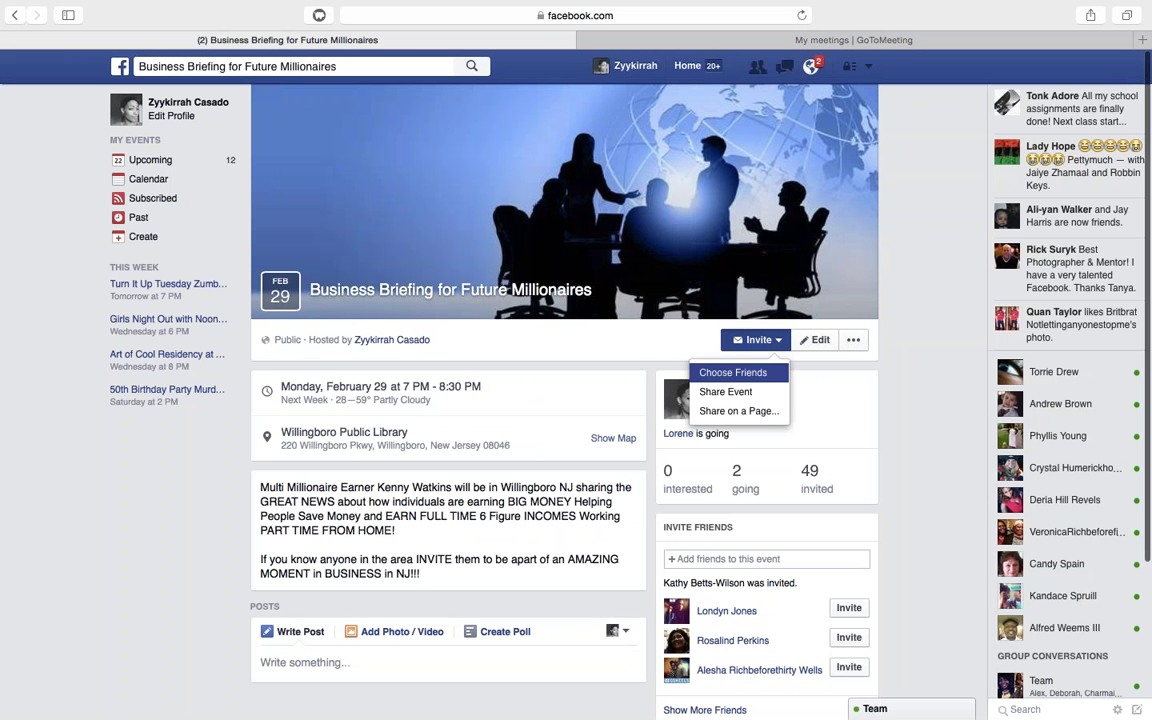
left_click(751, 401)
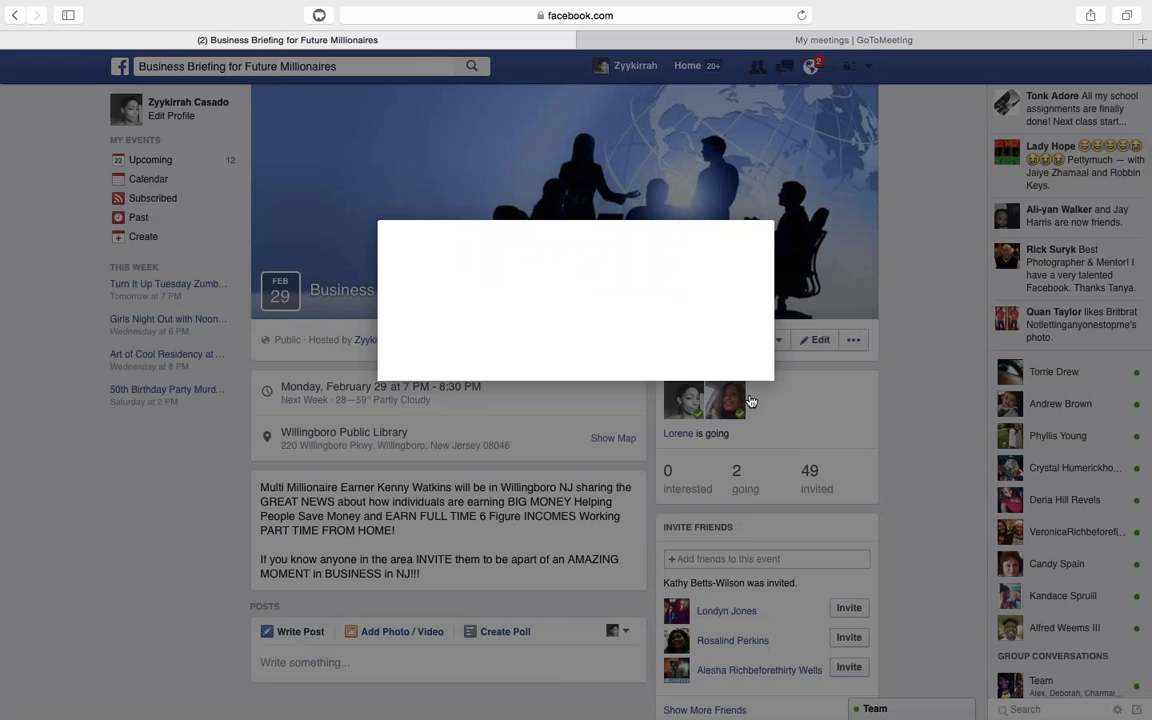
left_click(494, 160)
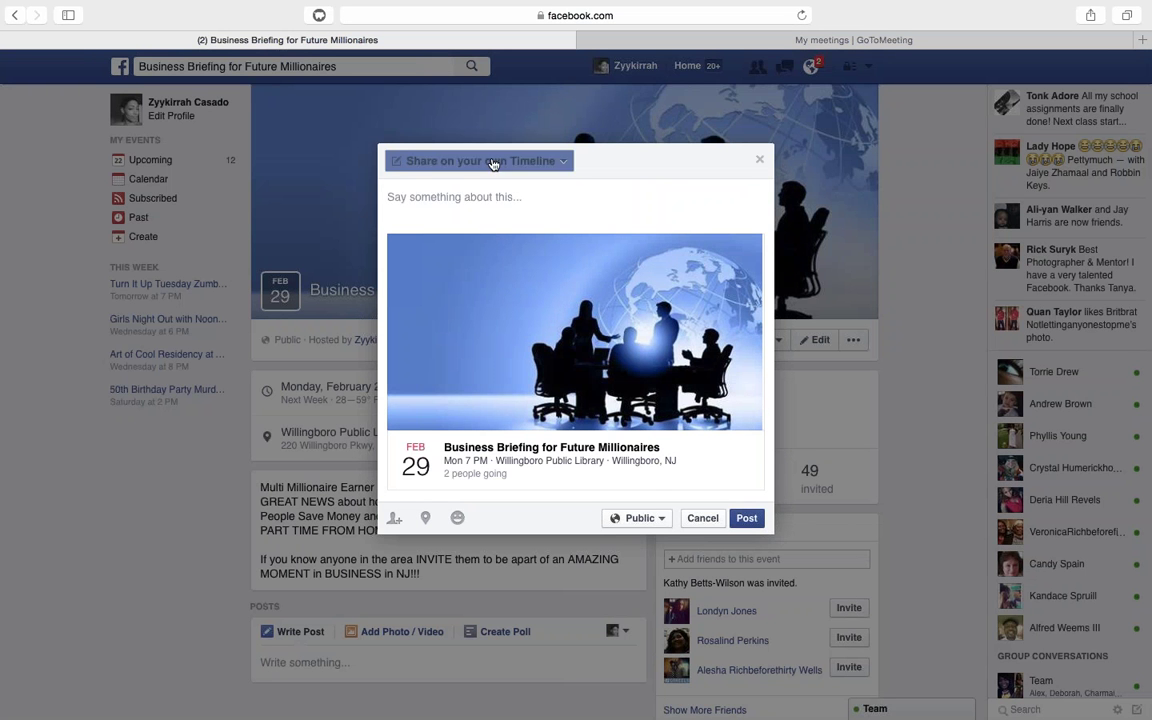
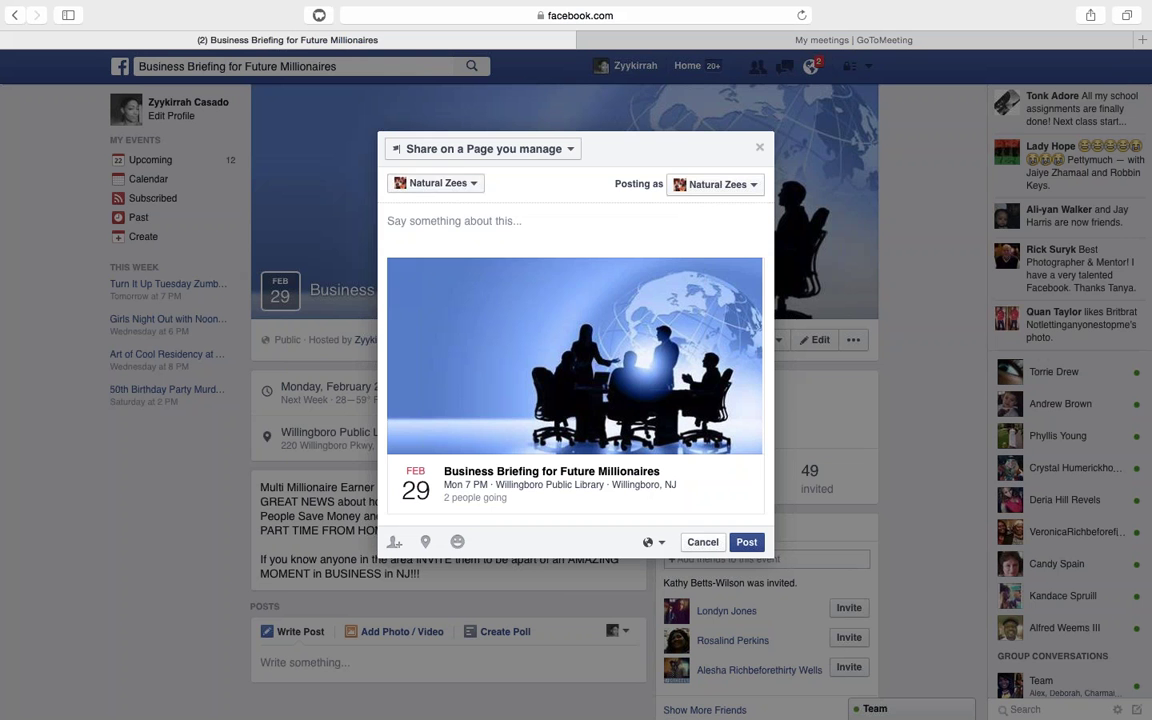
Choose the 6 Figure Mommy Page as the destination for sharing the event.
left_click(435, 183)
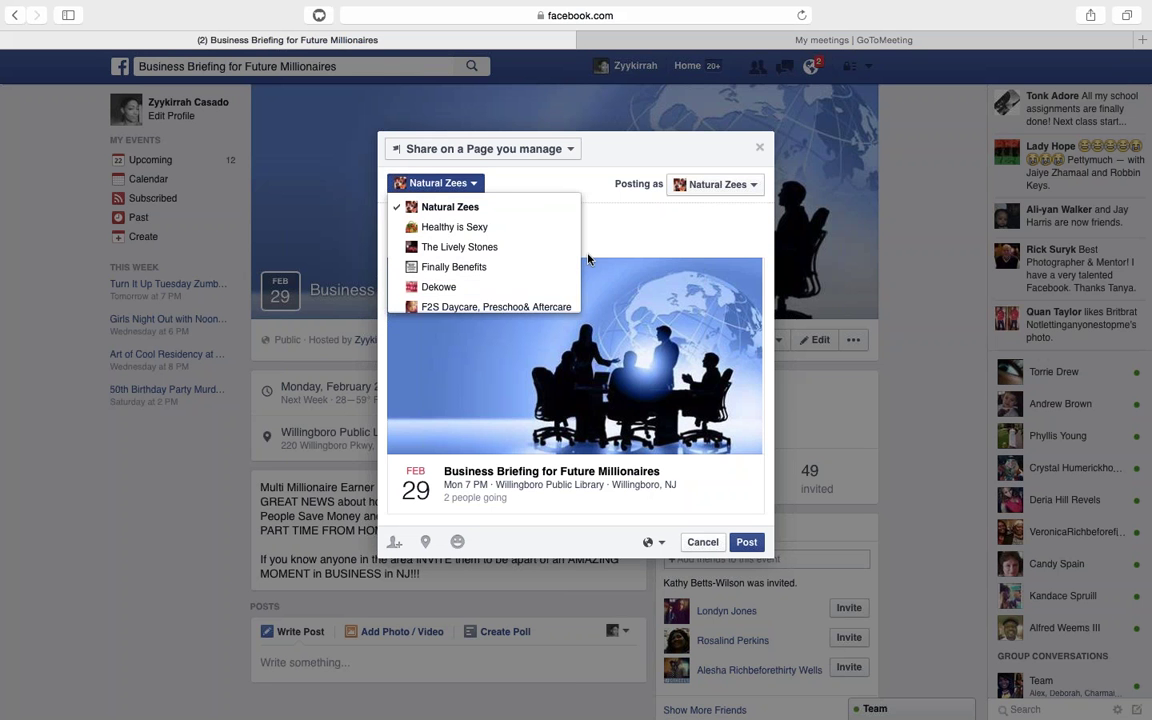
scroll(574, 265, "down", 3)
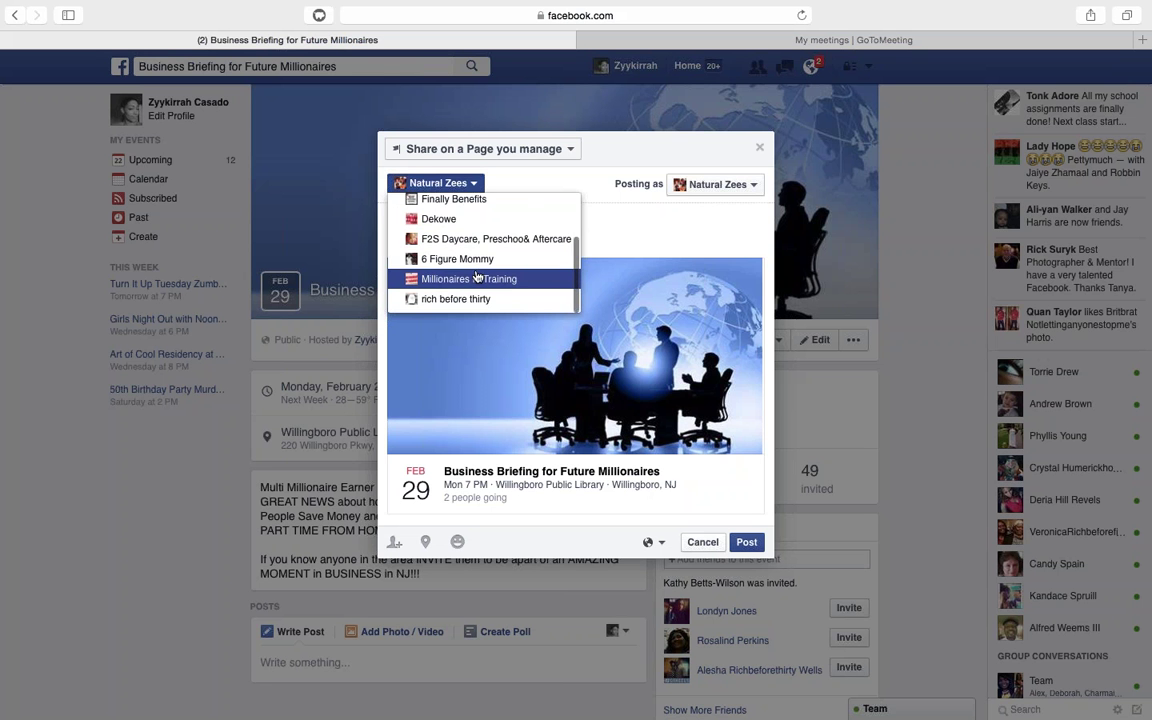
left_click(470, 260)
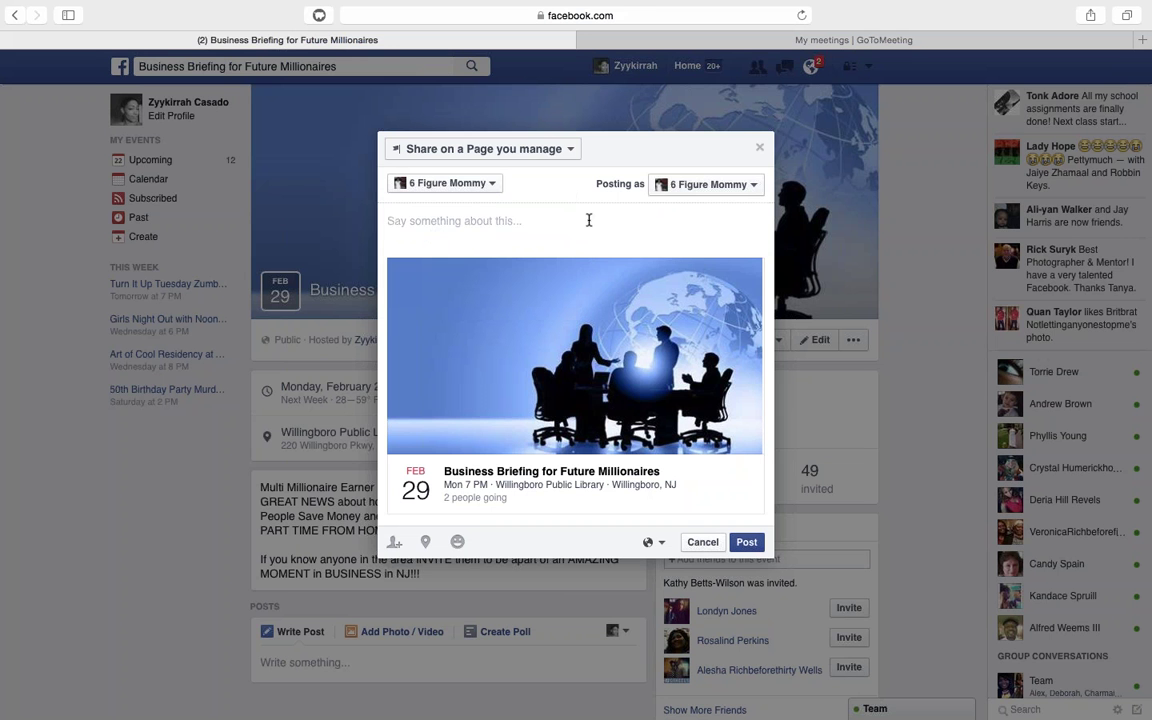
Post the shared event with the message 'GREAT EVENT IN NJ!'.
left_click(588, 220)
type("GREAT EV")
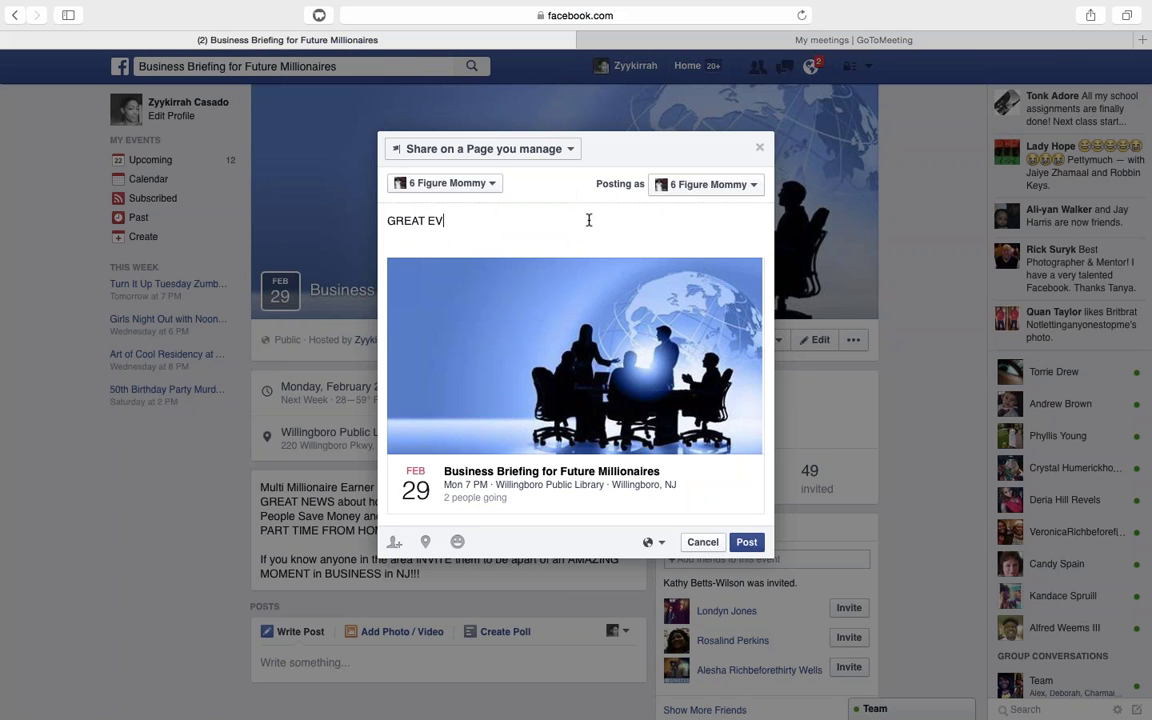
type("ENT IN NJ!")
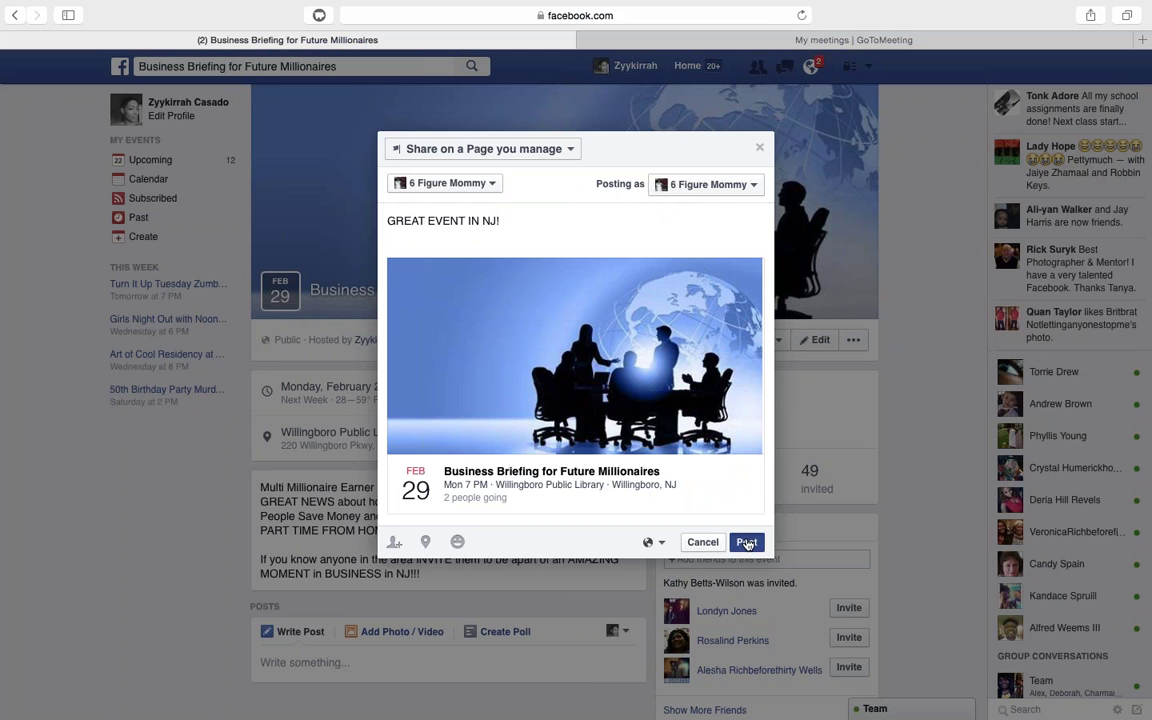
left_click(746, 542)
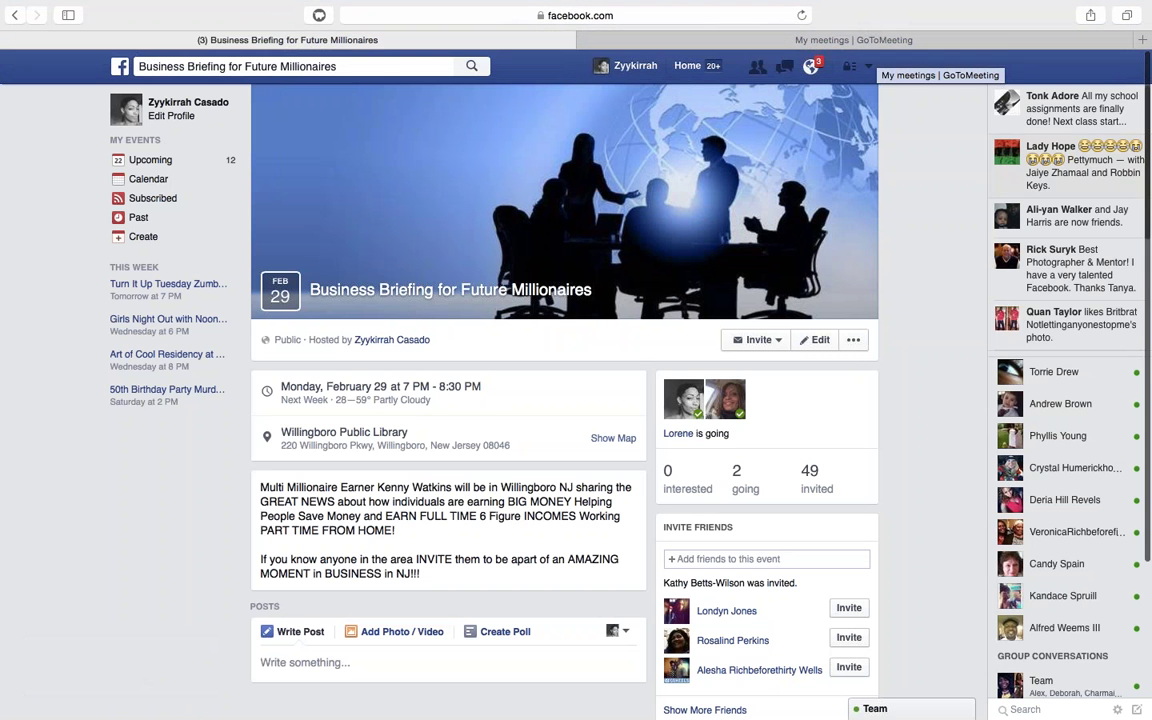
Switch from the browser to the desktop space showing Finder's All My Files.
key("ctrl+Left")
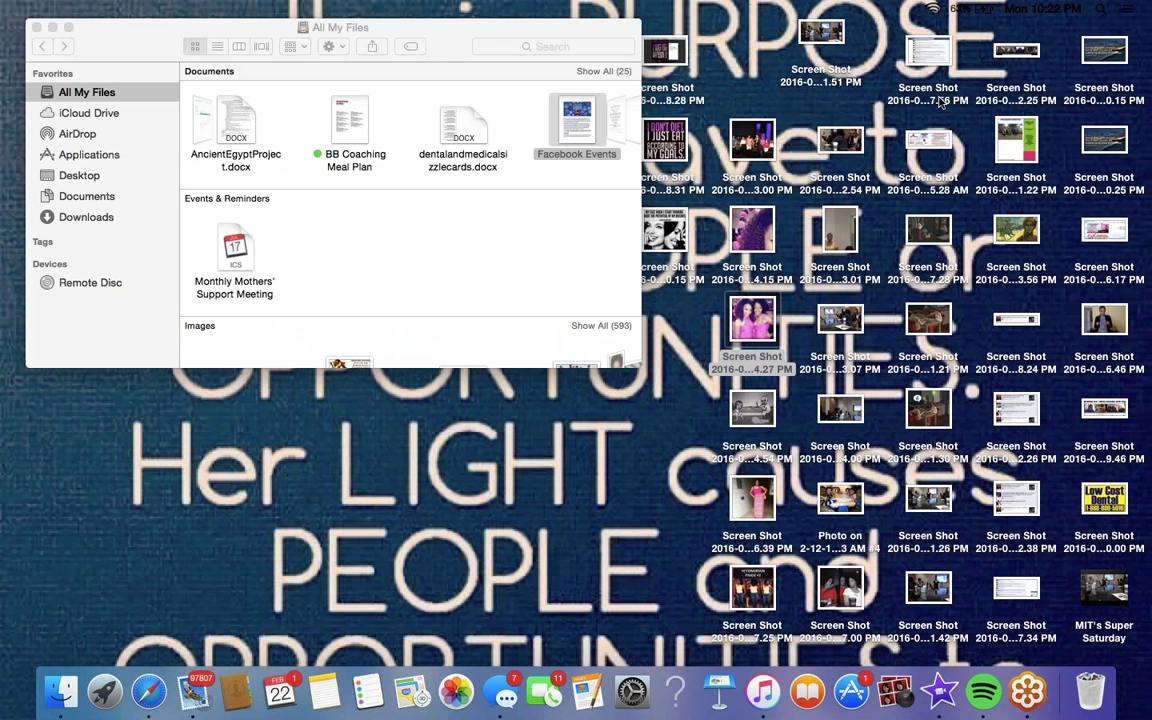